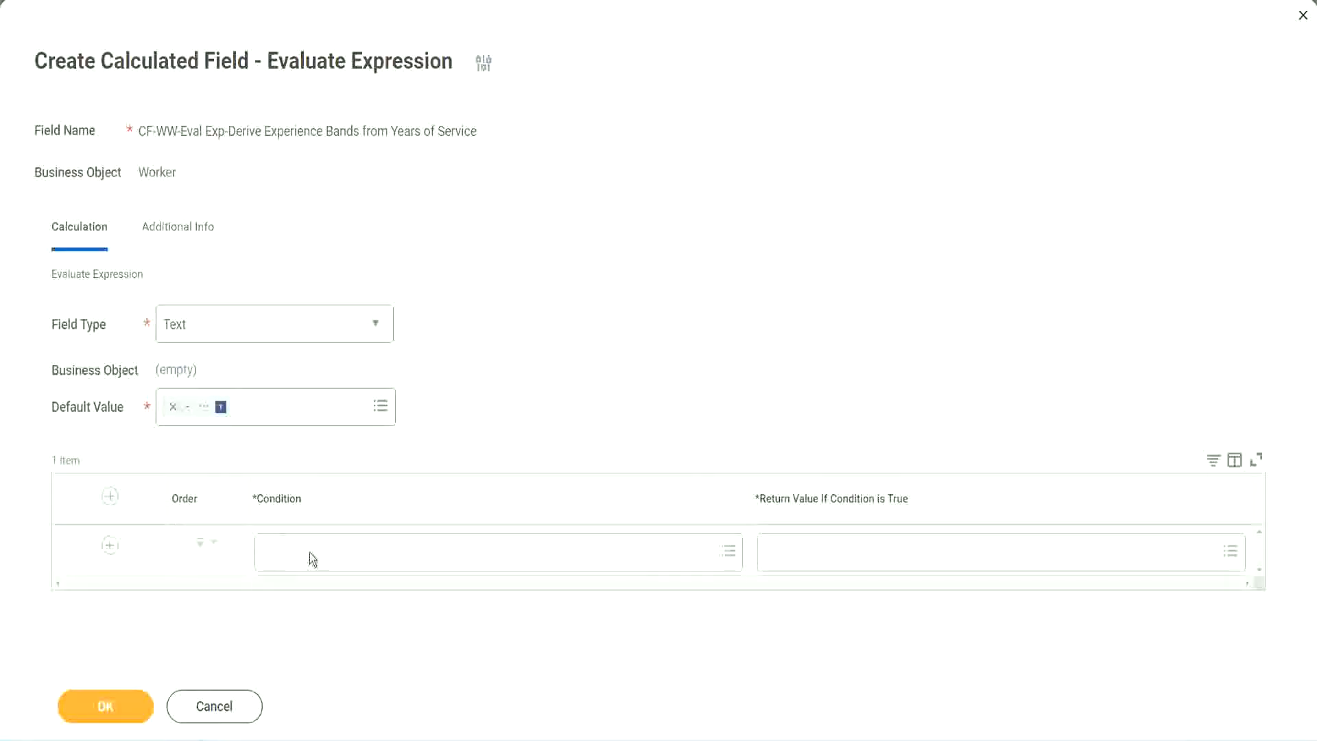
# Copy the Field 1 name from the Notepad++ notes and set it as the first row's condition: CF-WW-TF-Length of Service between 0 and 7 years.
pyautogui.click(312, 559)
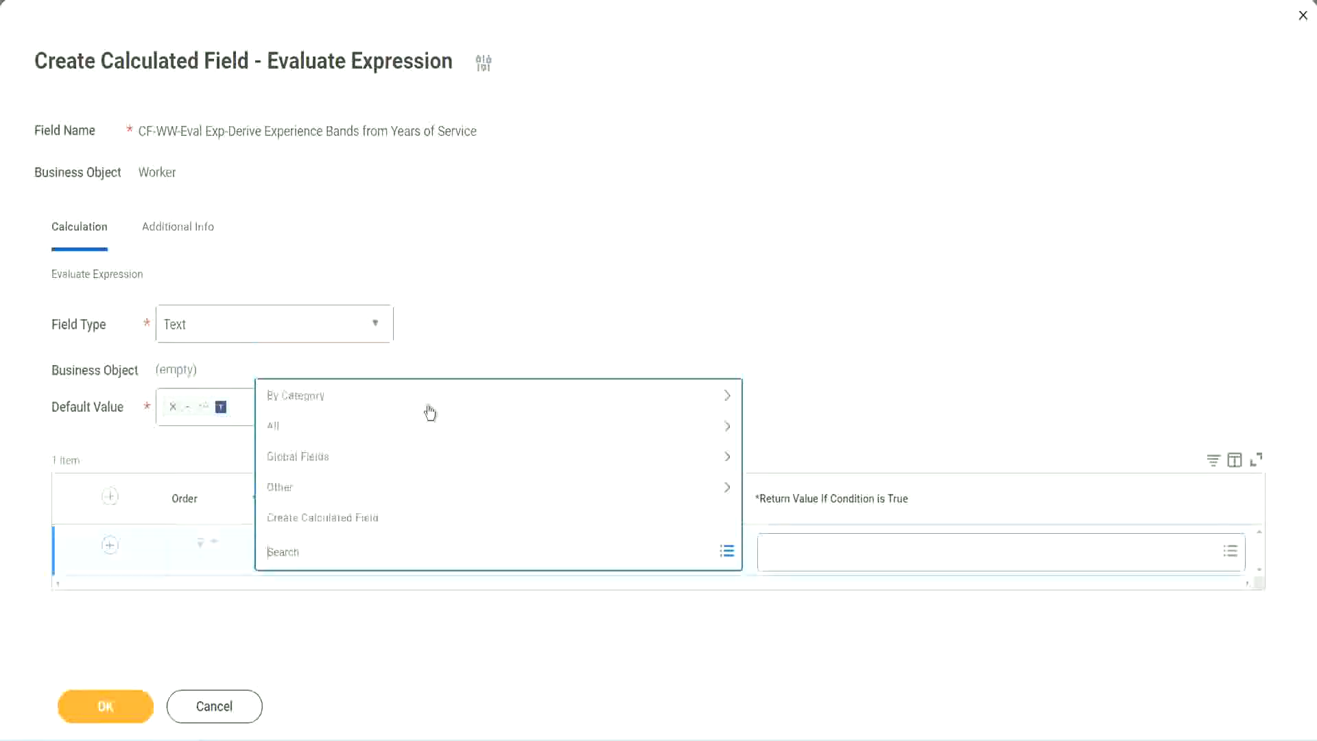
pyautogui.click(505, 310)
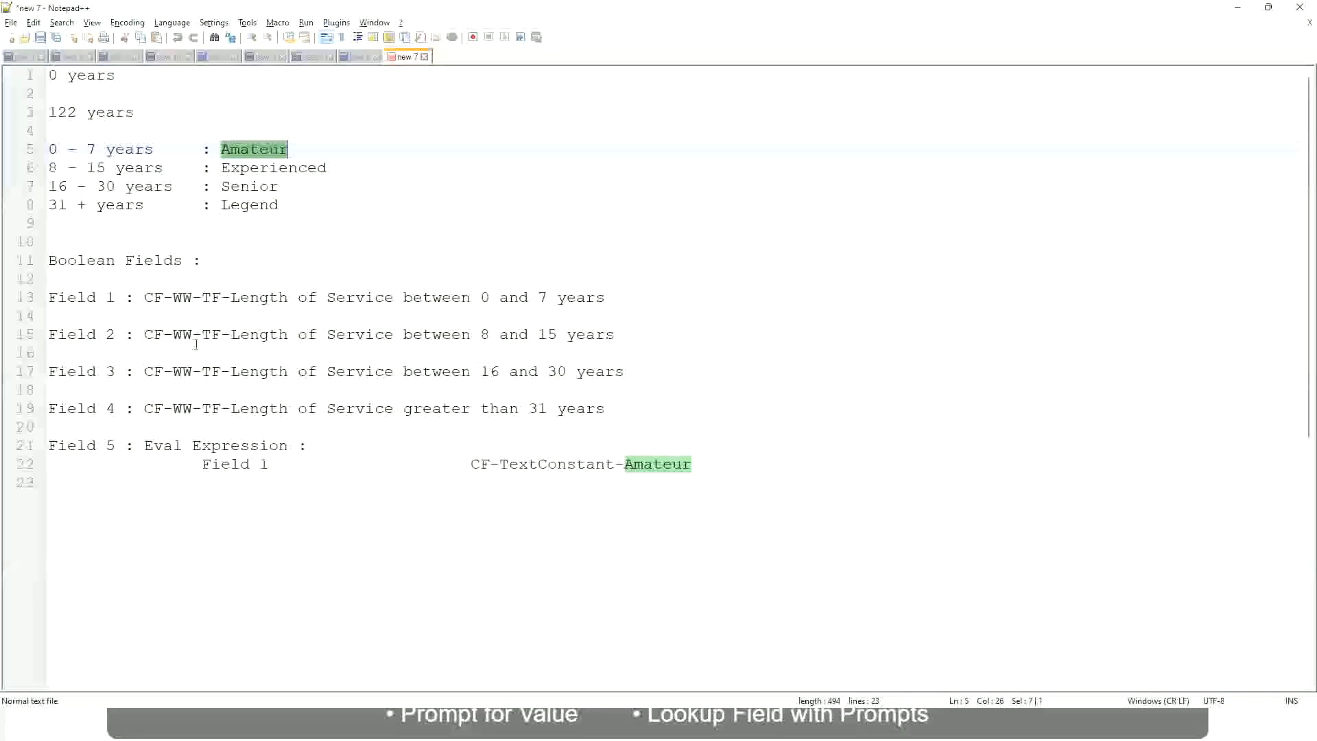
pyautogui.doubleClick(152, 297)
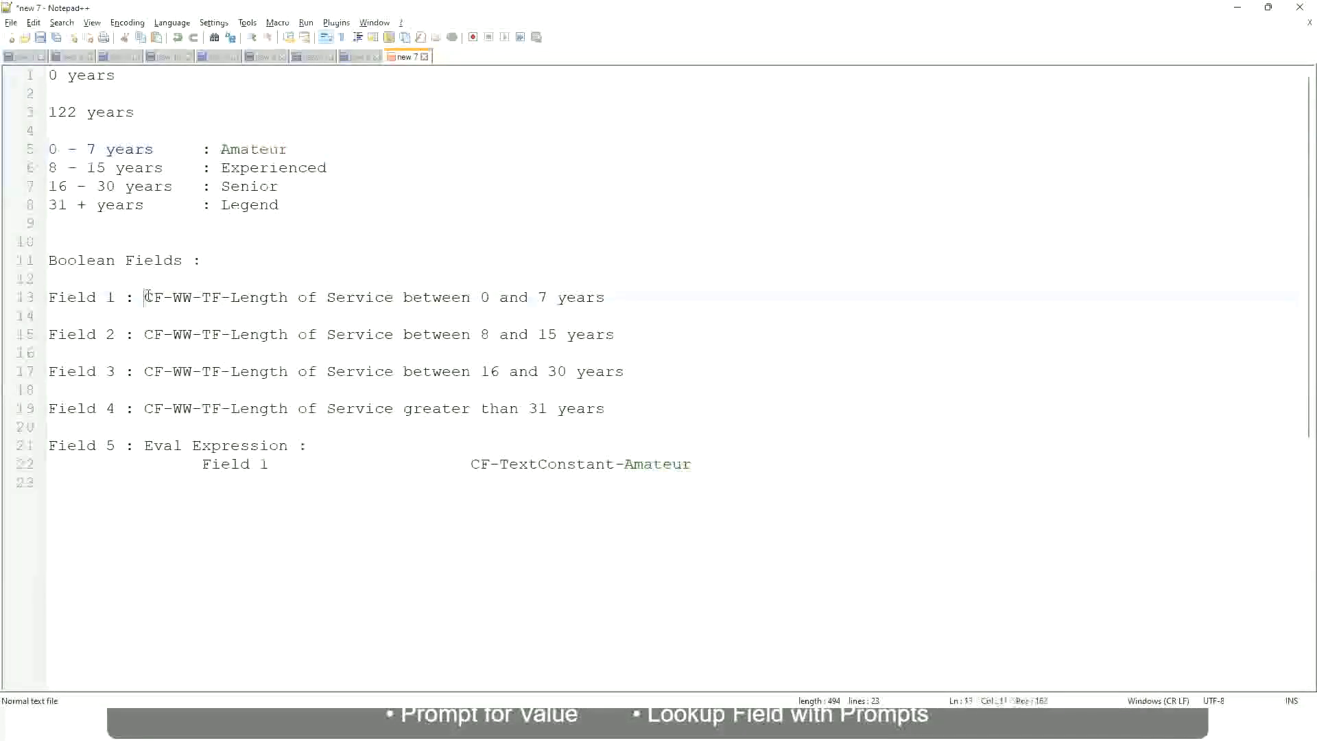
pyautogui.moveTo(227, 300); pyautogui.dragTo(606, 303)
pyautogui.hotkey('ctrl', 'c')
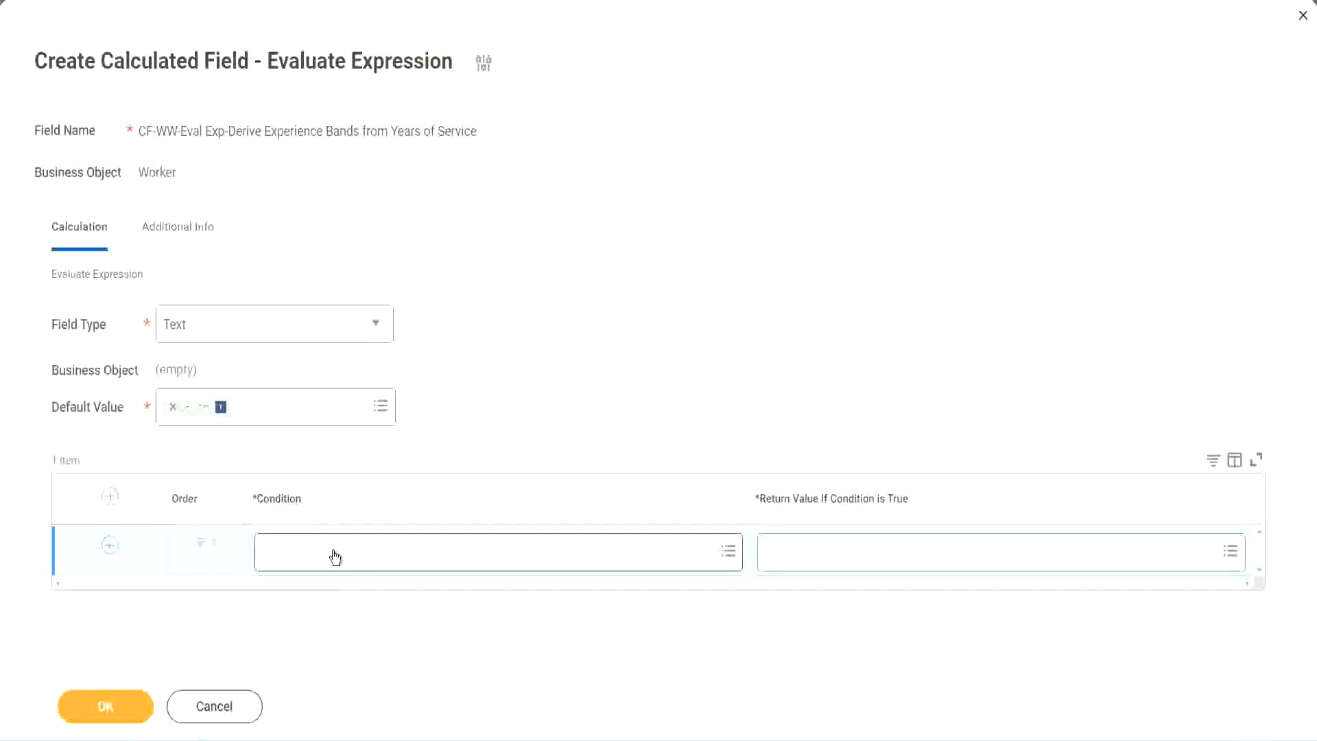
pyautogui.click(335, 557)
pyautogui.hotkey('ctrl', 'v')
pyautogui.press('Return')
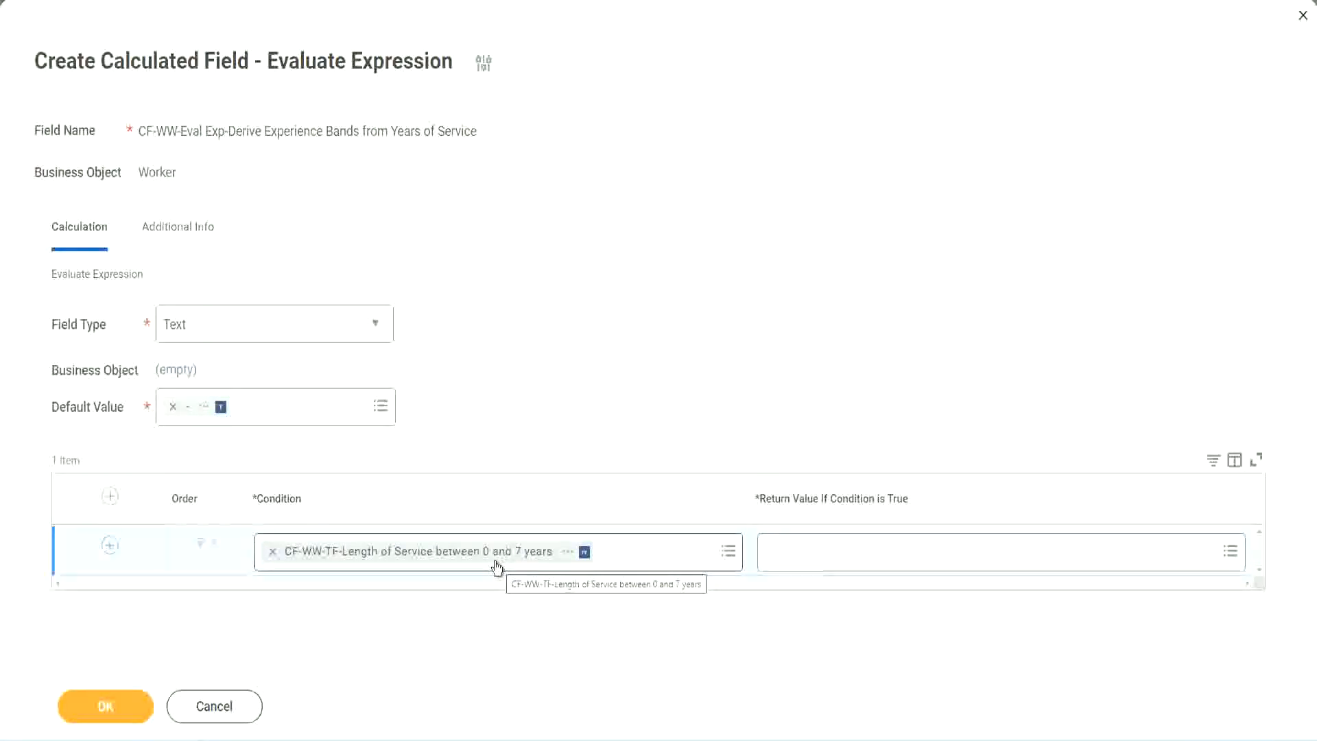
pyautogui.click(856, 563)
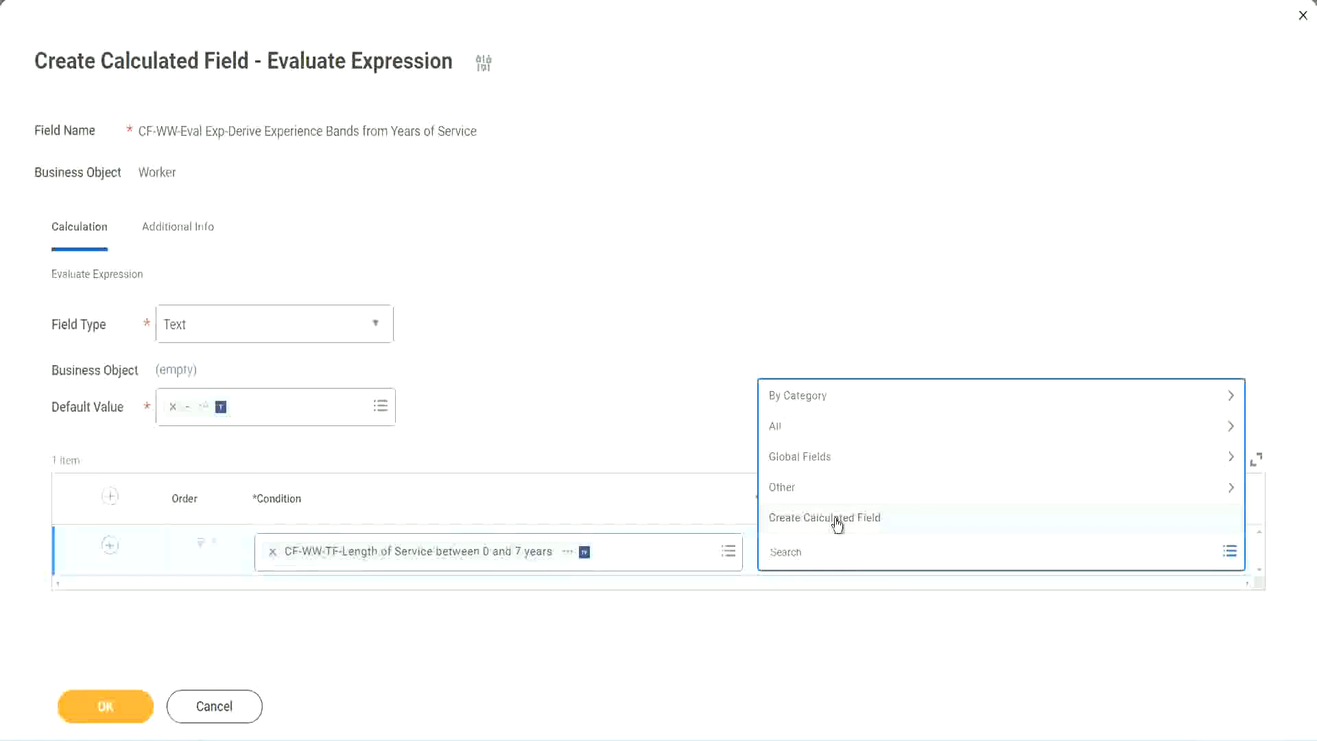
pyautogui.click(764, 342)
pyautogui.click(791, 555)
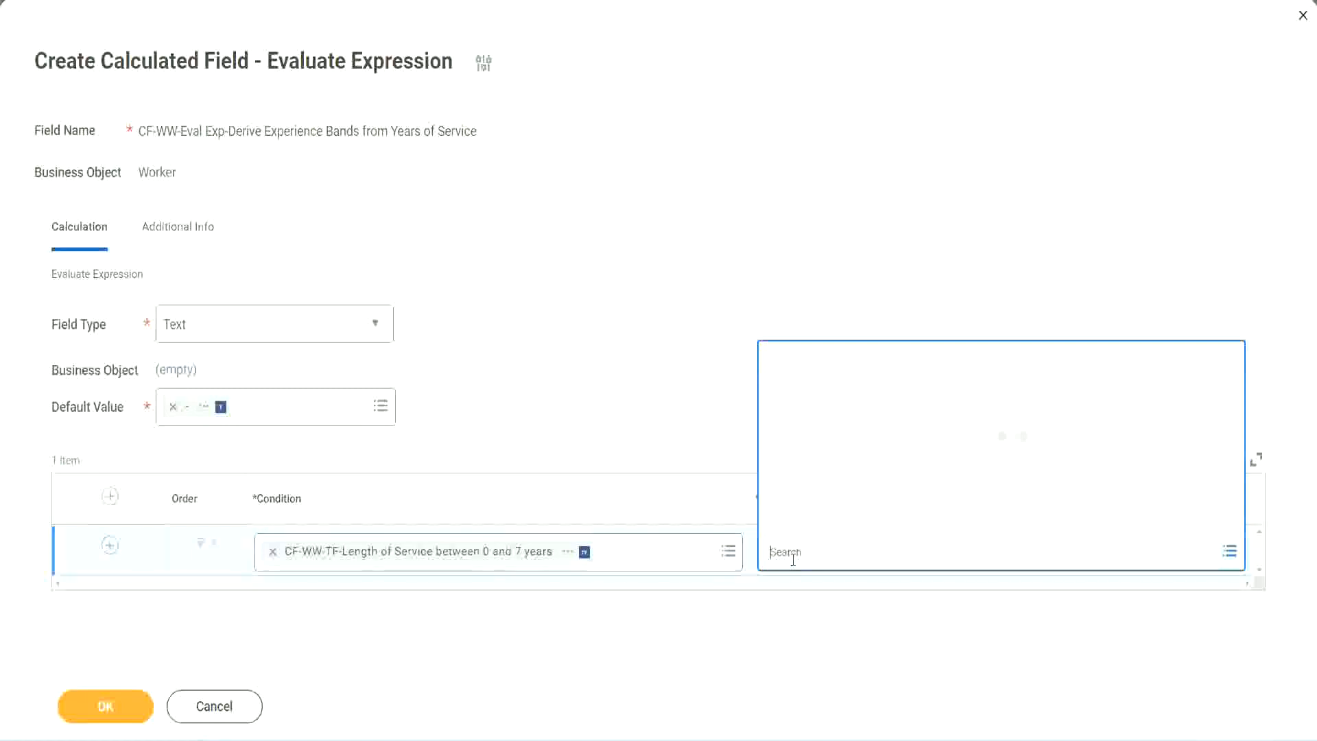
pyautogui.write('Amaterue')
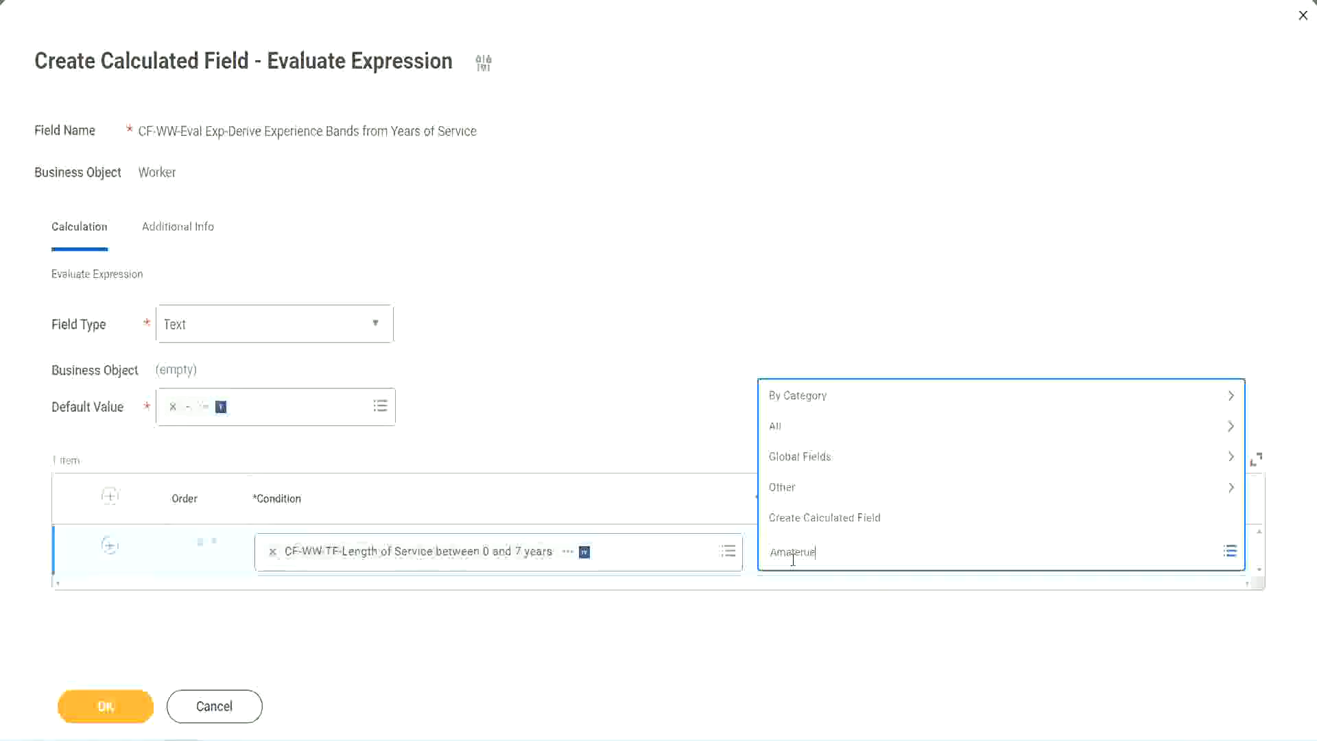
pyautogui.click(665, 399)
pyautogui.click(830, 565)
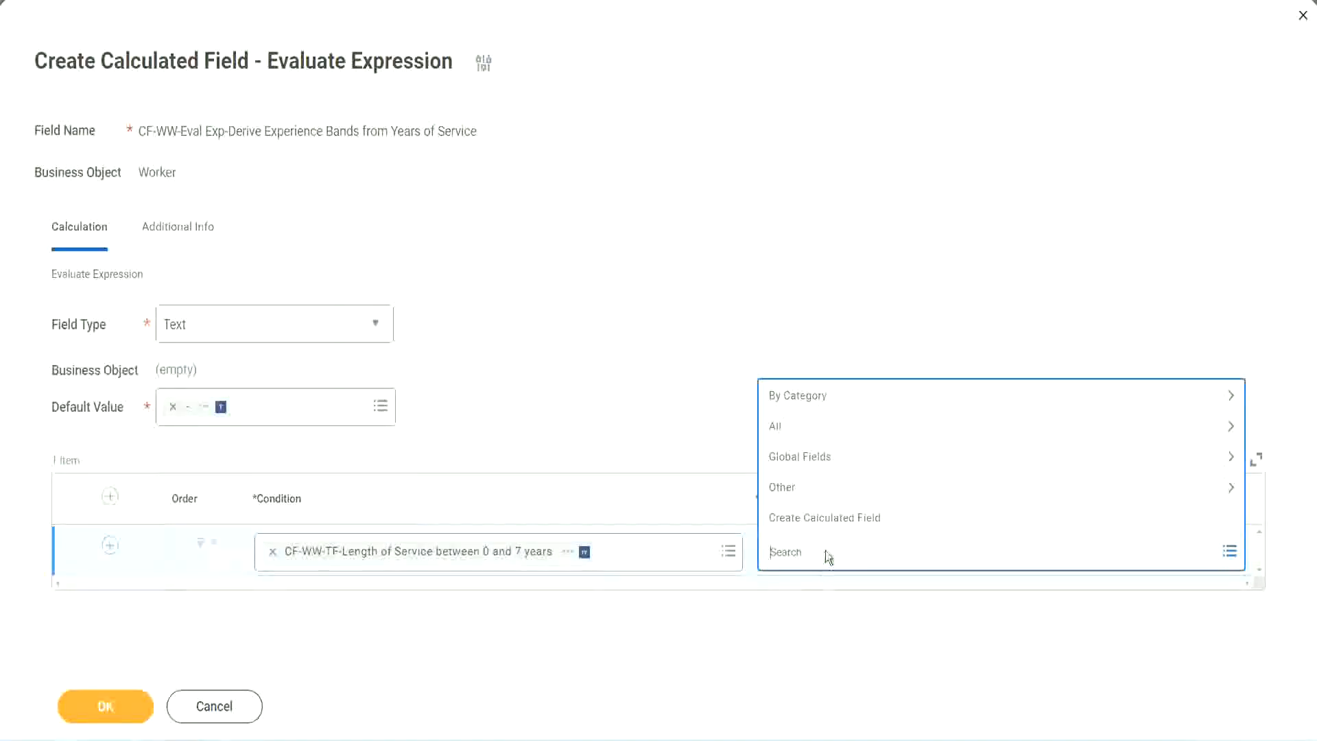
pyautogui.click(664, 405)
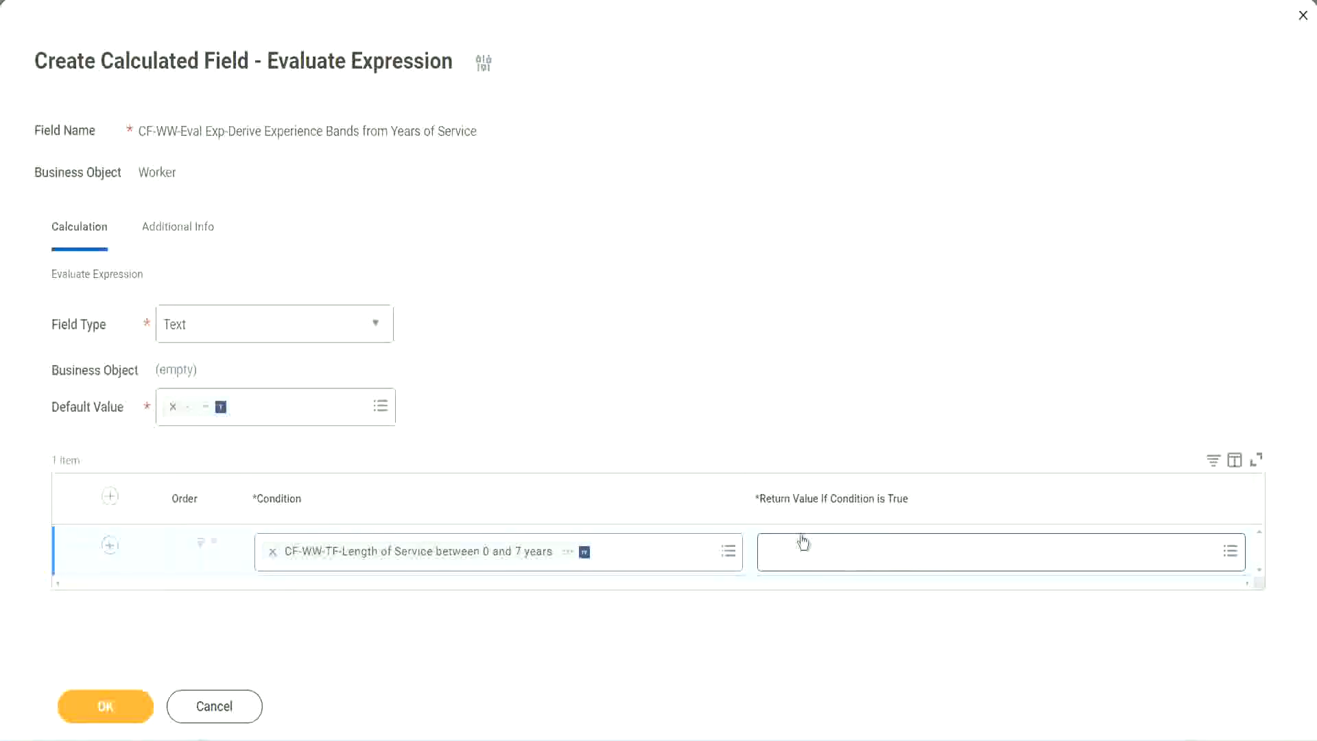
# Start a new calculated field for the first row's return value and name it CF-WW-TC-Amateur.
pyautogui.click(853, 553)
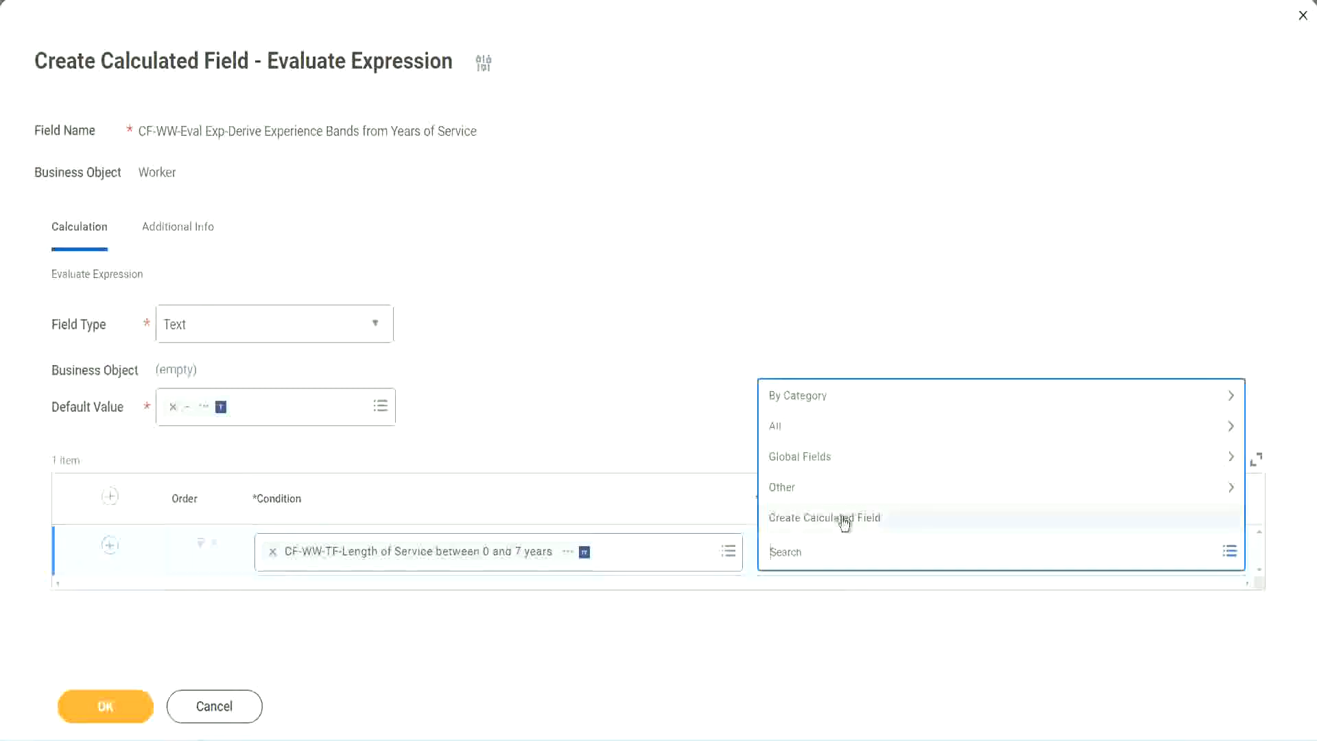
pyautogui.click(844, 521)
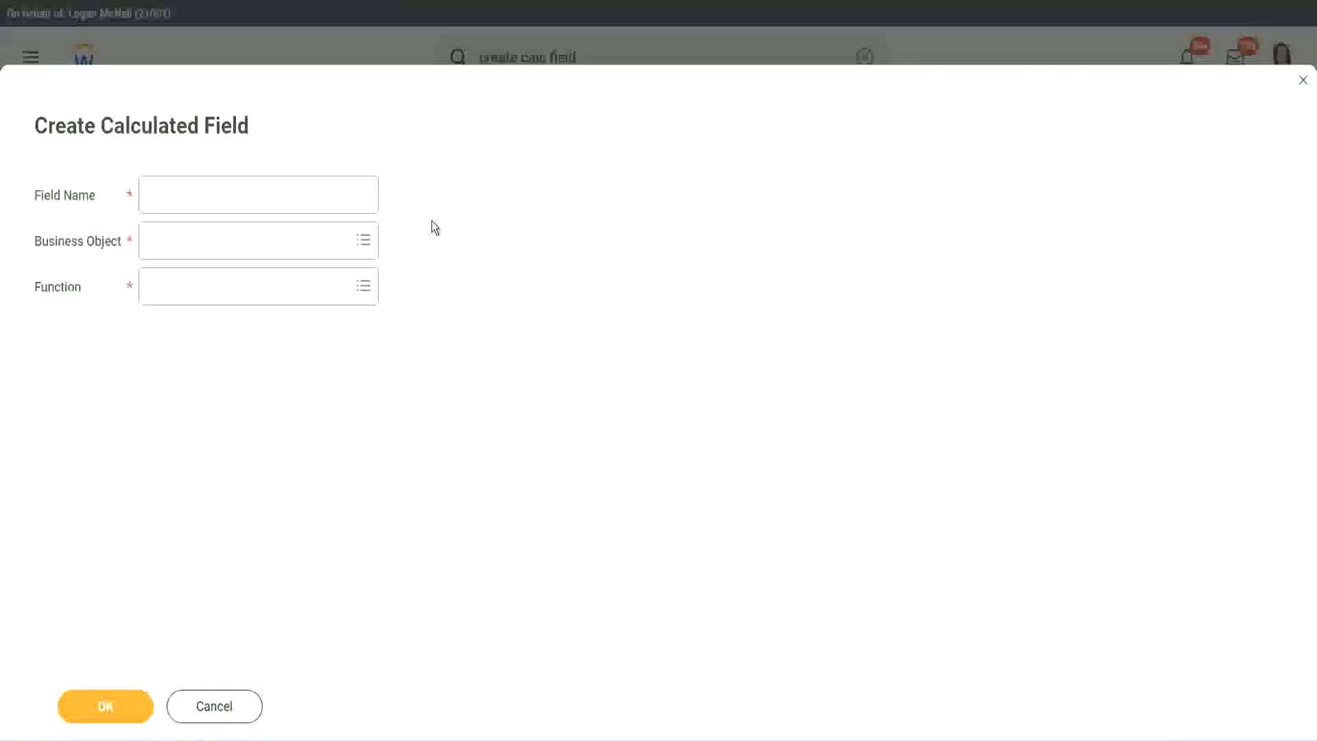
pyautogui.click(162, 196)
pyautogui.write('CF')
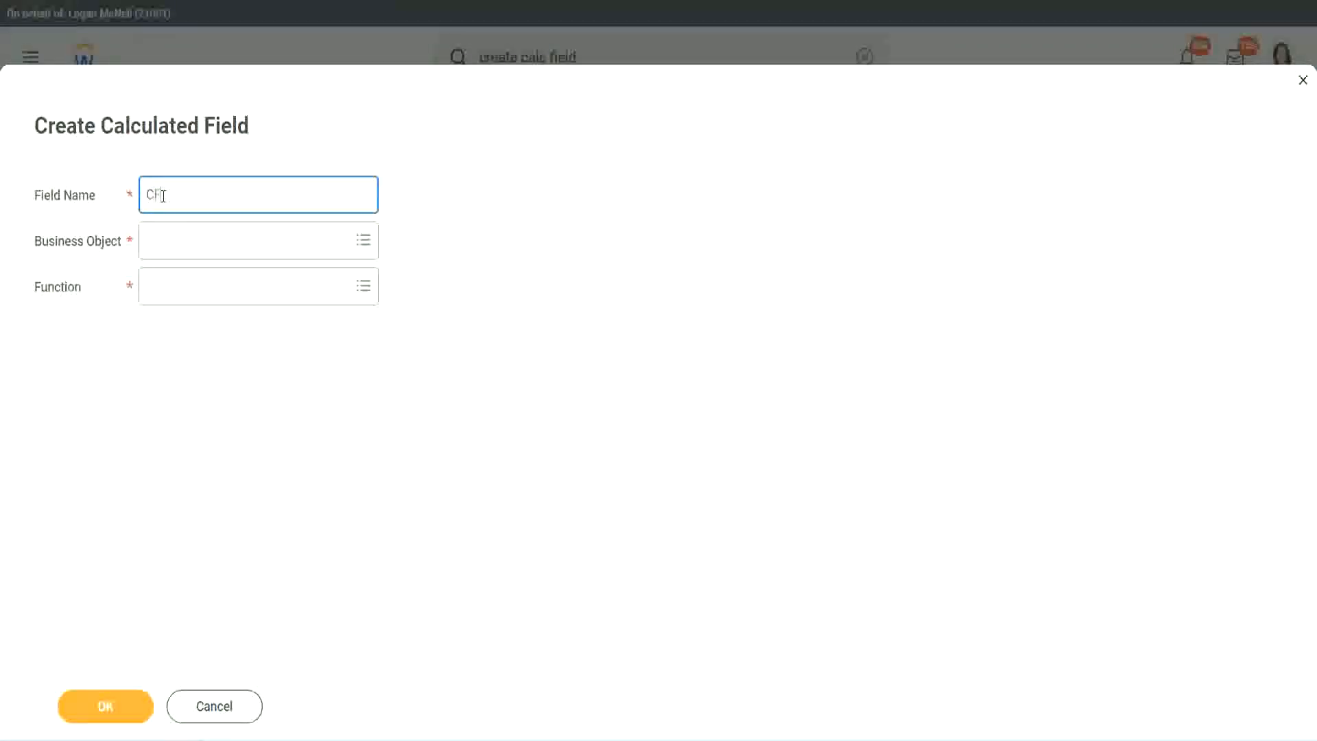
pyautogui.write(' TC-Amateur')
pyautogui.click(165, 195)
pyautogui.write('WW')
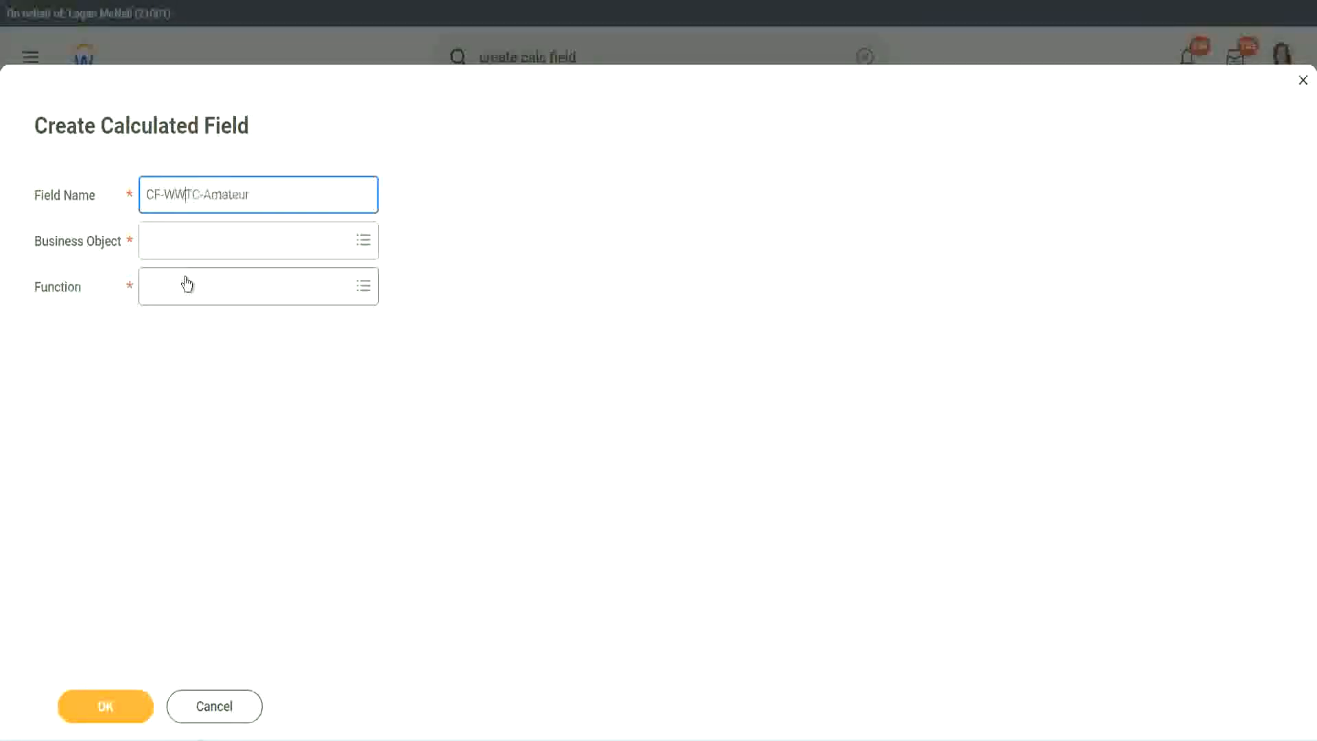
pyautogui.write('-')
# Set the new calculated field's business object to Global.
pyautogui.click(185, 243)
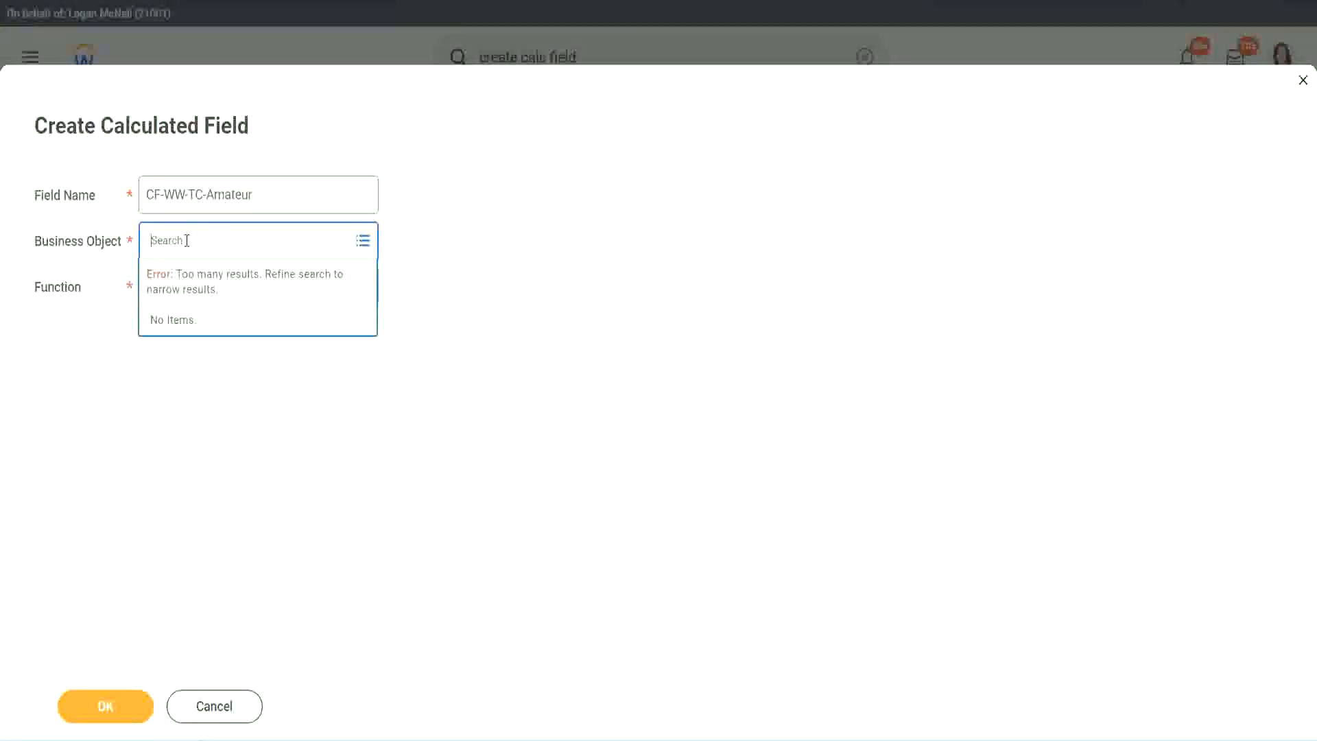
pyautogui.write('worker')
pyautogui.press('BackSpace')
pyautogui.press('BackSpace')
pyautogui.press('BackSpace')
pyautogui.press('BackSpace')
pyautogui.press('BackSpace')
pyautogui.press('BackSpace')
pyautogui.write('global')
pyautogui.press('Return')
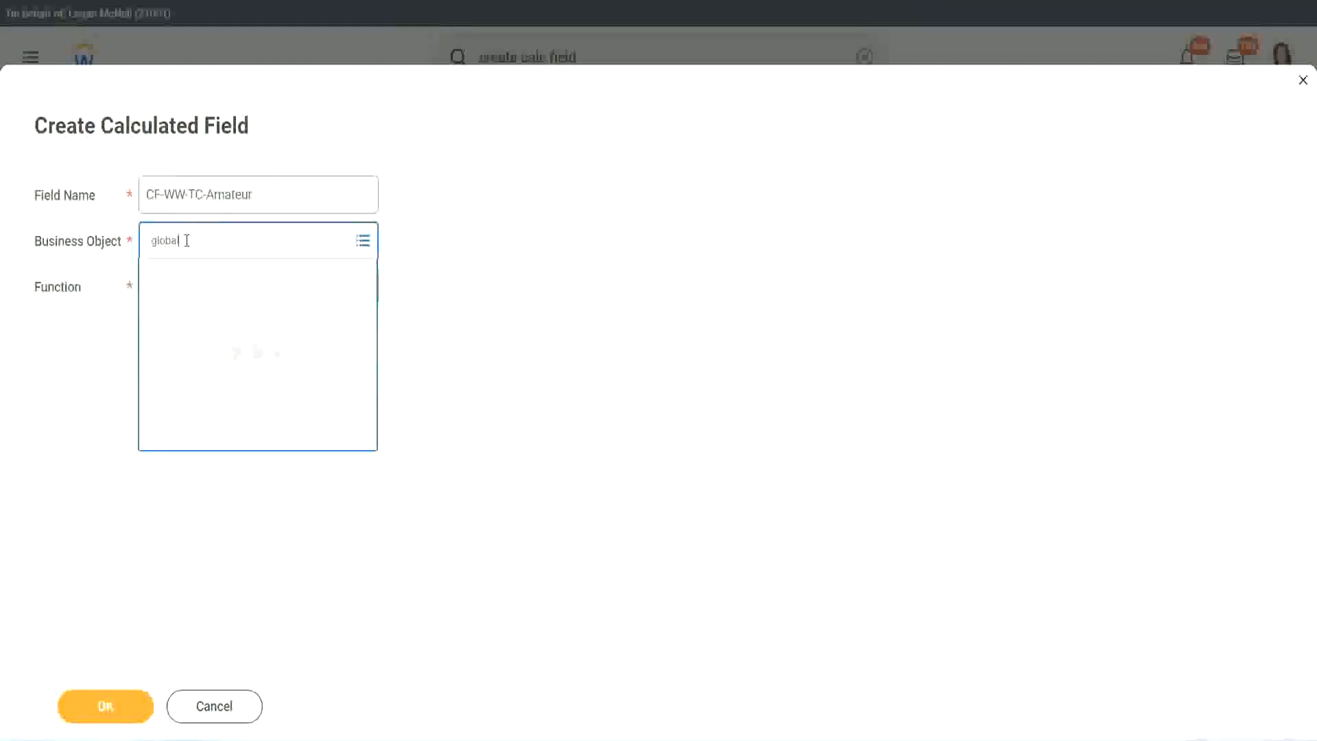
pyautogui.click(206, 318)
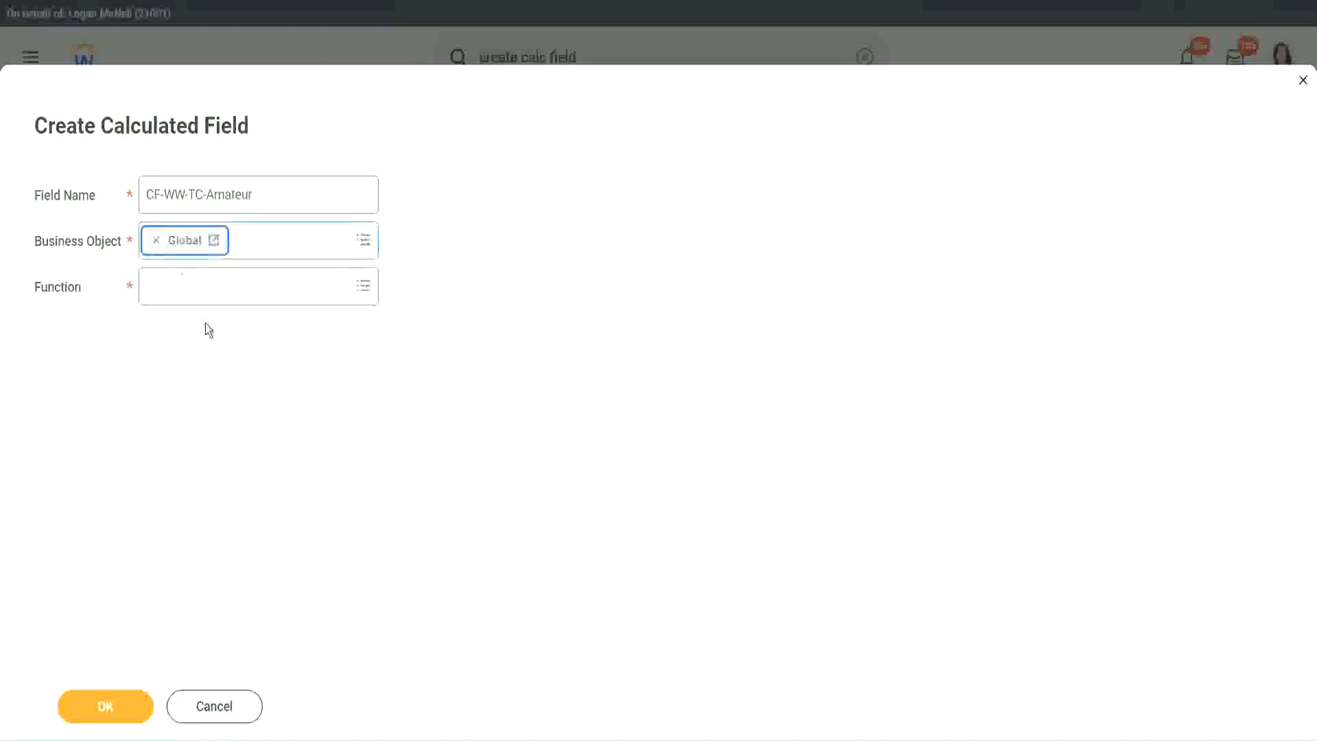
pyautogui.tripleClick(302, 197)
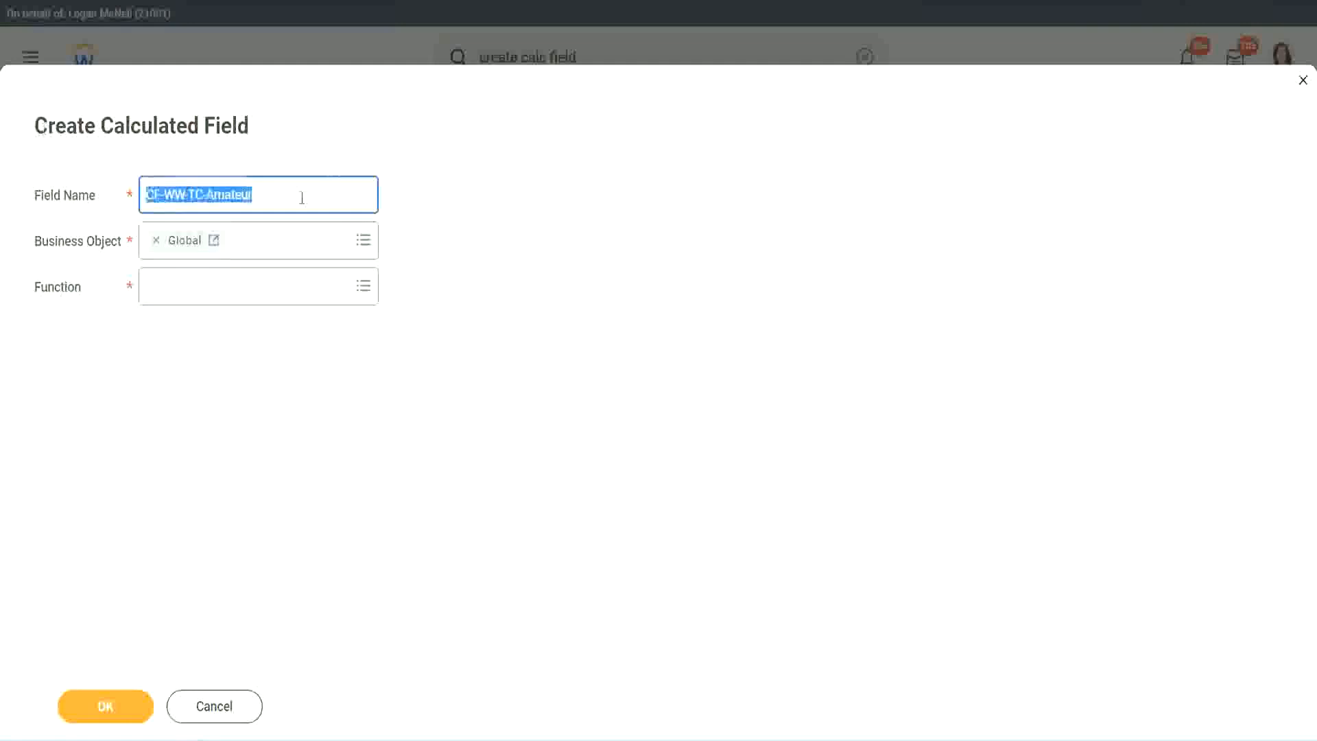
pyautogui.click(287, 197)
pyautogui.doubleClick(259, 193)
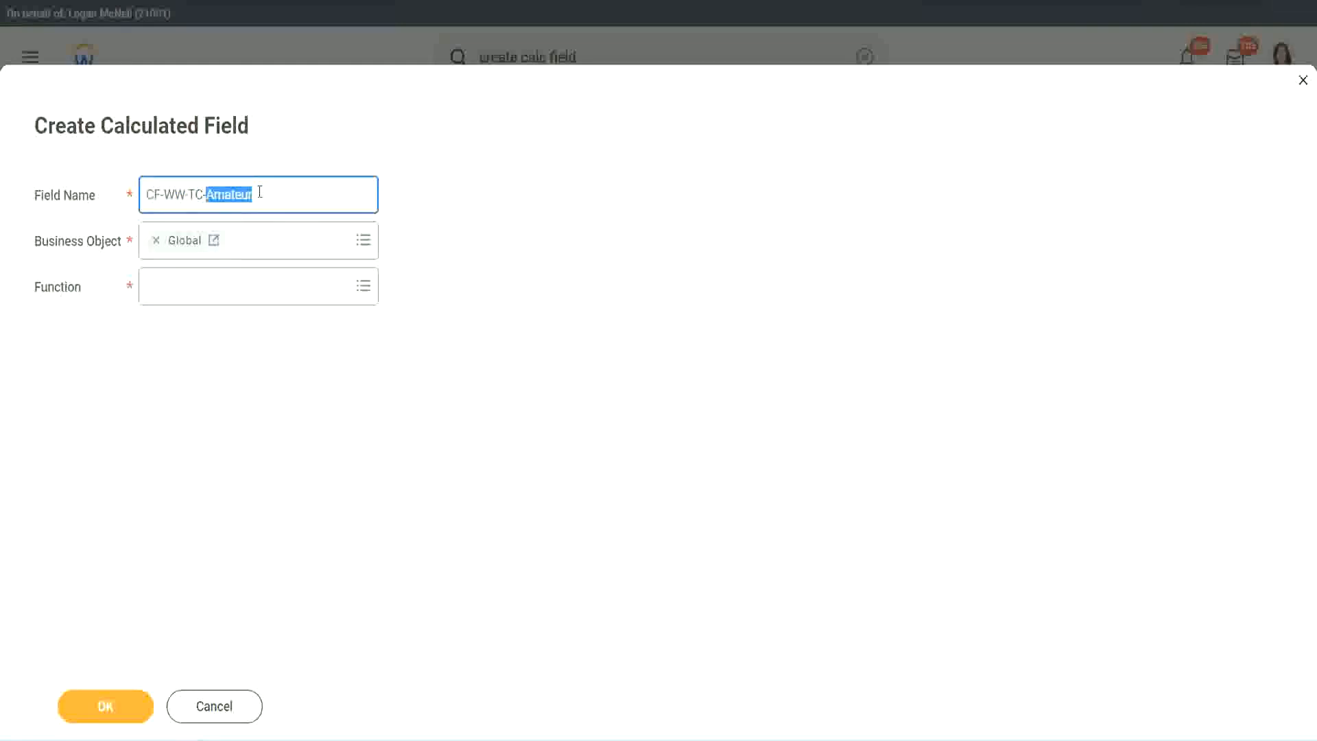
pyautogui.click(273, 192)
pyautogui.doubleClick(247, 197)
# Choose Text Constant as the calculated field's function and continue to its definition.
pyautogui.click(183, 284)
pyautogui.write('text const')
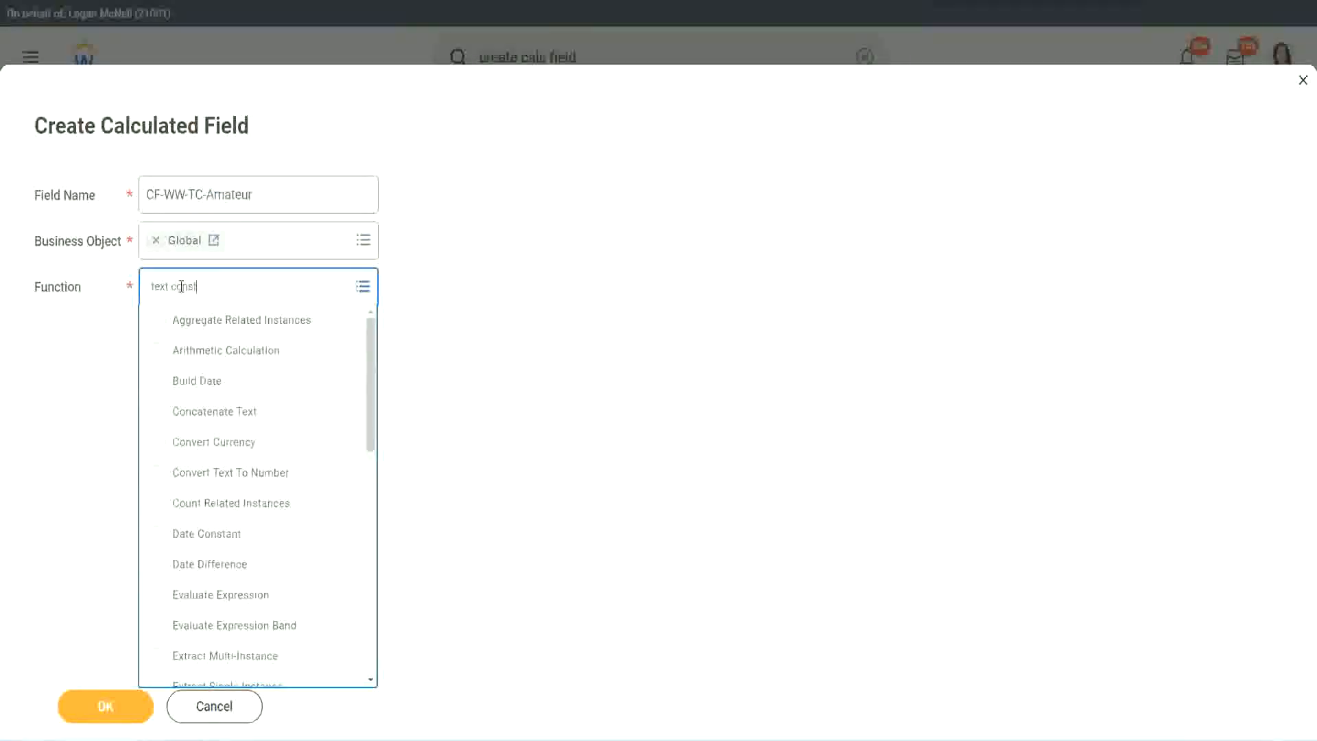
pyautogui.press('Return')
pyautogui.click(109, 717)
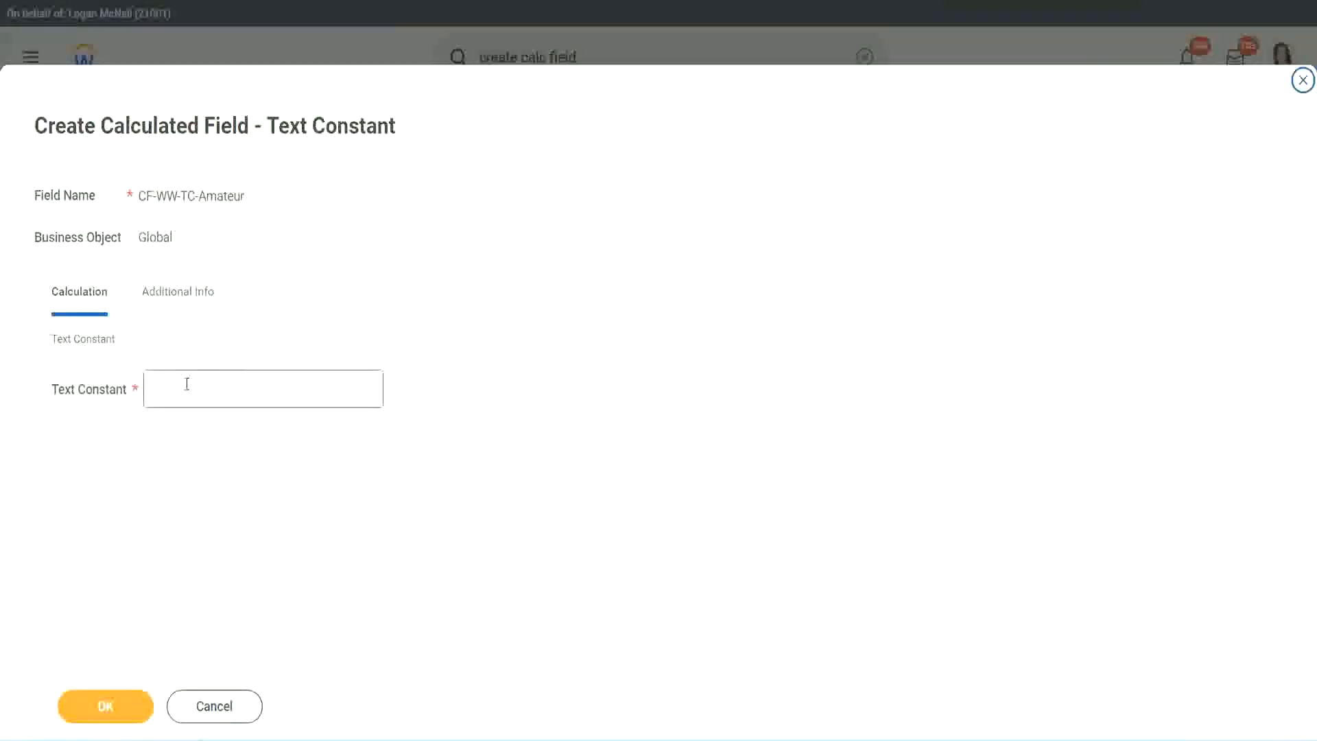
# Set the text constant value to Amateur and save the calculated field as the first row's return value.
pyautogui.click(216, 386)
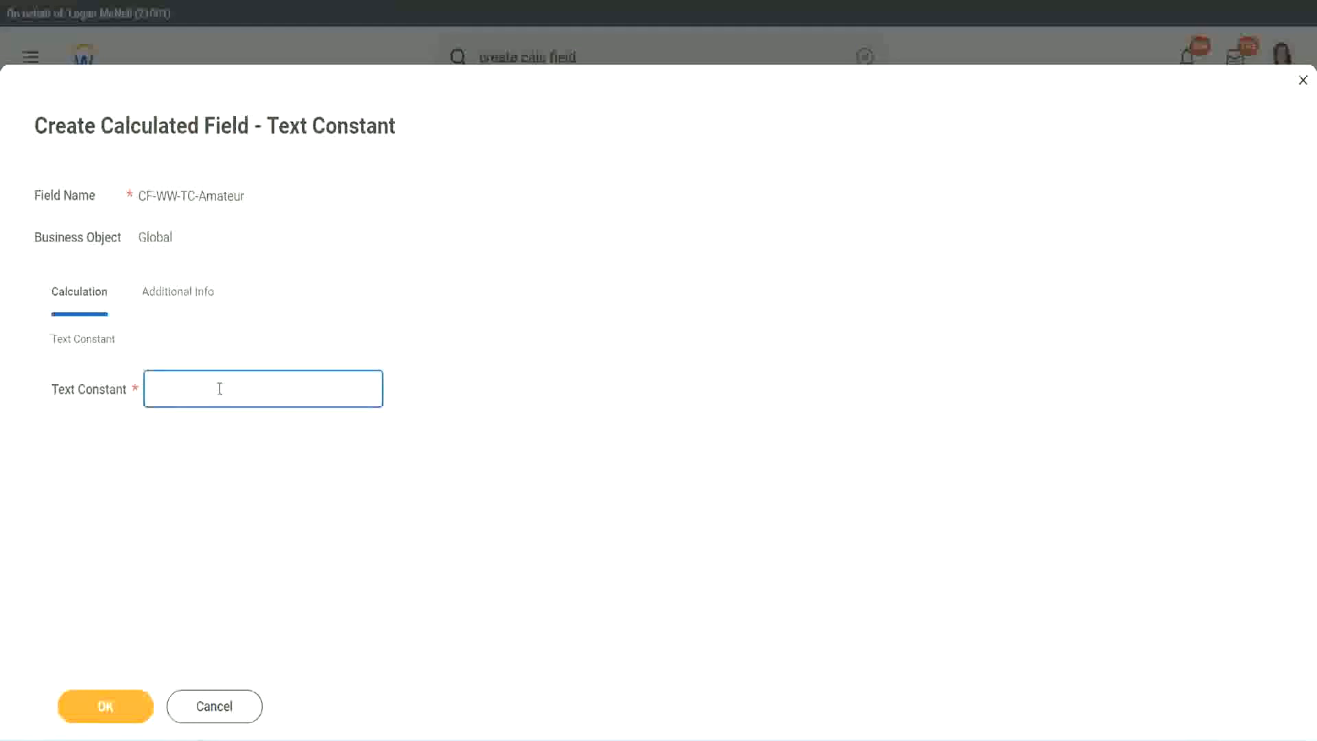
pyautogui.write('Amateur')
pyautogui.click(105, 705)
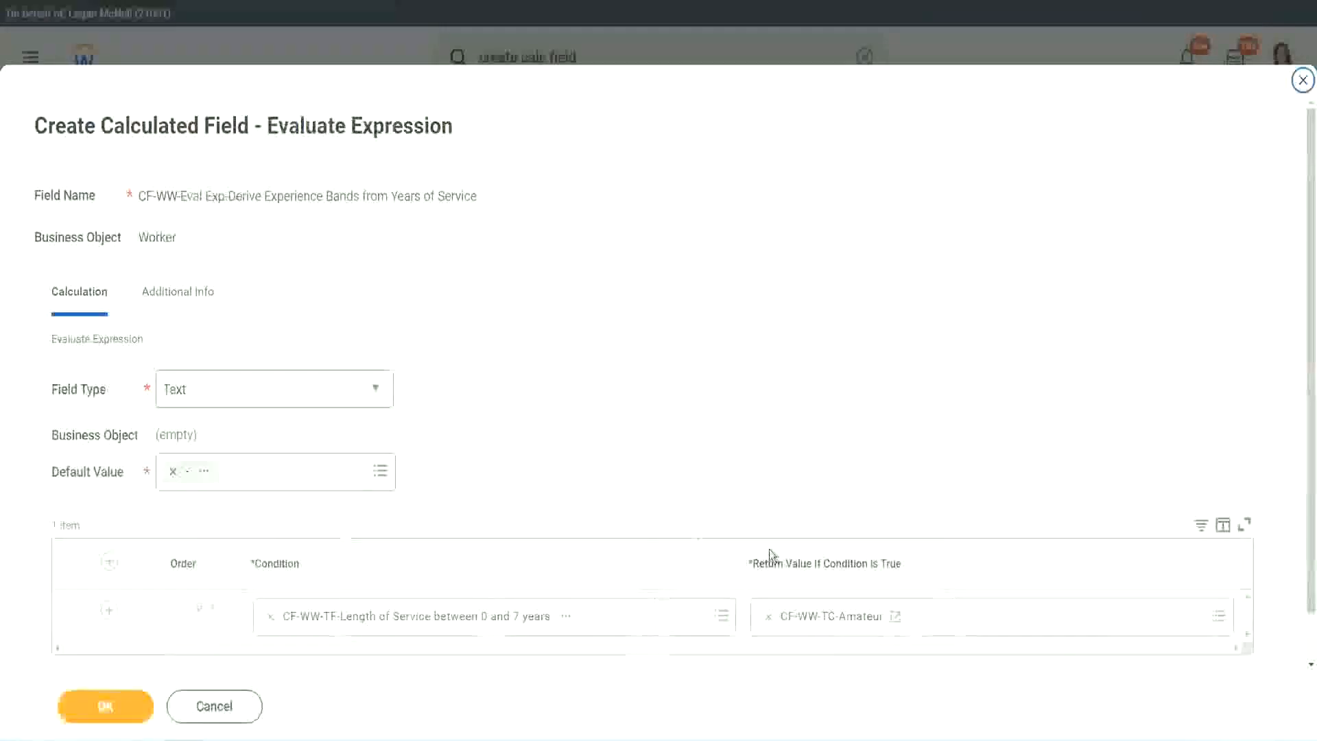
pyautogui.rightClick(817, 620)
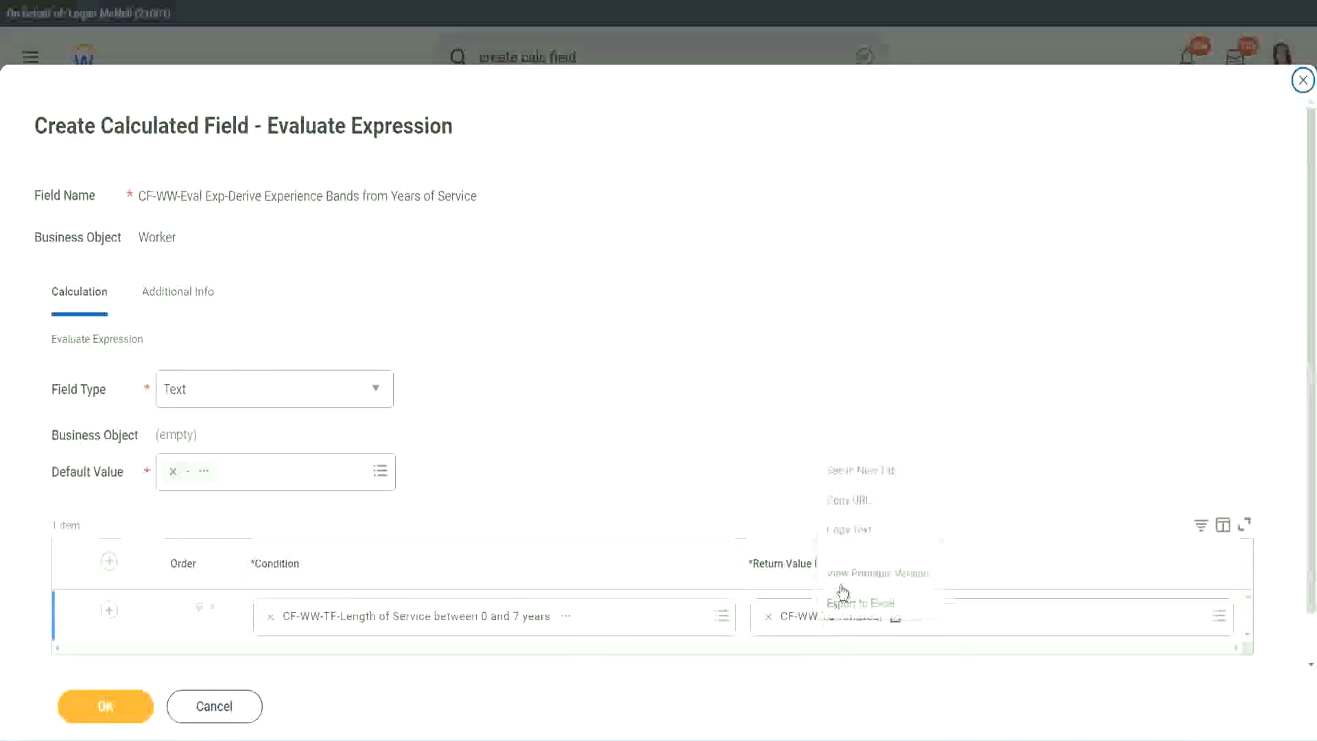
pyautogui.click(760, 562)
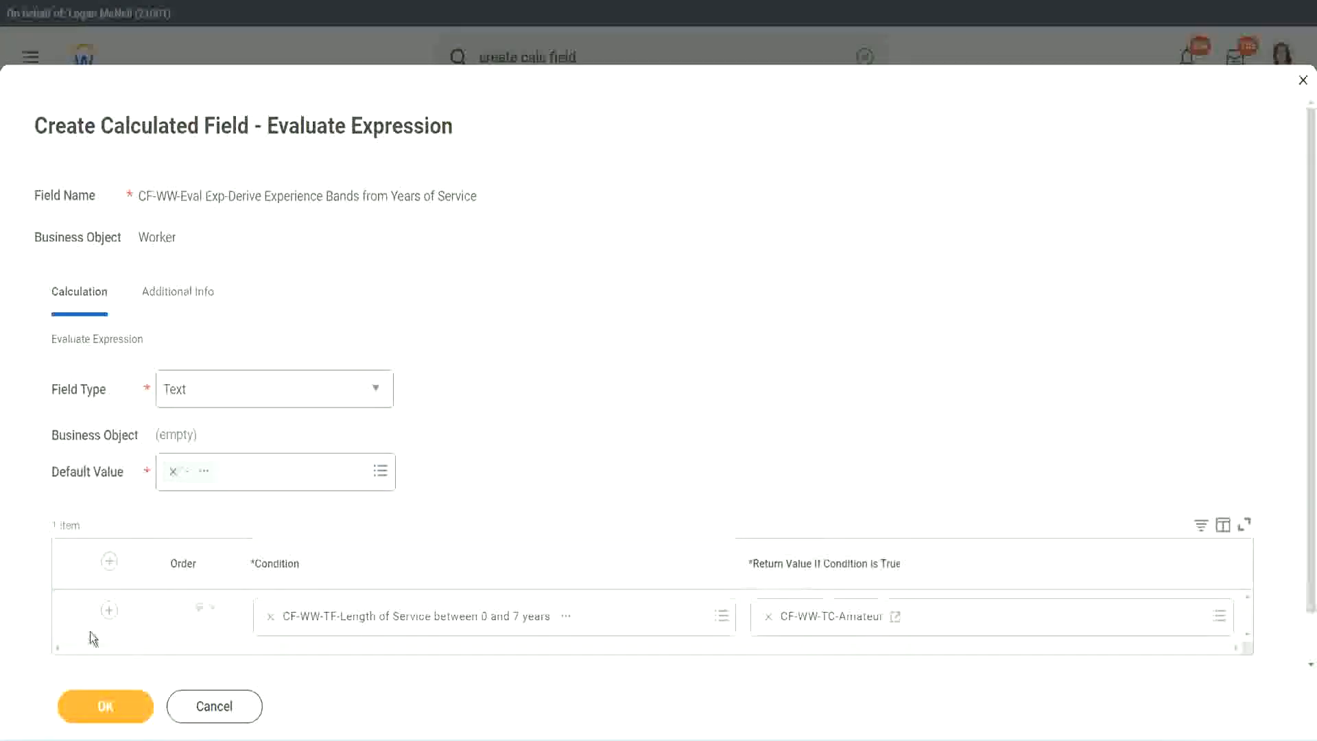
# Add three more condition rows and set the second row's condition to CF-WW-TF-Length of Service between 8 and 15 years.
pyautogui.click(109, 611)
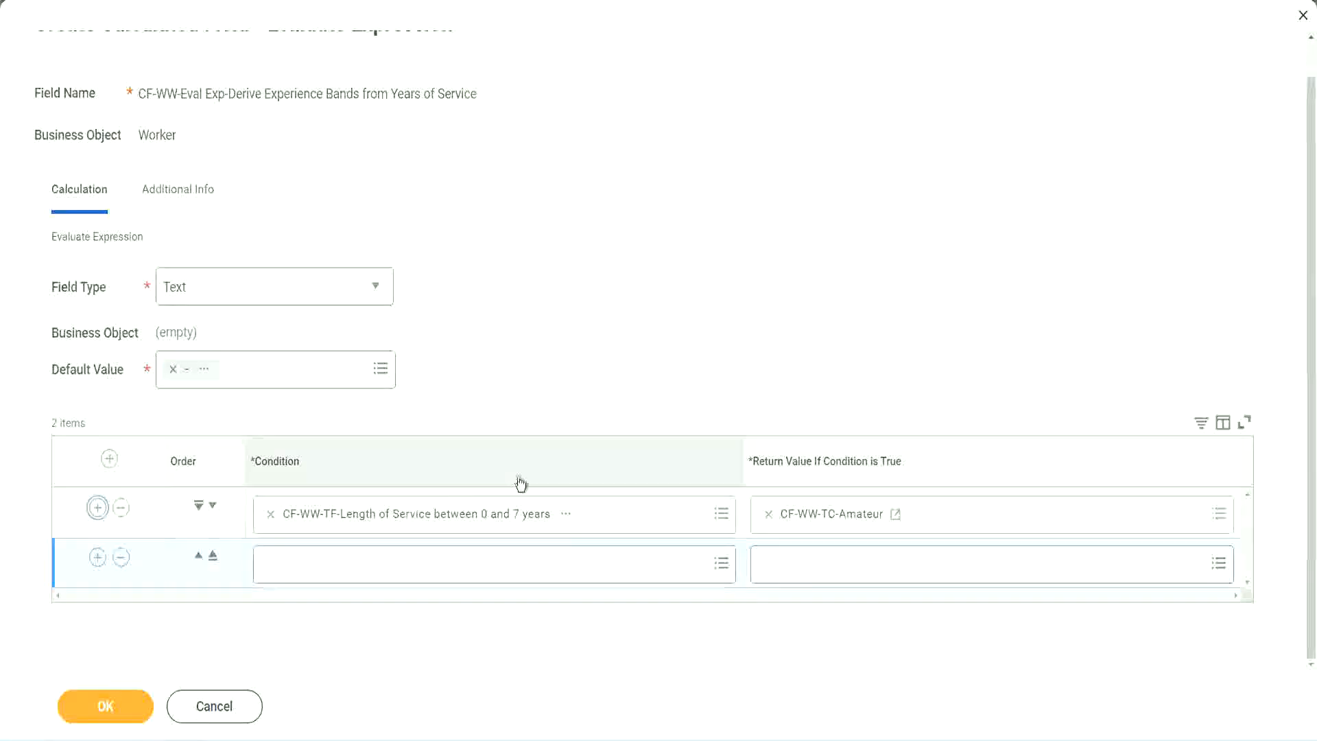
pyautogui.click(97, 559)
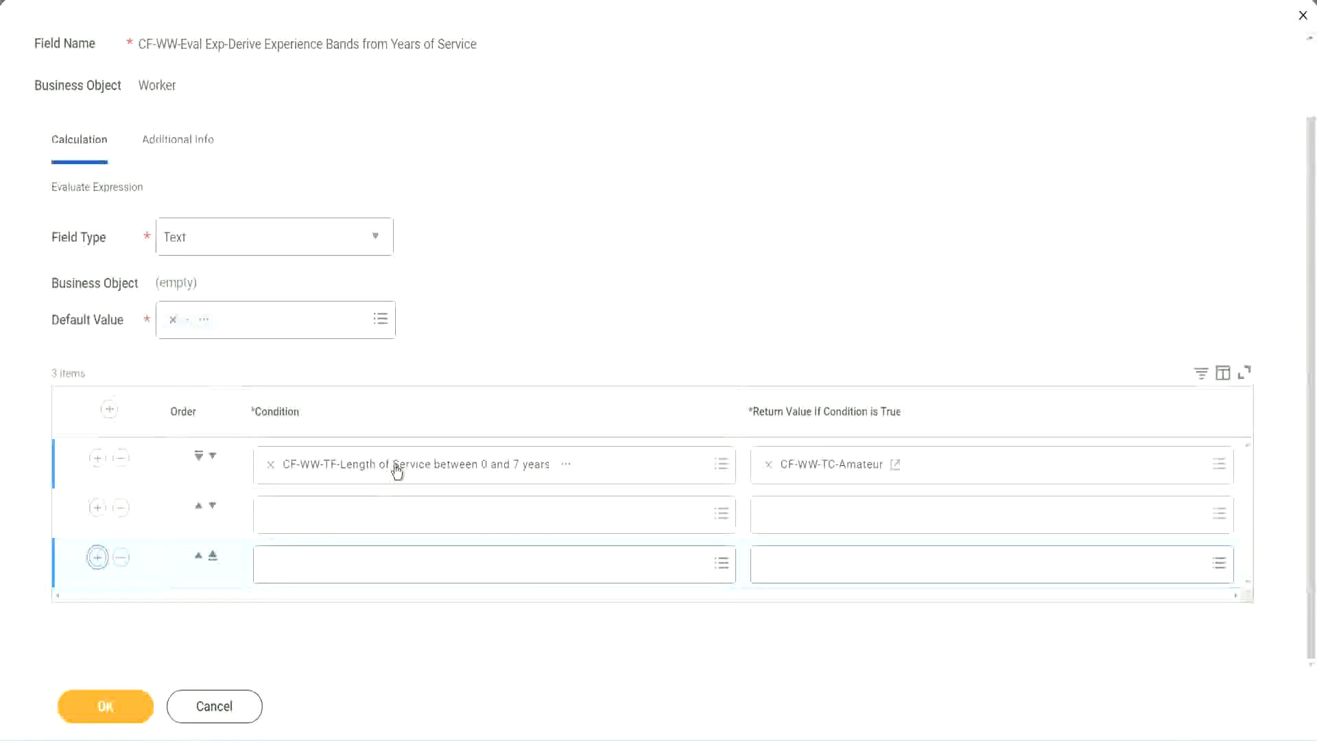
pyautogui.click(324, 515)
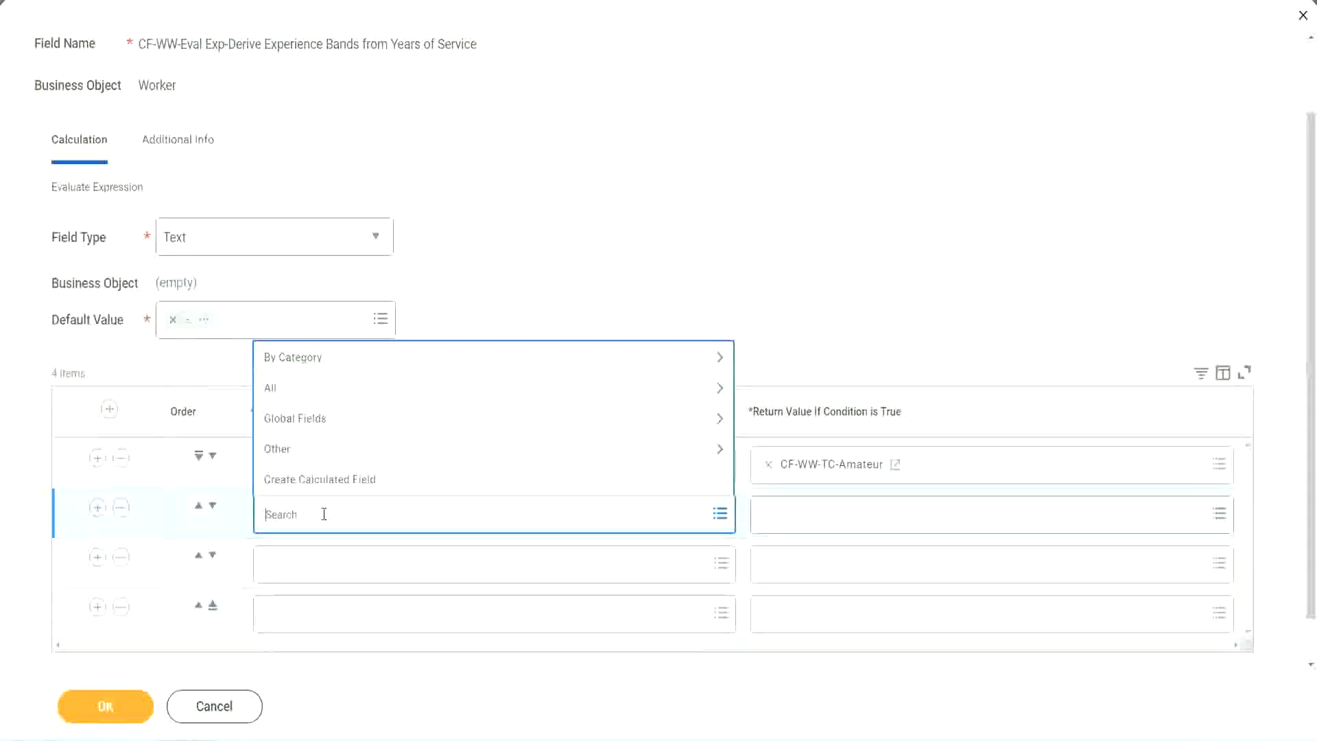
pyautogui.write('cf-ww')
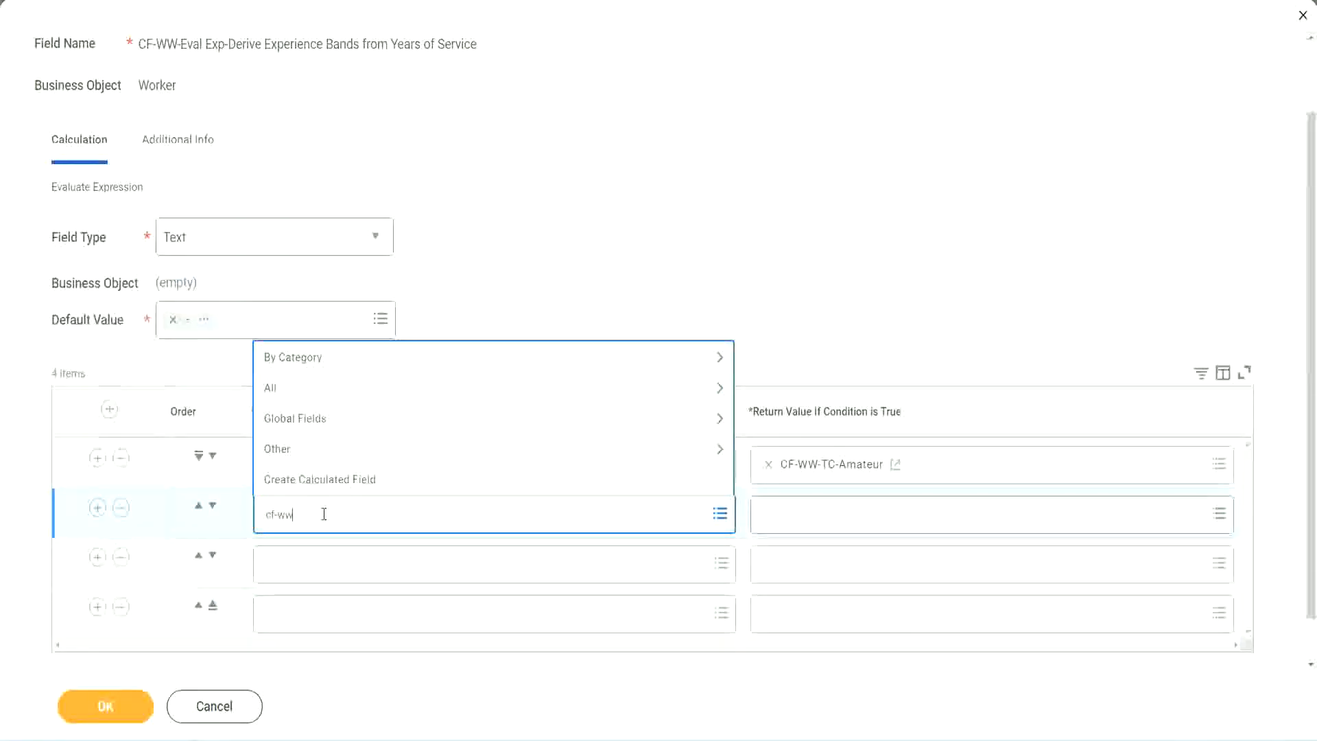
pyautogui.write('-tt')
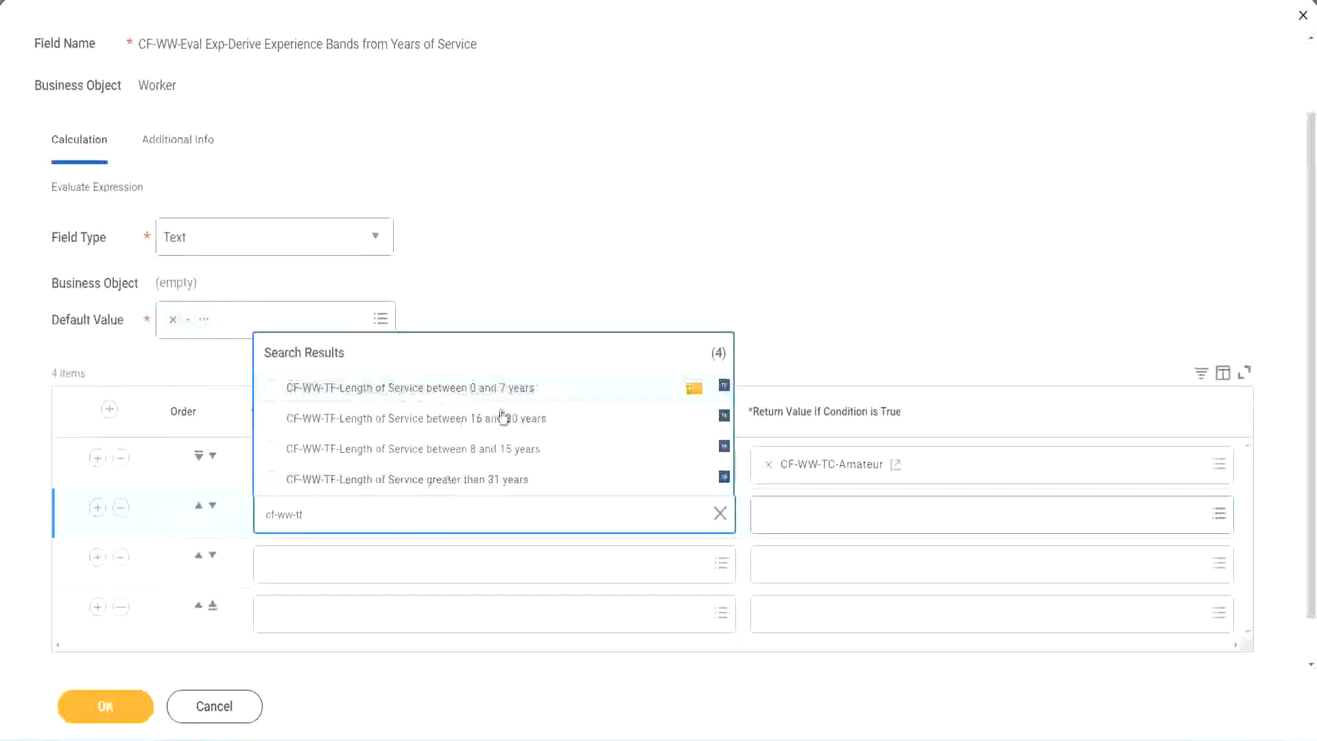
pyautogui.click(508, 451)
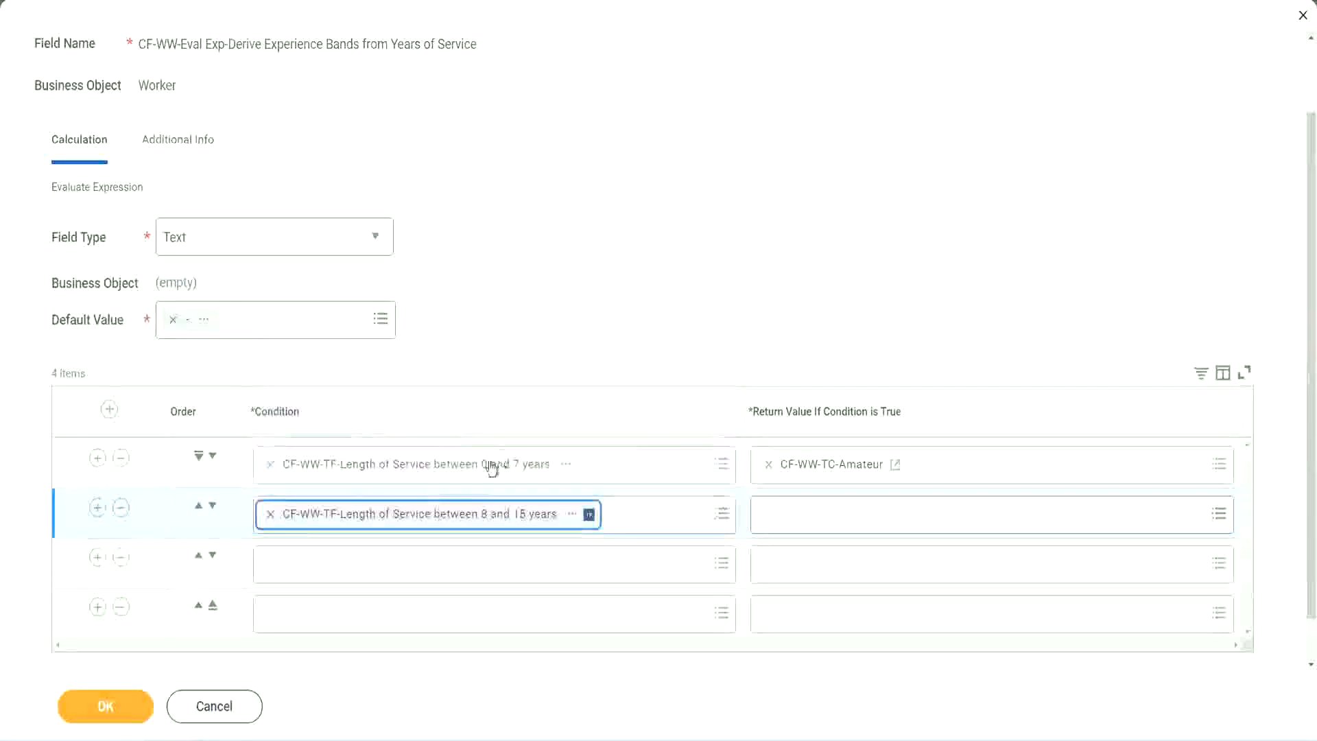
# Set the third row's condition to CF-WW-TF-Length of Service between 16 and 30 years.
pyautogui.click(332, 564)
pyautogui.write('cf')
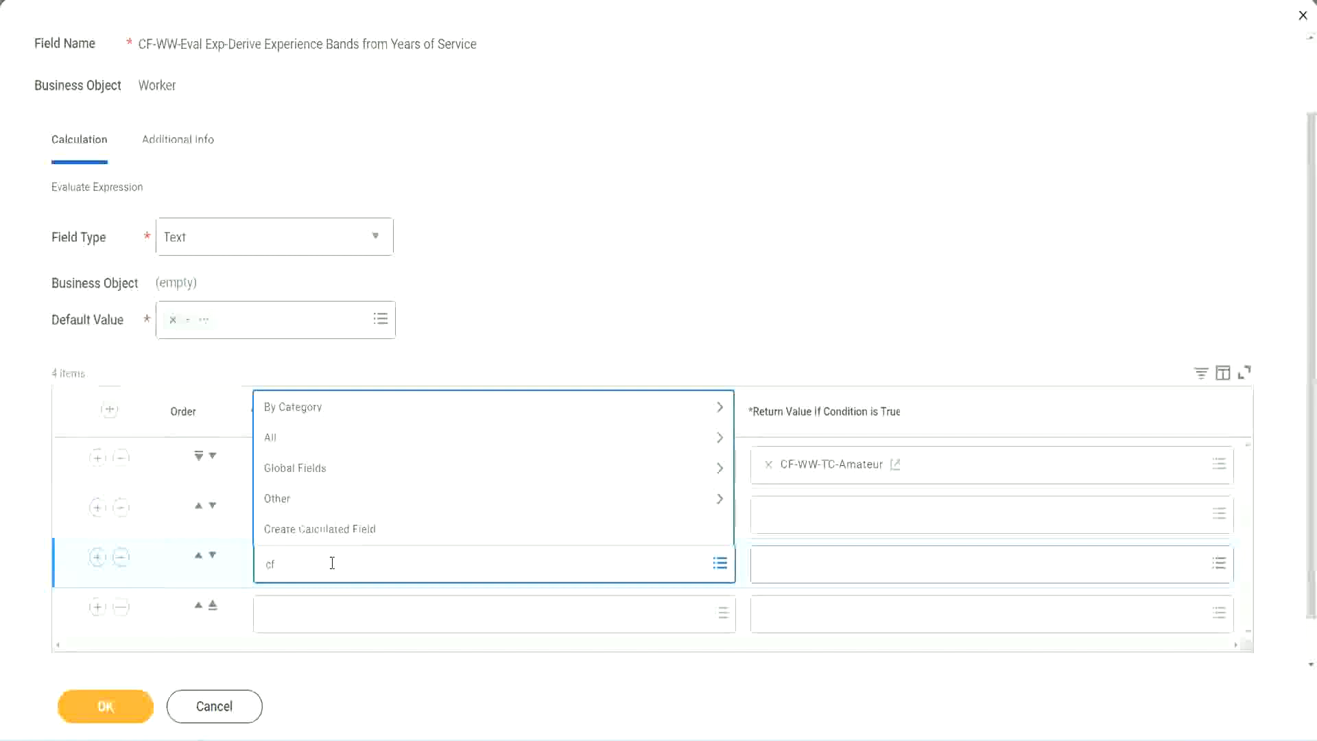
pyautogui.write('-ww-tf')
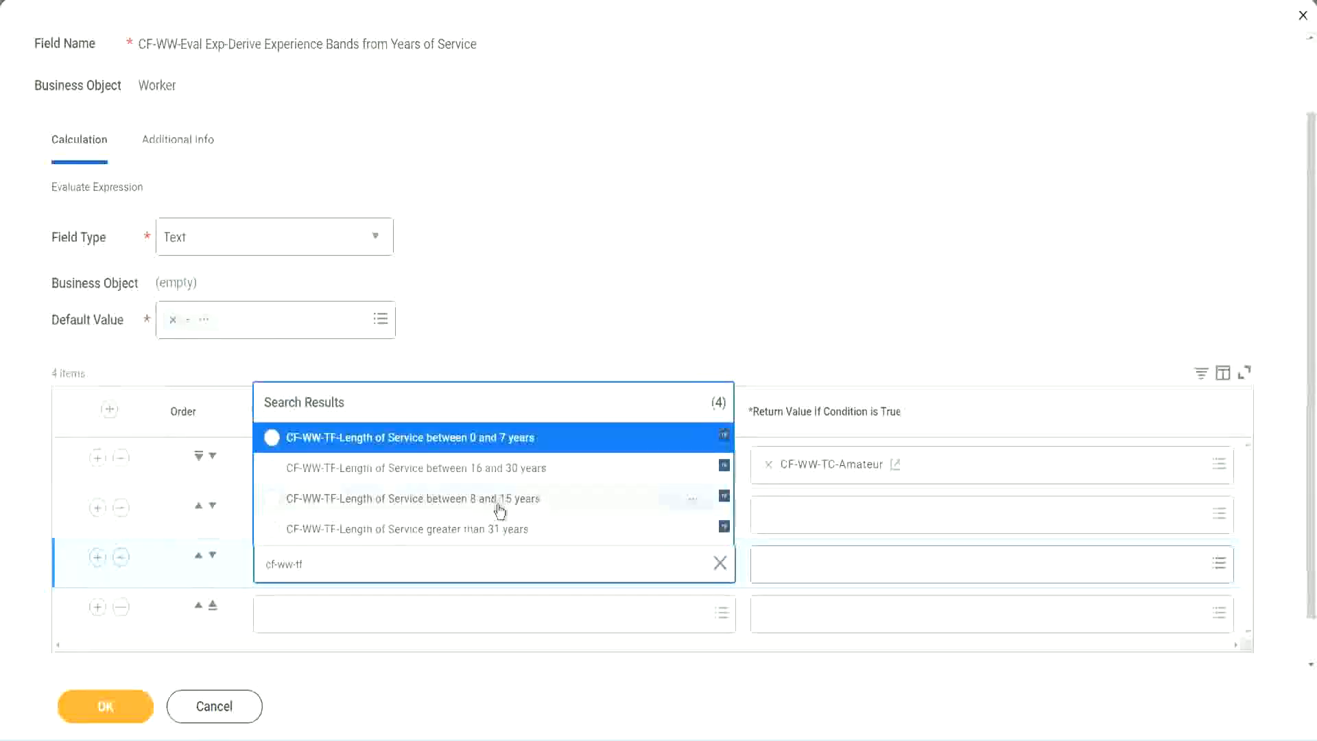
pyautogui.click(528, 473)
# Set the fourth row's condition to CF-WW-TF-Length of Service greater than 31 years.
pyautogui.click(310, 615)
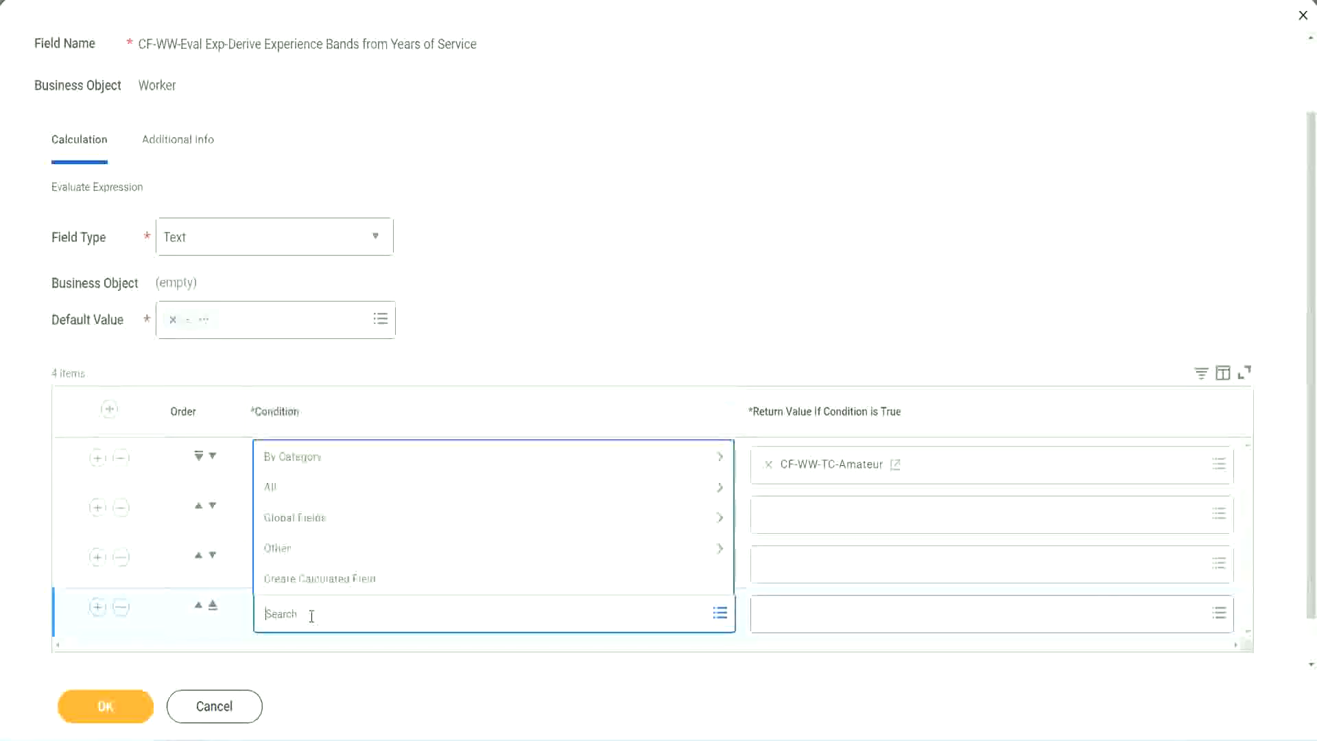
pyautogui.write('cf-ww')
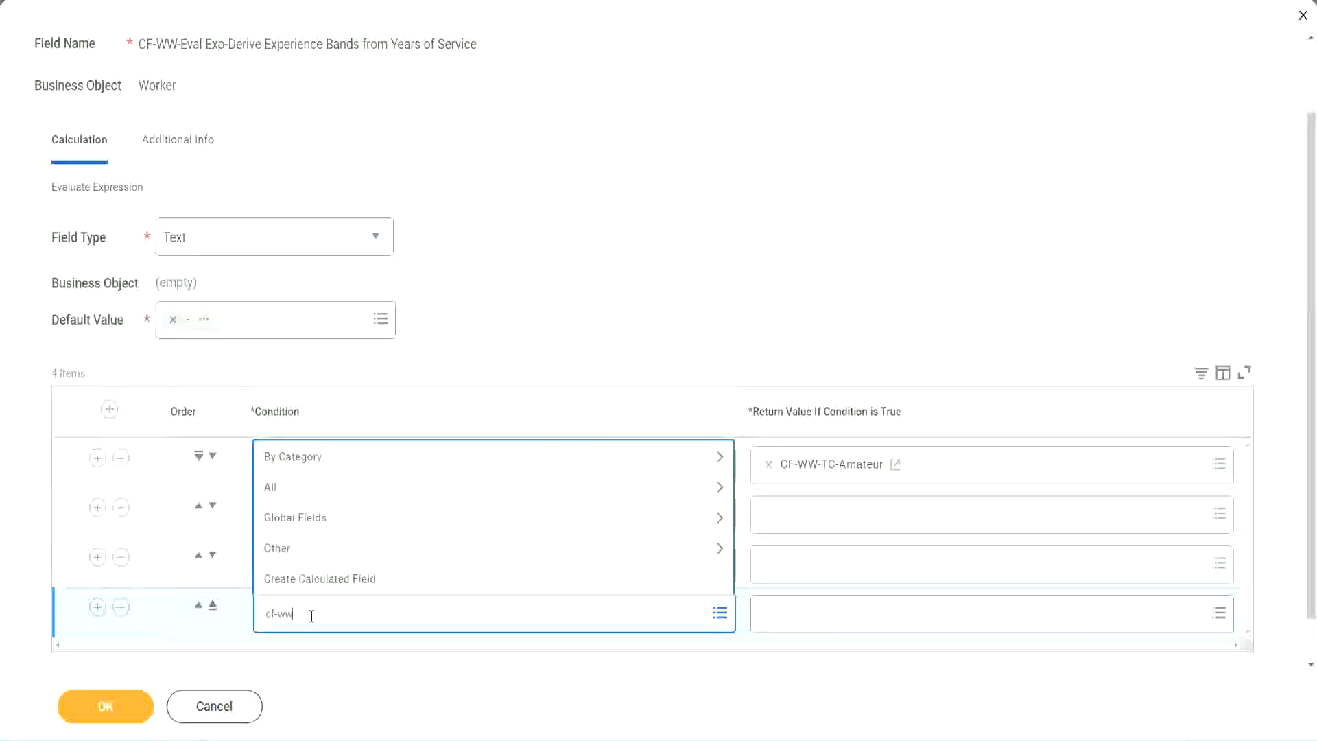
pyautogui.write(' tf 31')
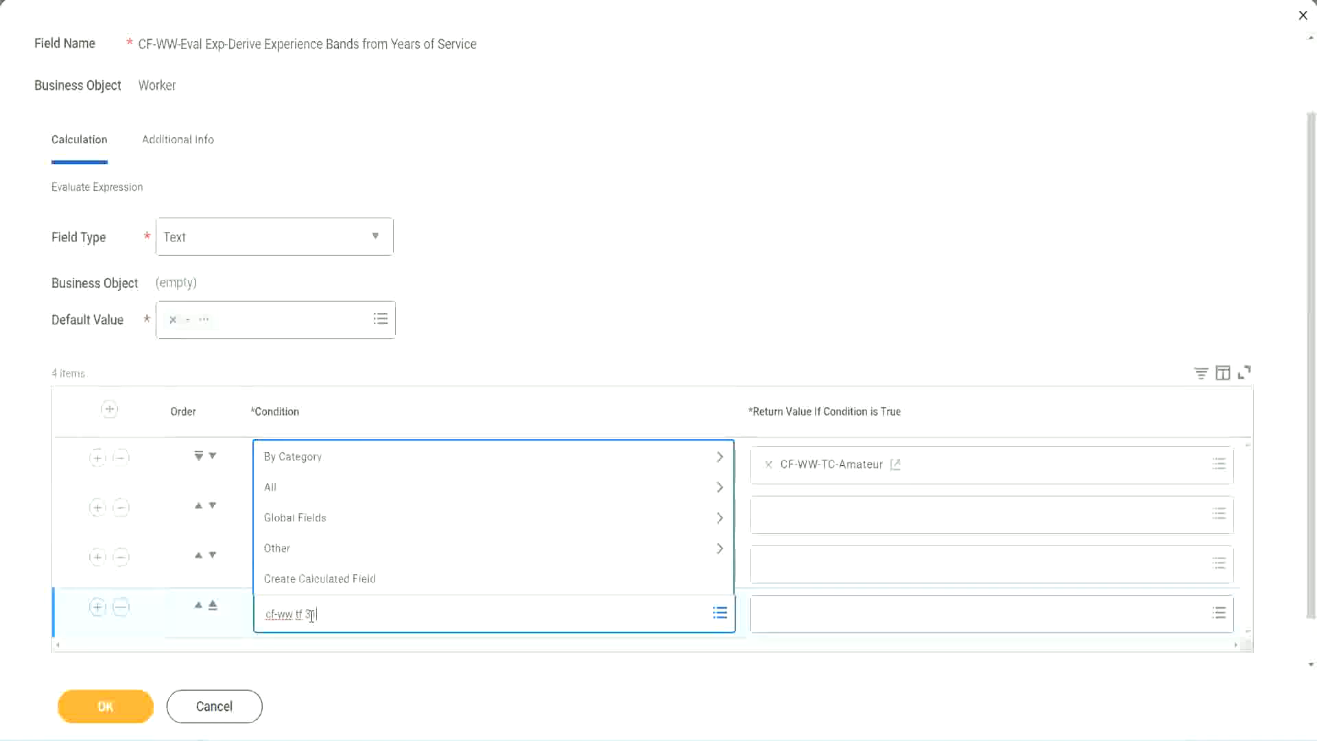
pyautogui.press('Return')
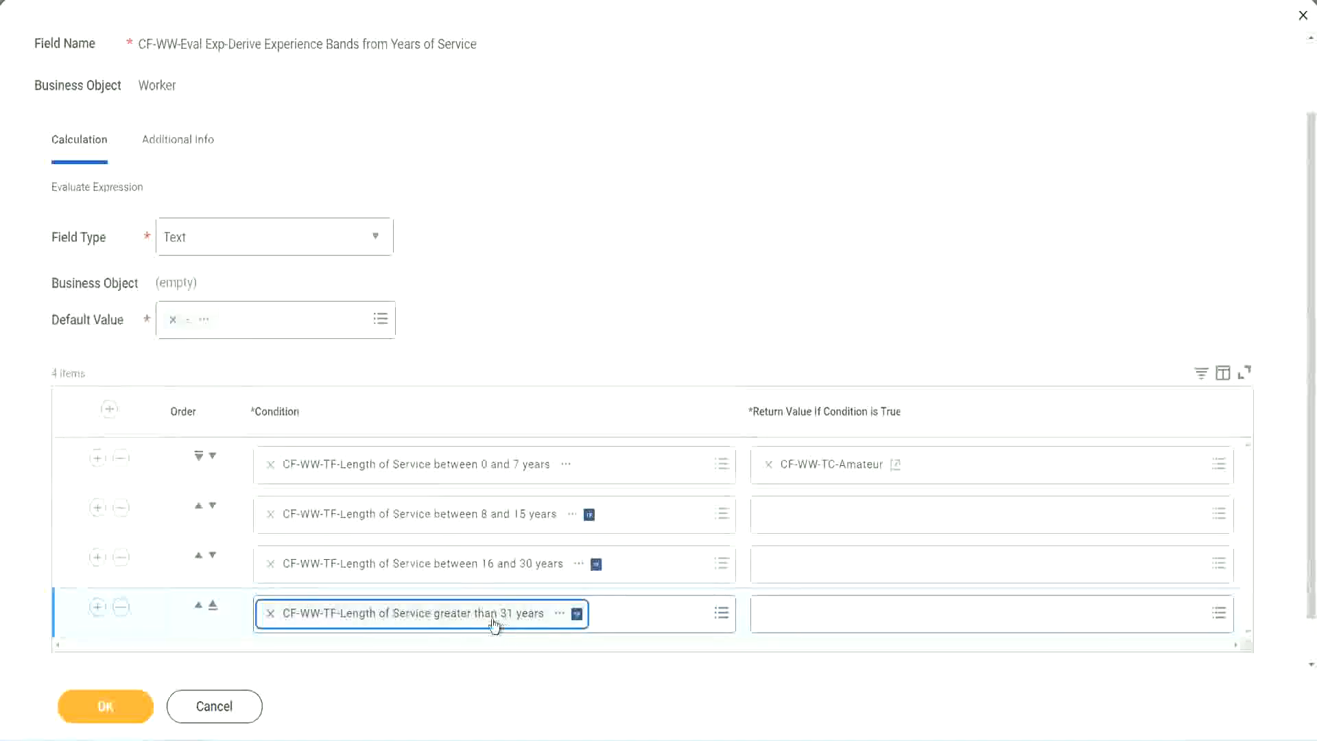
pyautogui.click(591, 284)
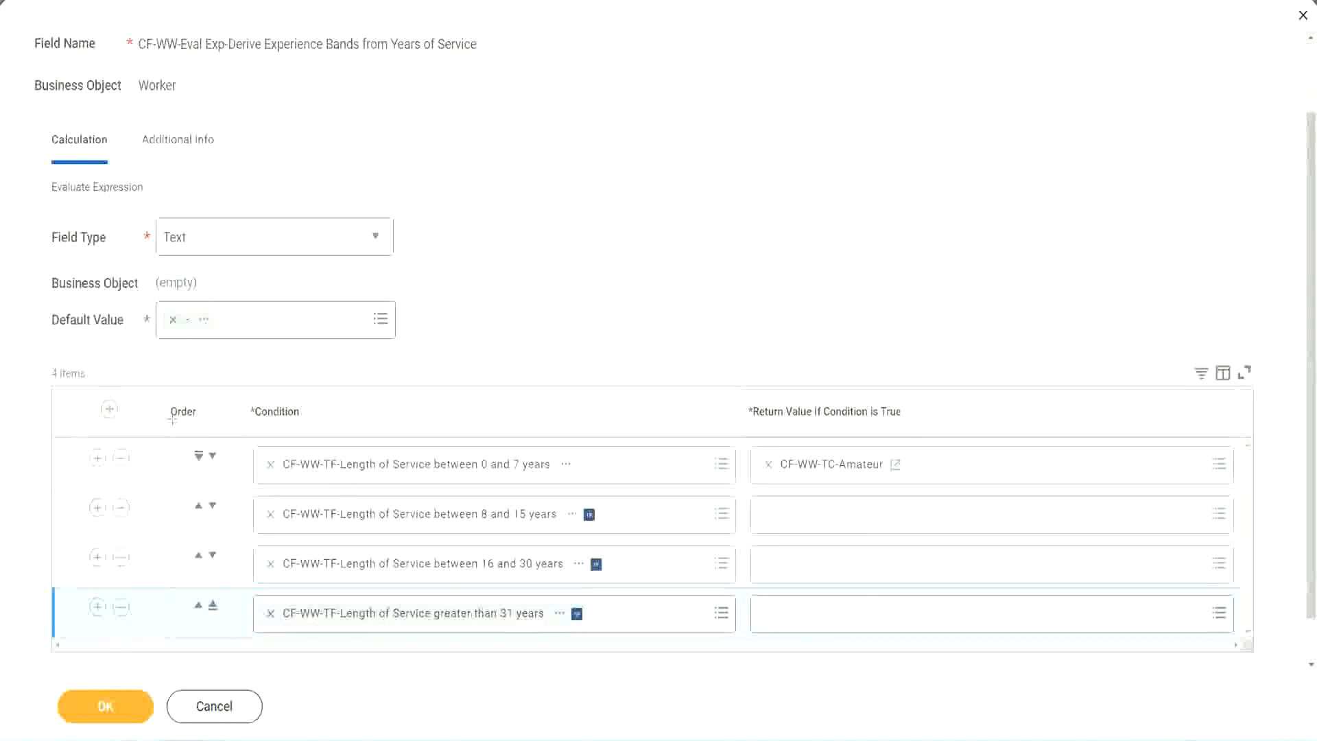
# Try reordering the conditions by moving the 8 to 15 years row above the 0 to 7 years row.
pyautogui.moveTo(148, 402); pyautogui.dragTo(146, 542)
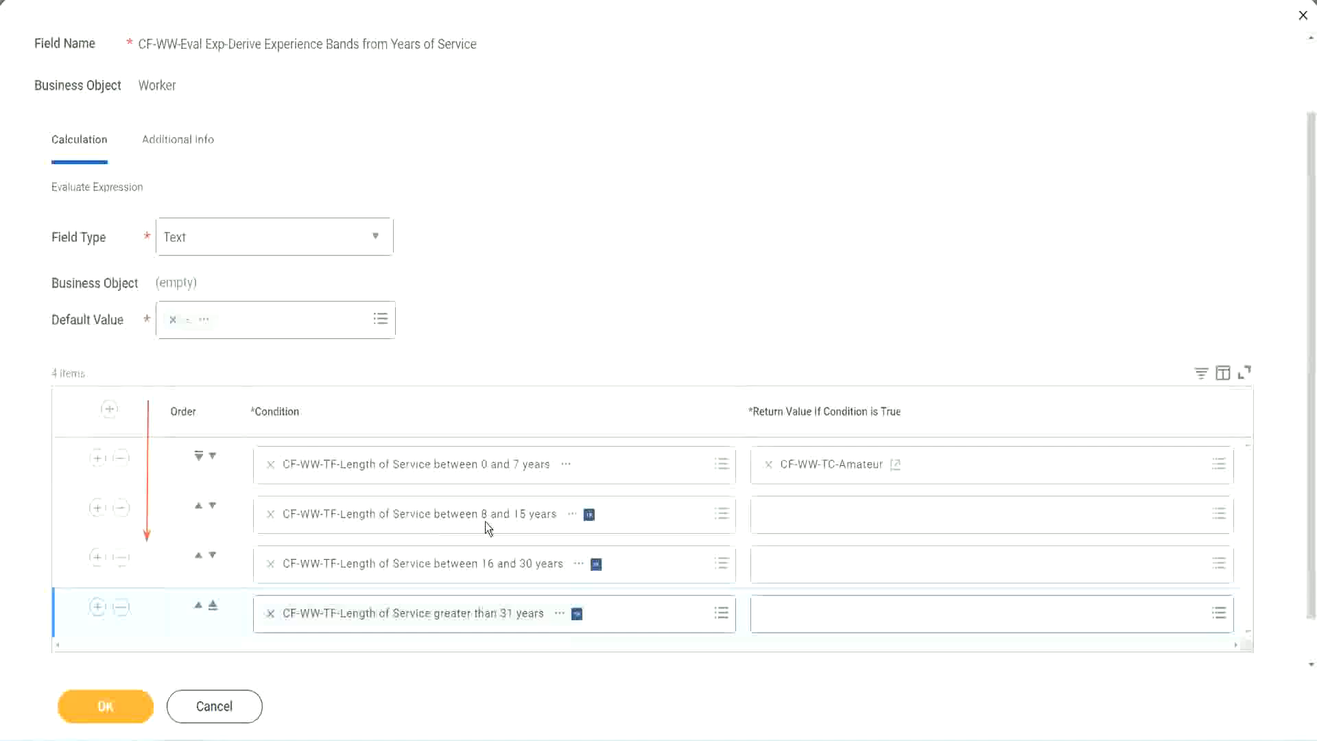
pyautogui.click(198, 508)
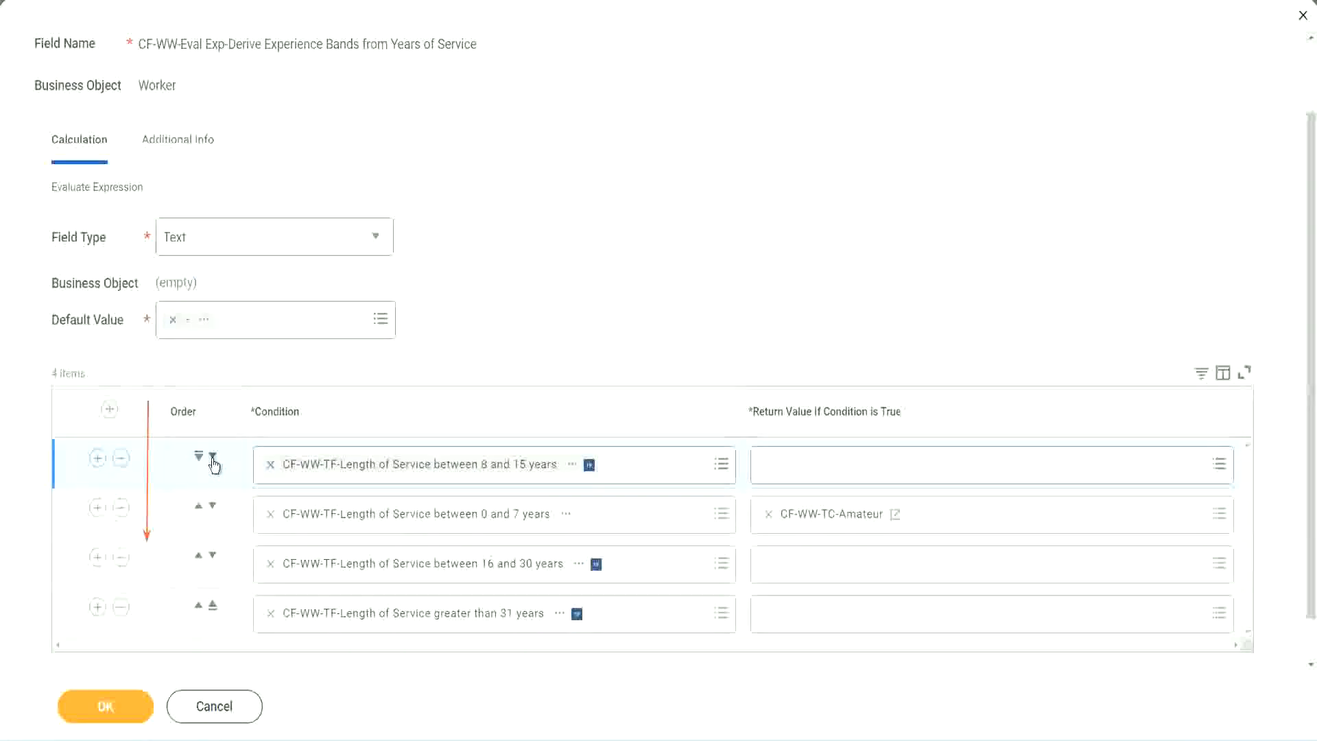
pyautogui.click(213, 456)
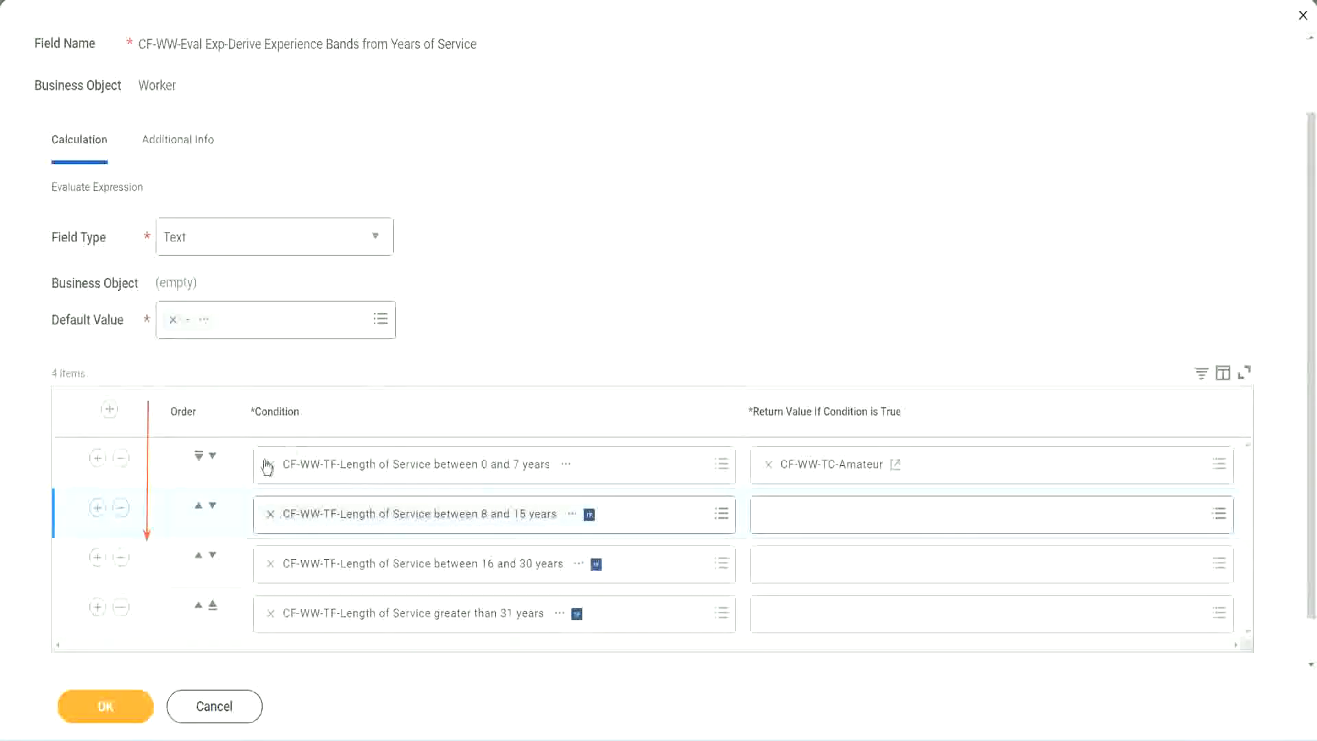
pyautogui.click(199, 508)
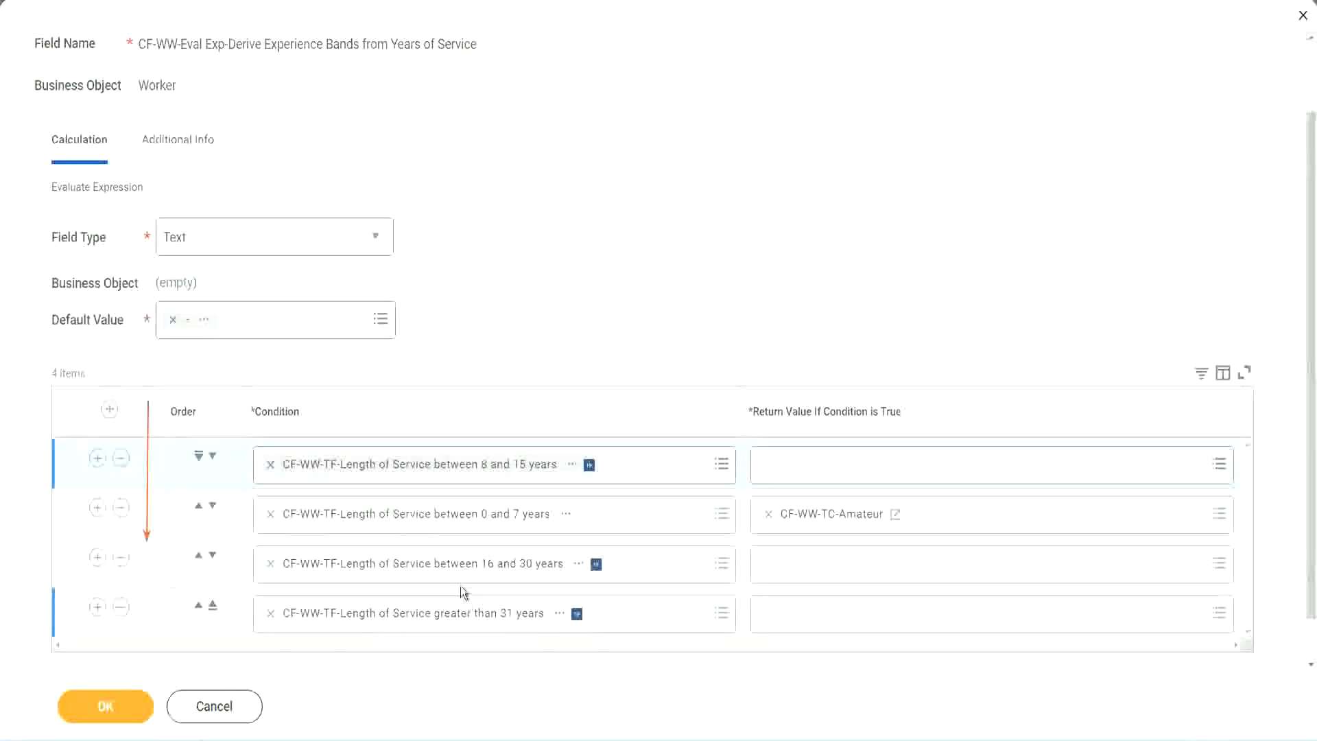
# Copy the name CF-WW-TC-Amateur and move the 8 to 15 years row back to second place.
pyautogui.rightClick(834, 524)
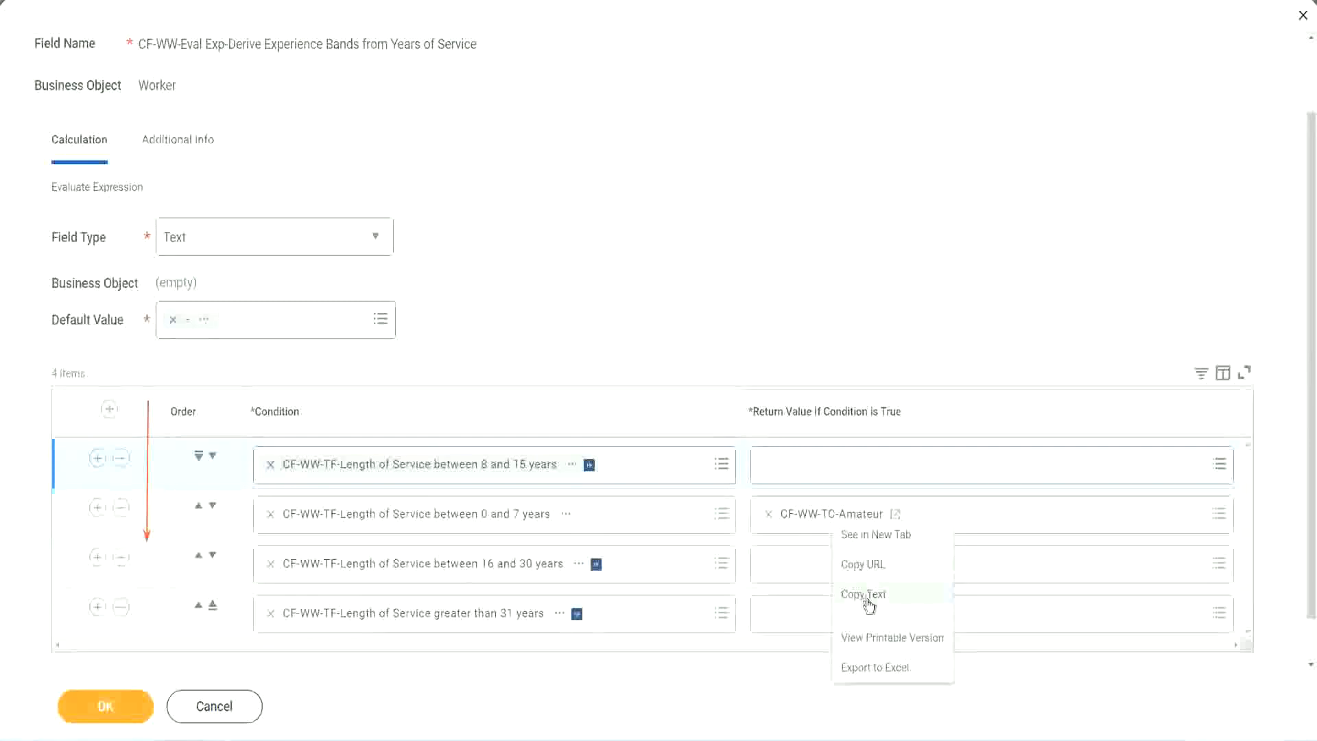
pyautogui.click(841, 591)
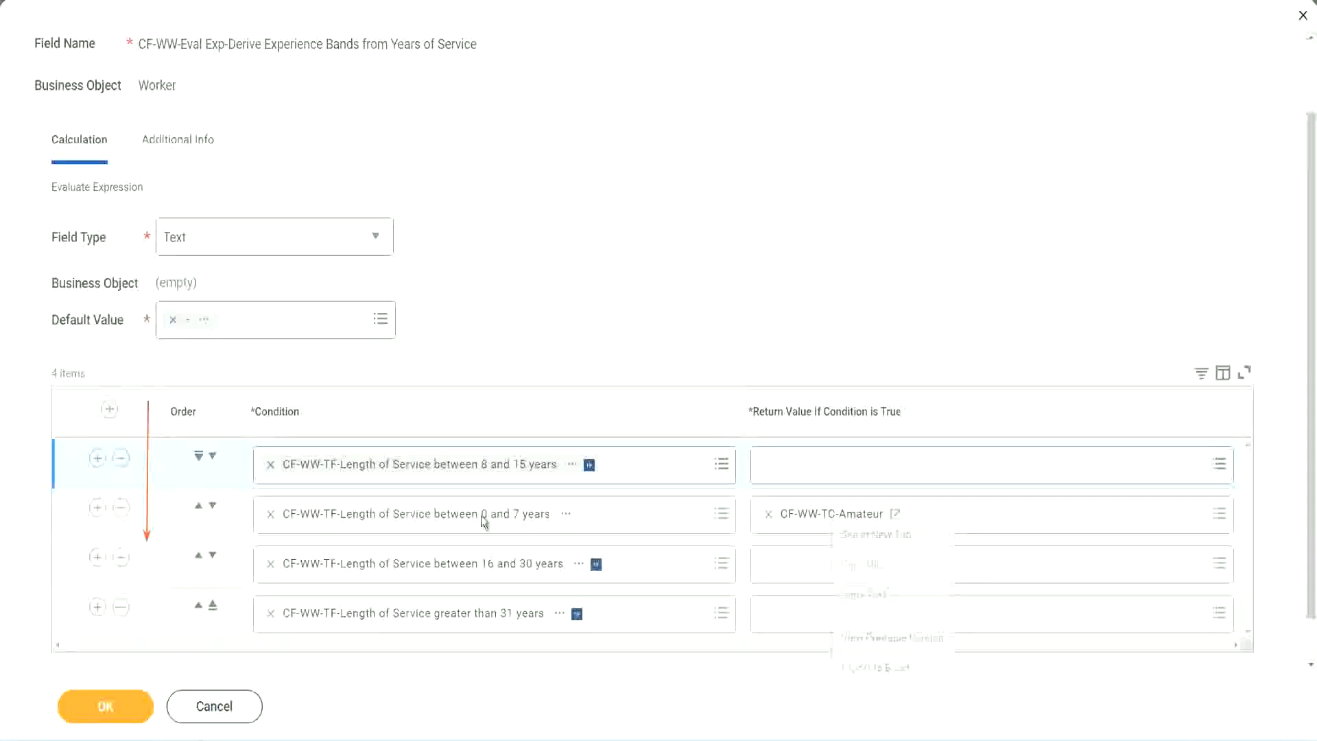
pyautogui.click(212, 456)
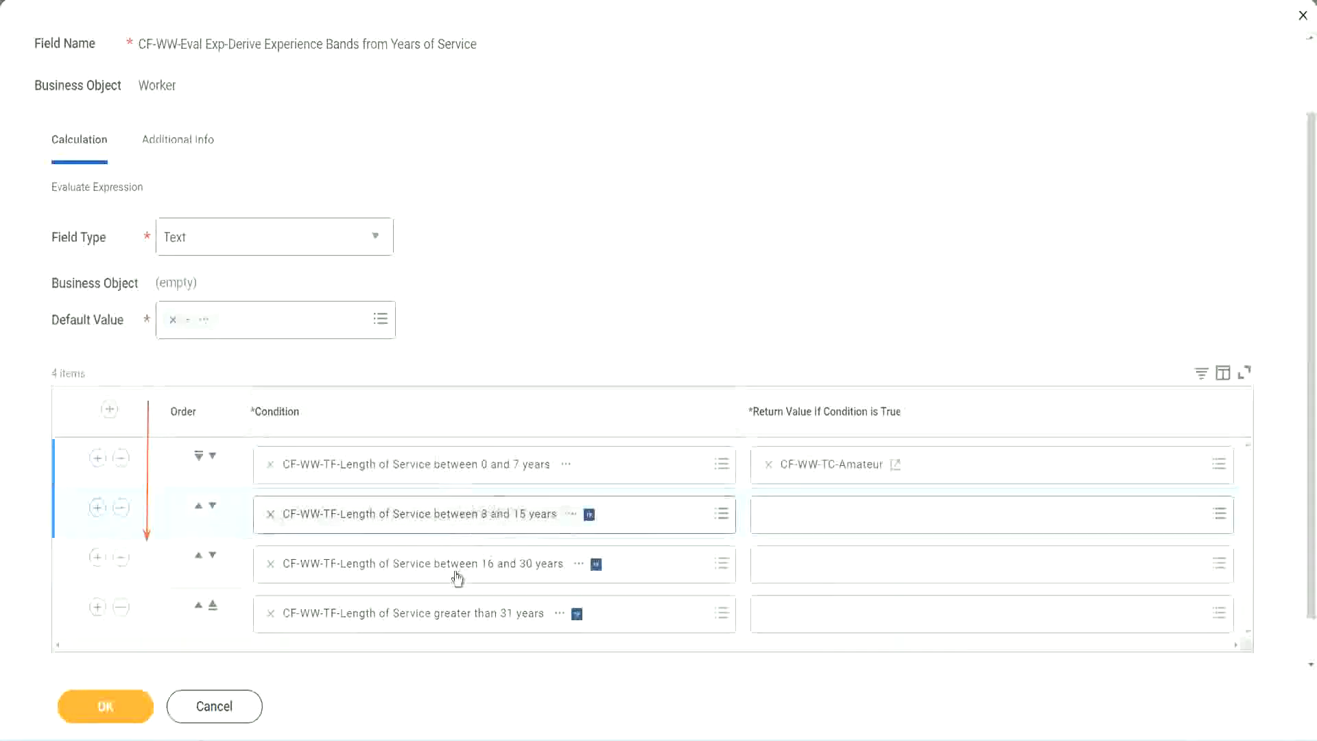
# Create the Global Text Constant field CF-WW-TC-Experienced with the value Experienced as the second row's return value.
pyautogui.click(770, 515)
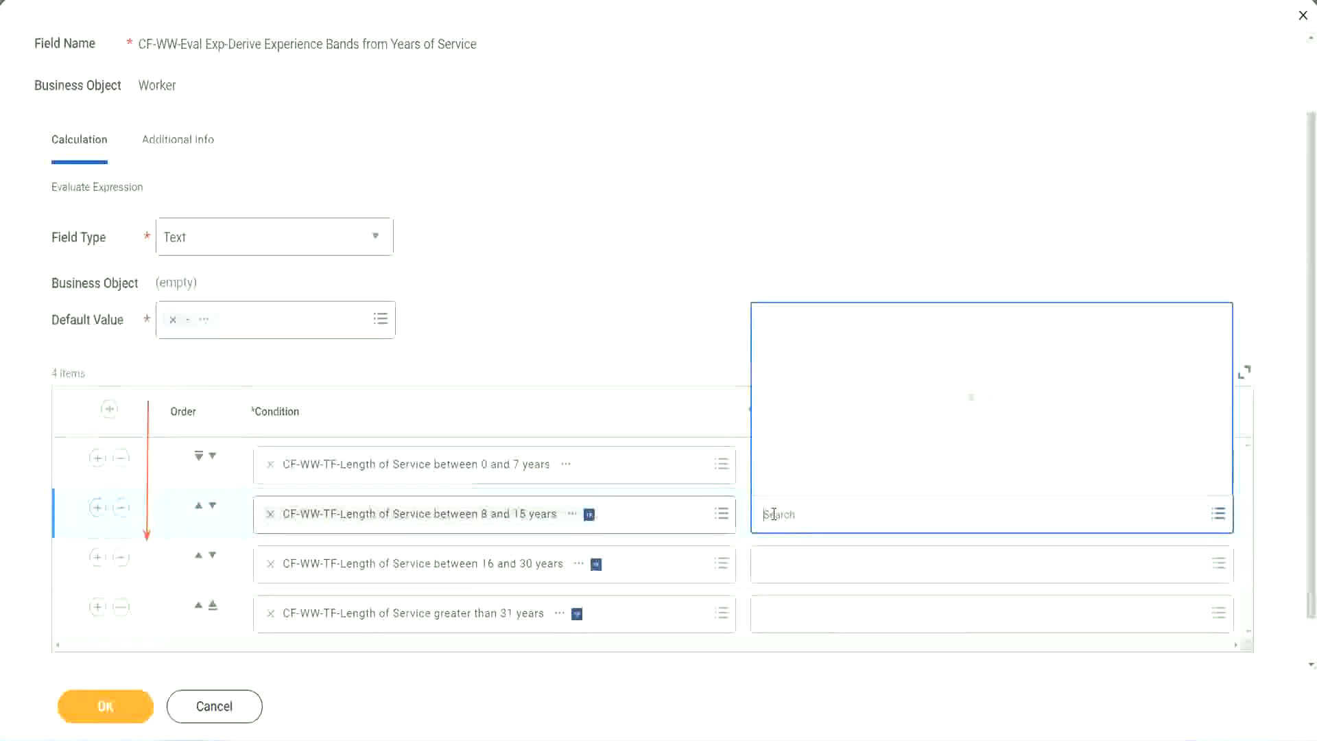
pyautogui.click(817, 481)
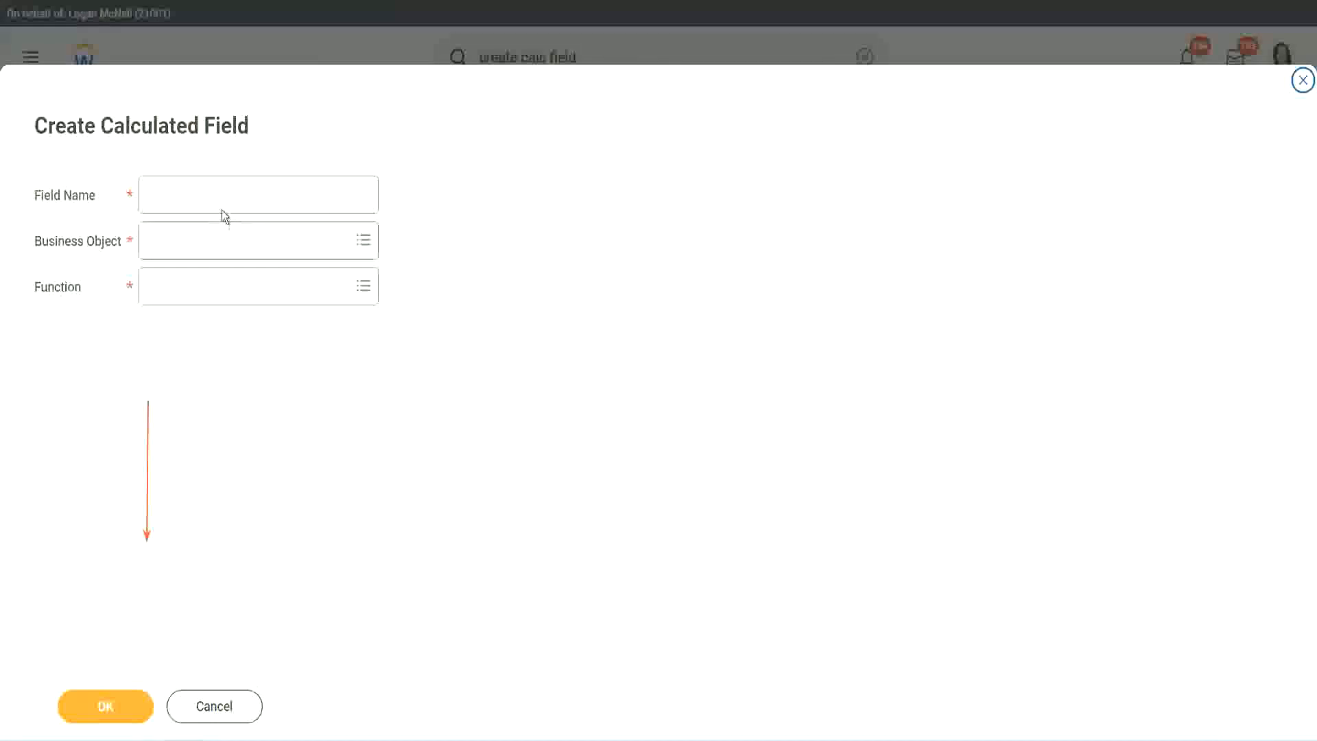
pyautogui.click(210, 195)
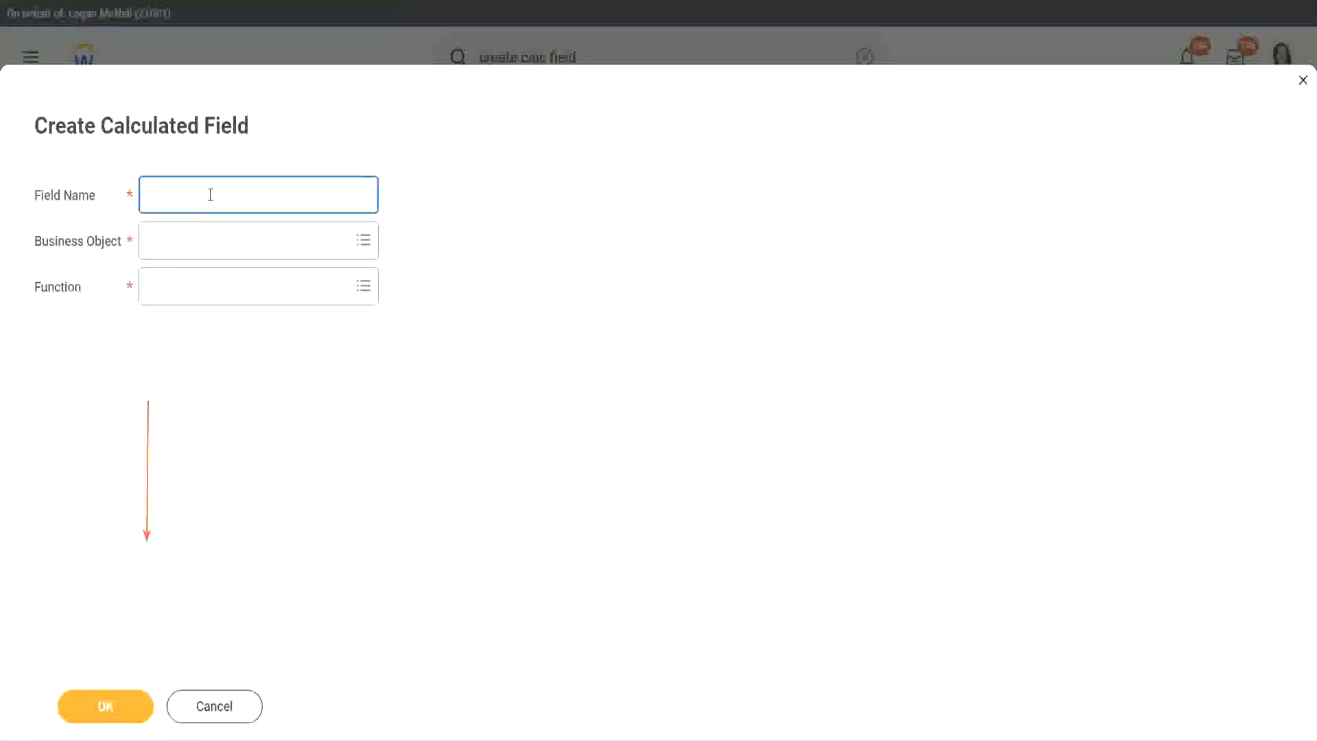
pyautogui.hotkey('ctrl', 'v')
pyautogui.doubleClick(253, 195)
pyautogui.write('Experienced')
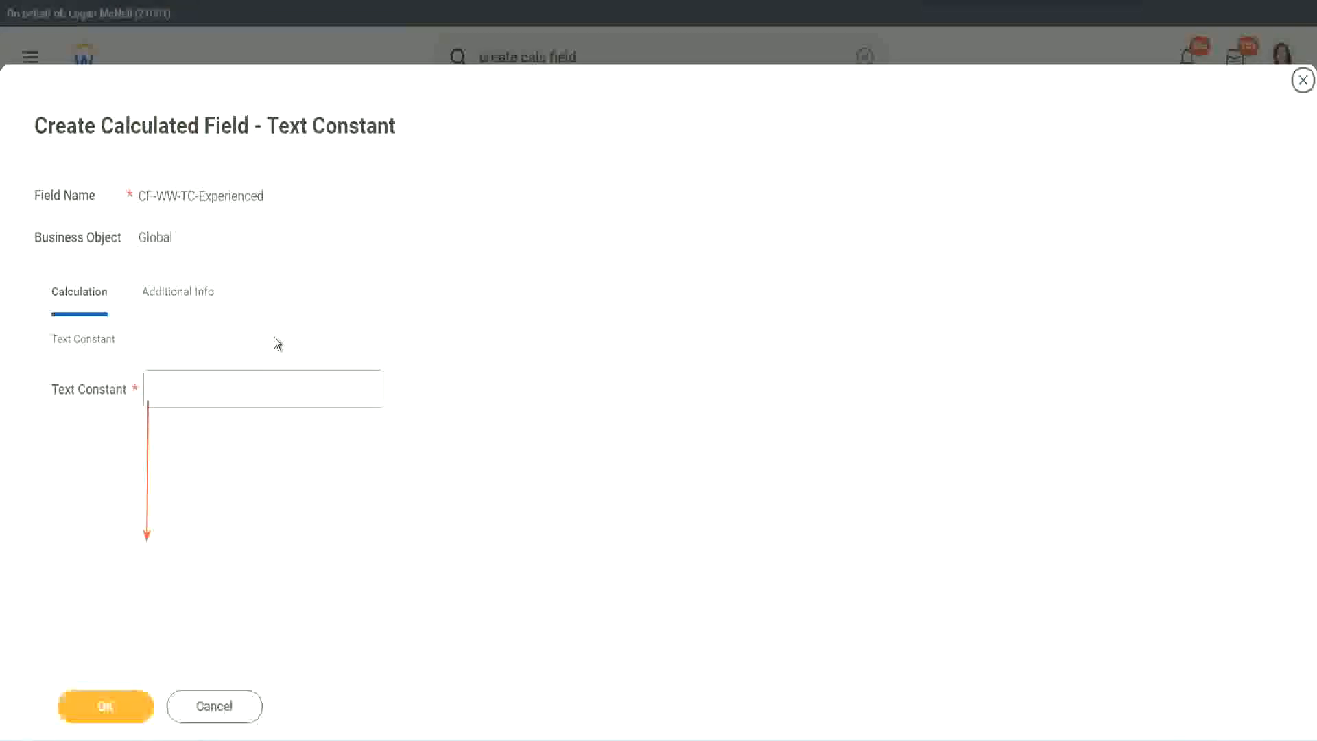
pyautogui.click(200, 389)
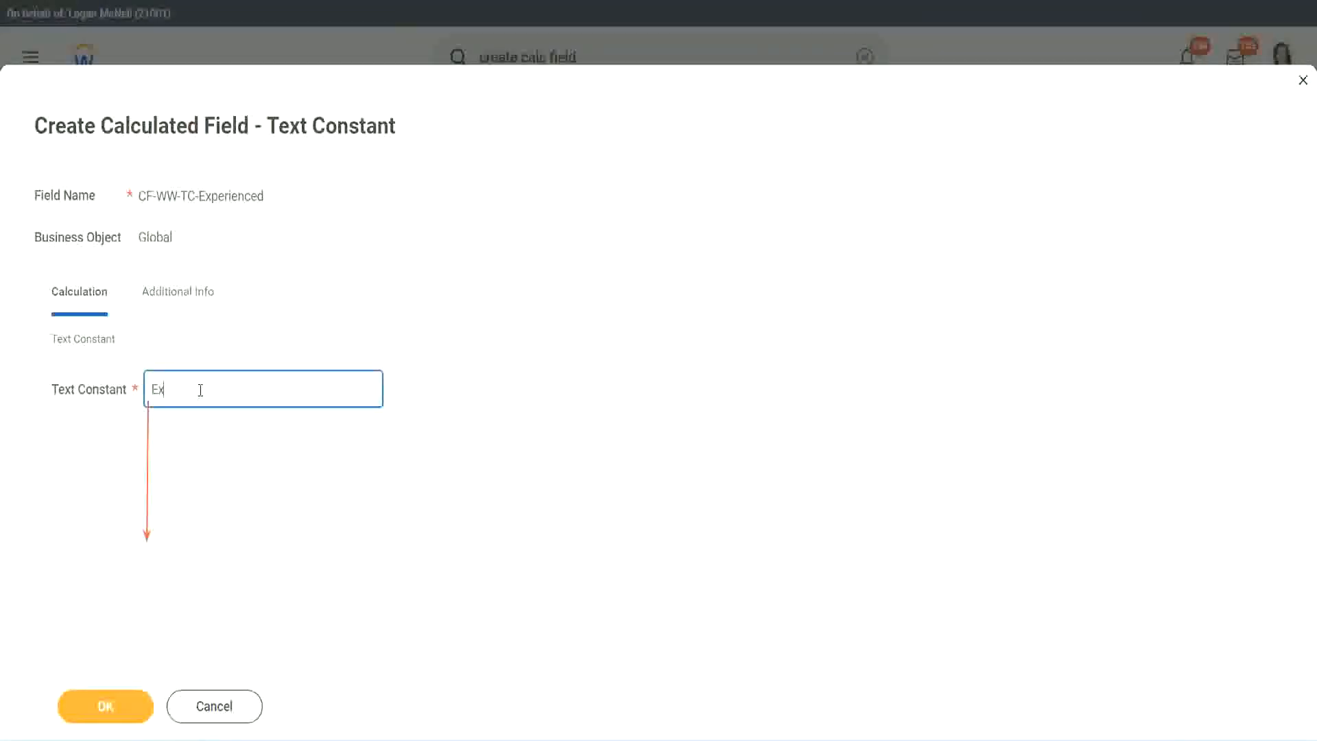
pyautogui.click(109, 702)
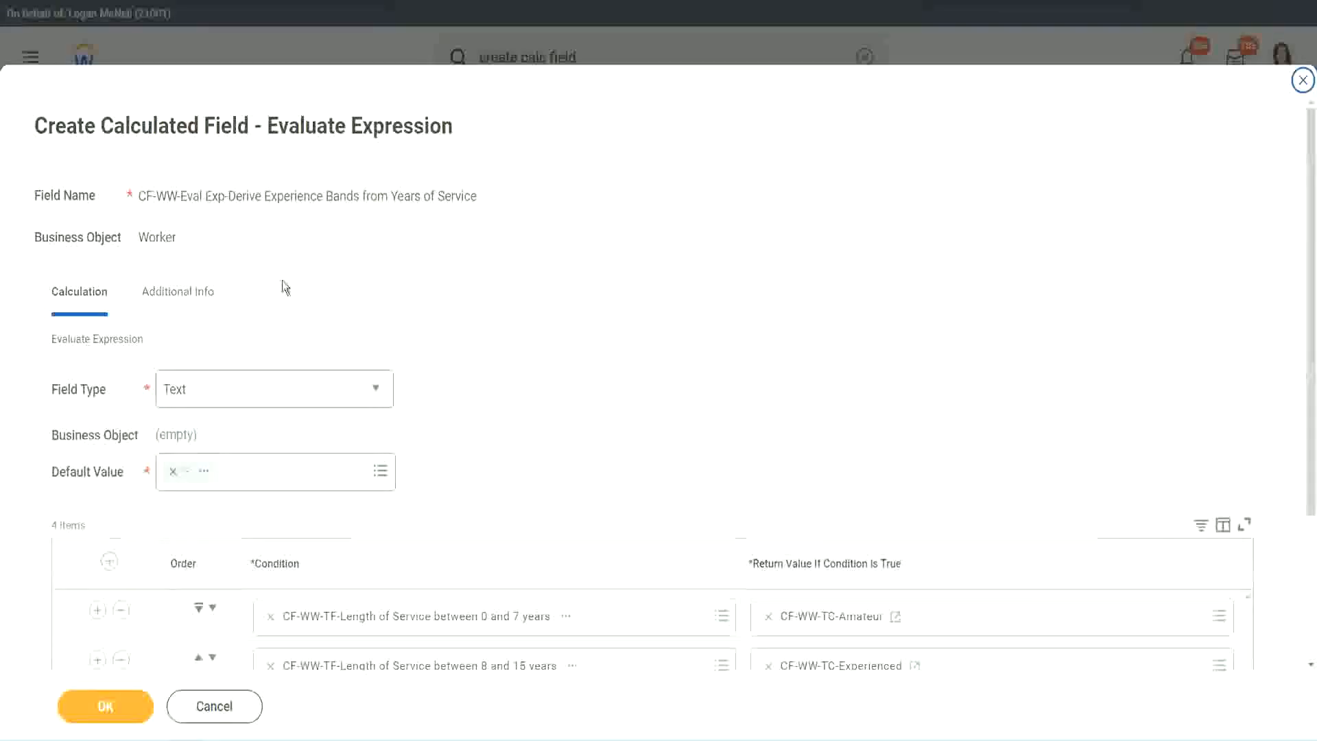
# Start a new calculated field for the third row's return value and paste CF-WW-TC-Amateur as its name.
pyautogui.scroll(-3, 607, 357)
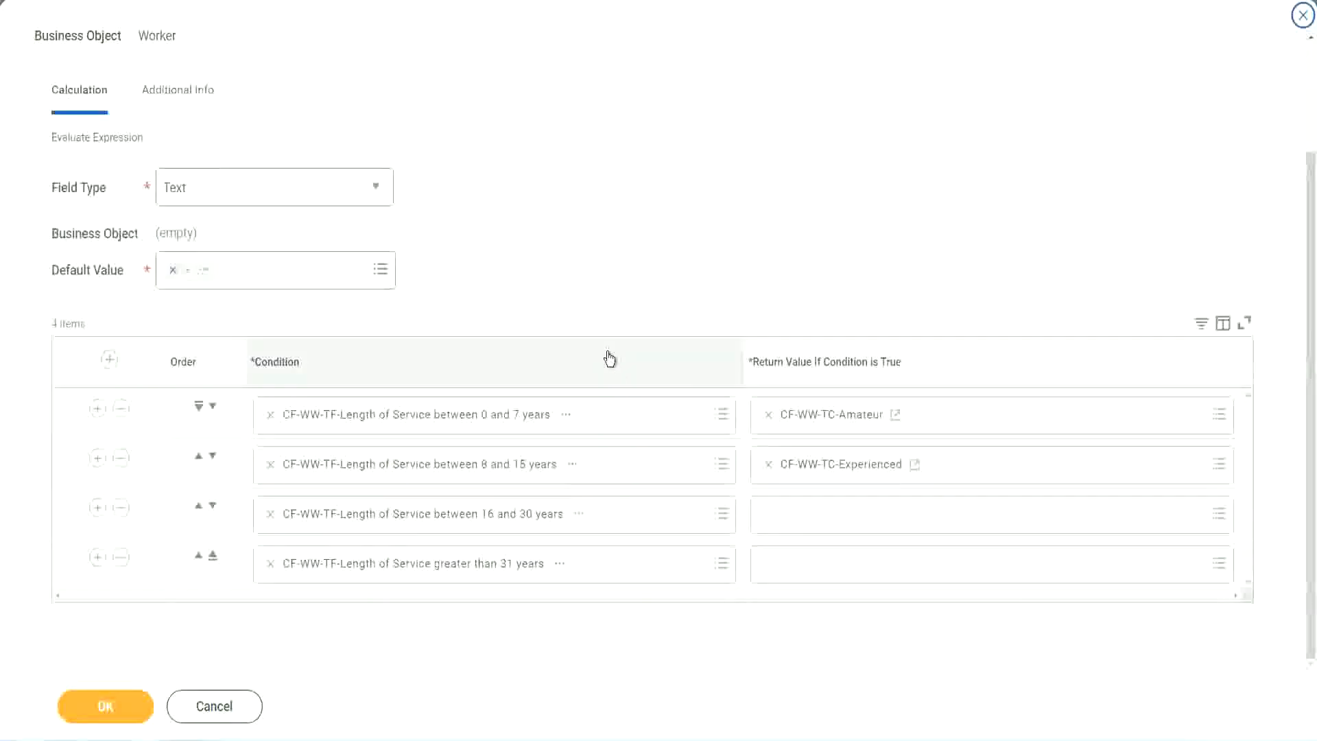
pyautogui.click(821, 521)
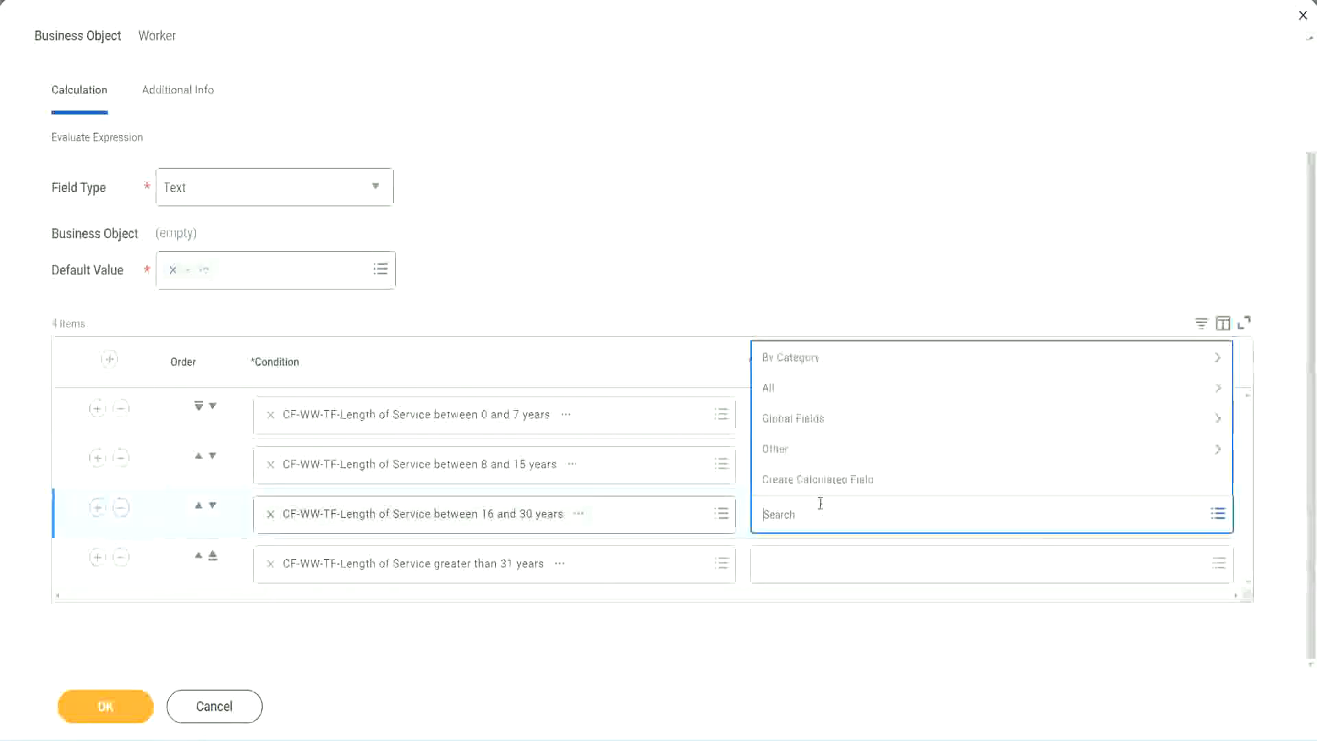
pyautogui.click(826, 480)
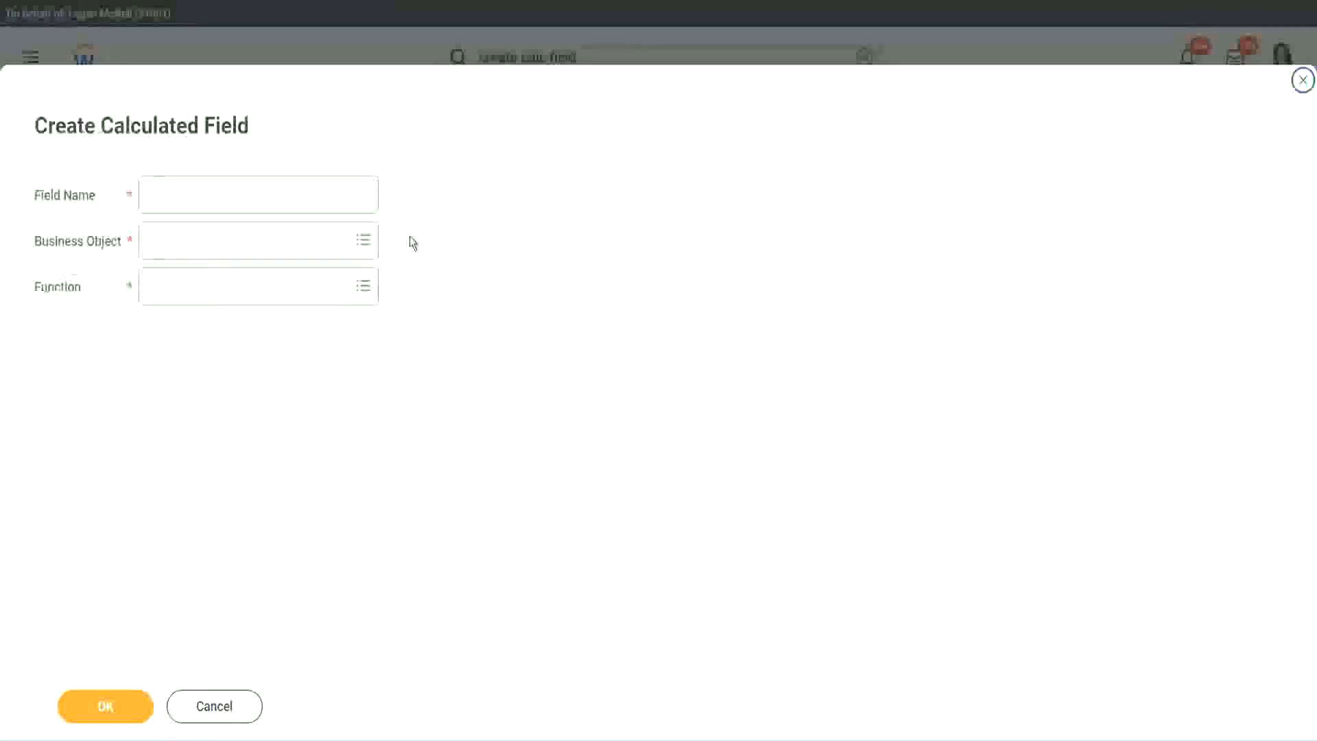
pyautogui.click(278, 194)
pyautogui.hotkey('ctrl', 'v')
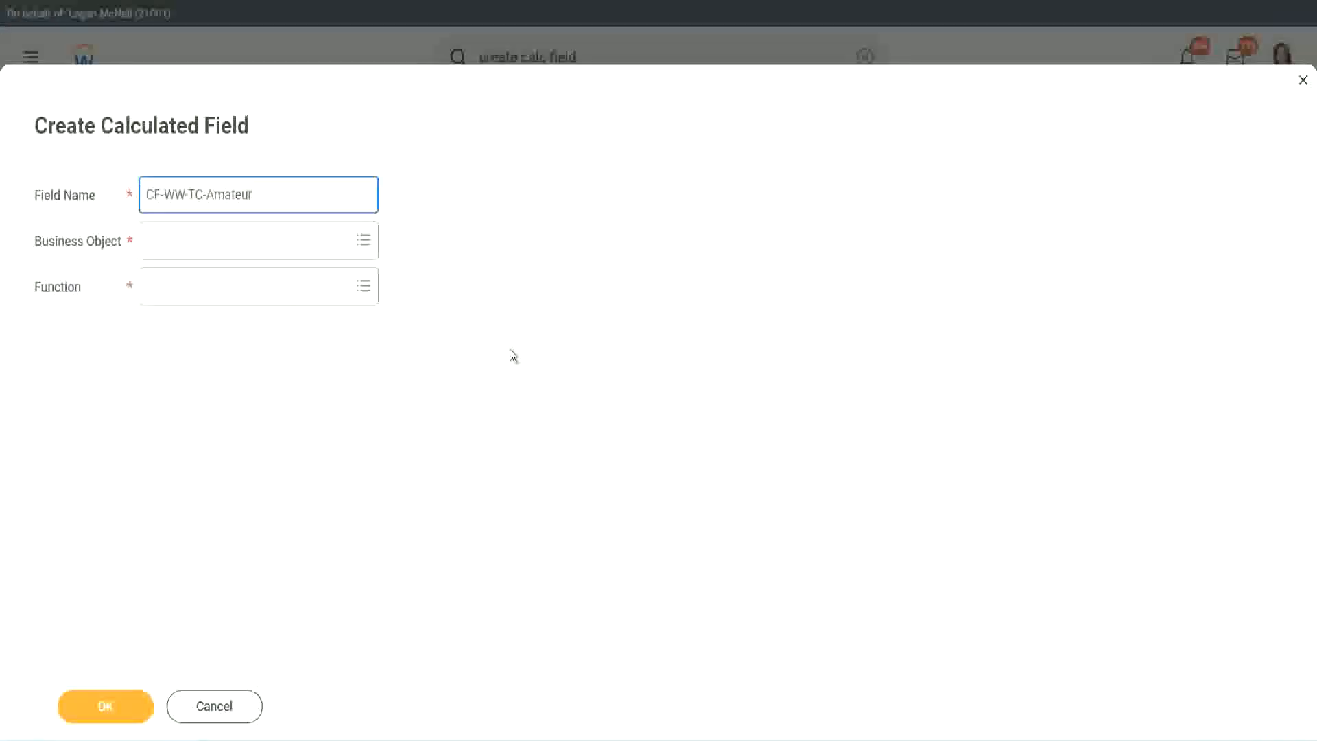
# Set the new field's business object to Global and change its name to CF-WW-TC-Senior.
pyautogui.click(151, 242)
pyautogui.write('global')
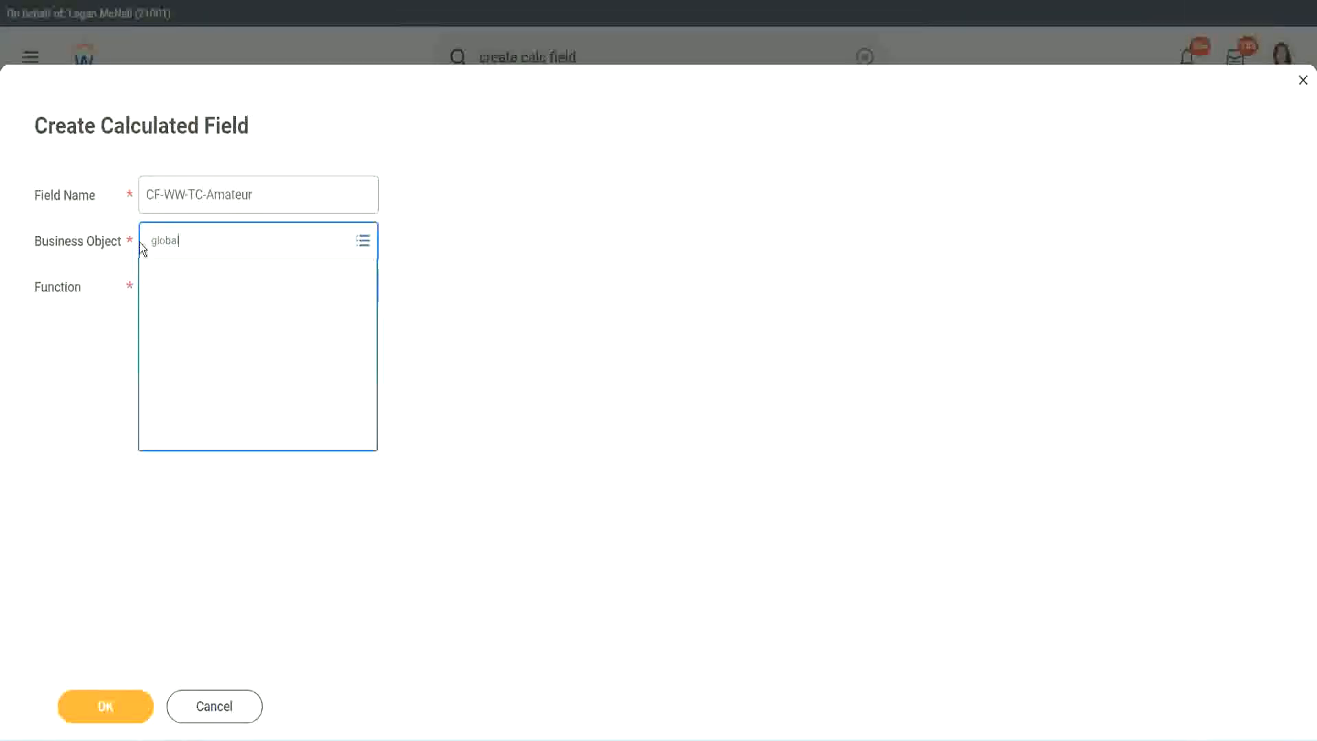
pyautogui.press('Return')
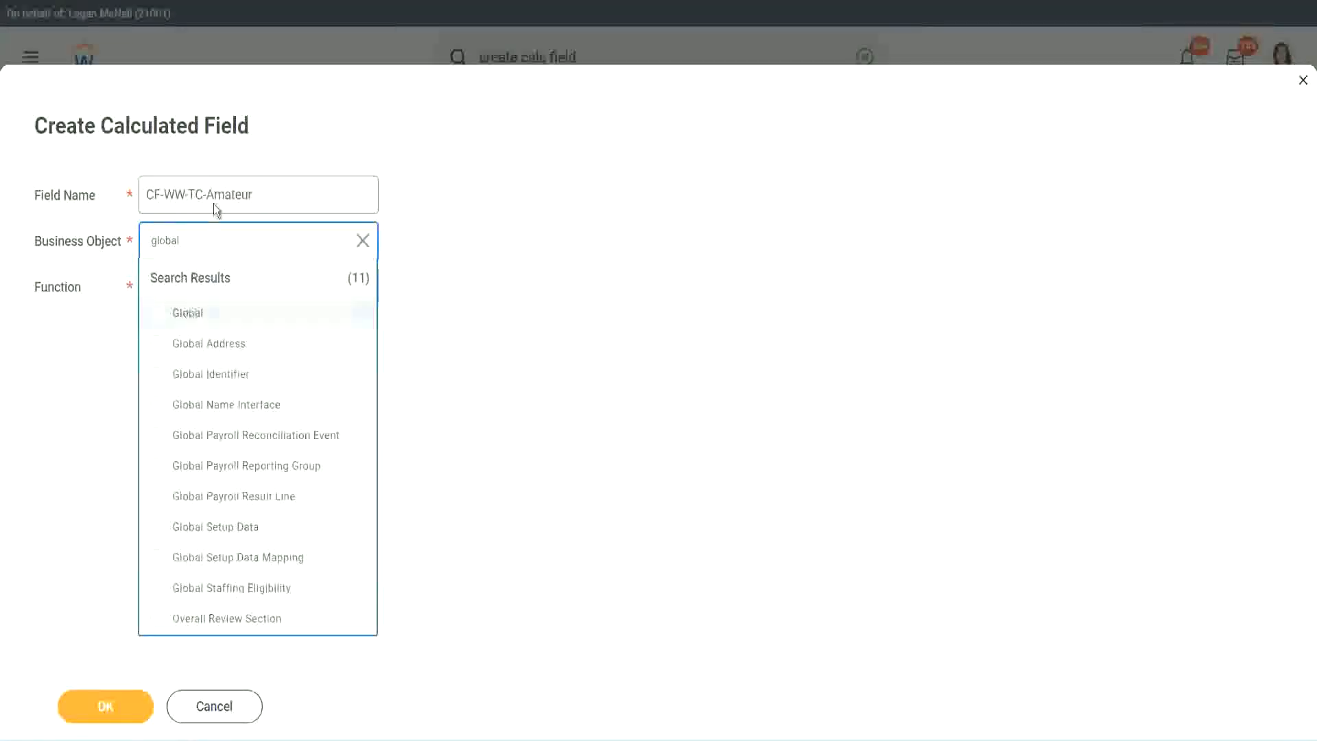
pyautogui.click(212, 204)
pyautogui.doubleClick(242, 192)
pyautogui.write('S')
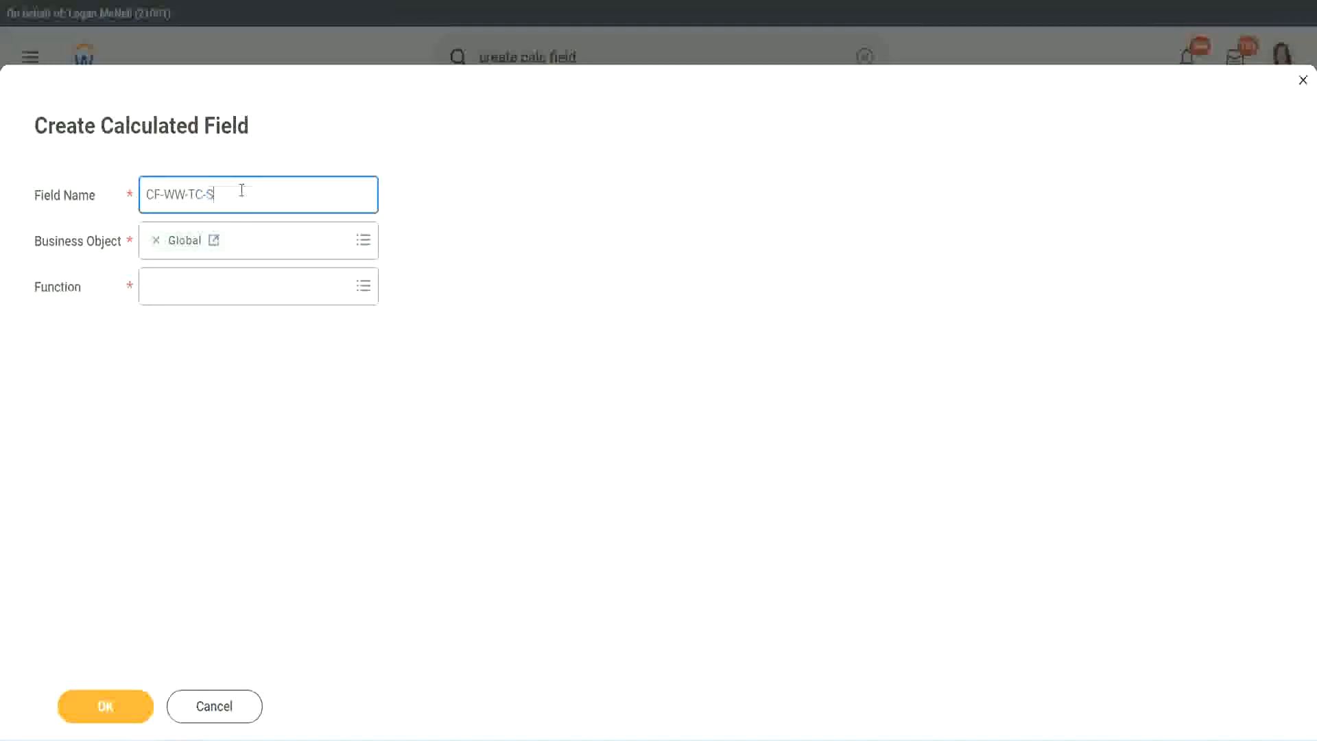
pyautogui.write('enior')
# Choose Text Constant as the function of CF-WW-TC-Senior and continue to its definition.
pyautogui.click(211, 299)
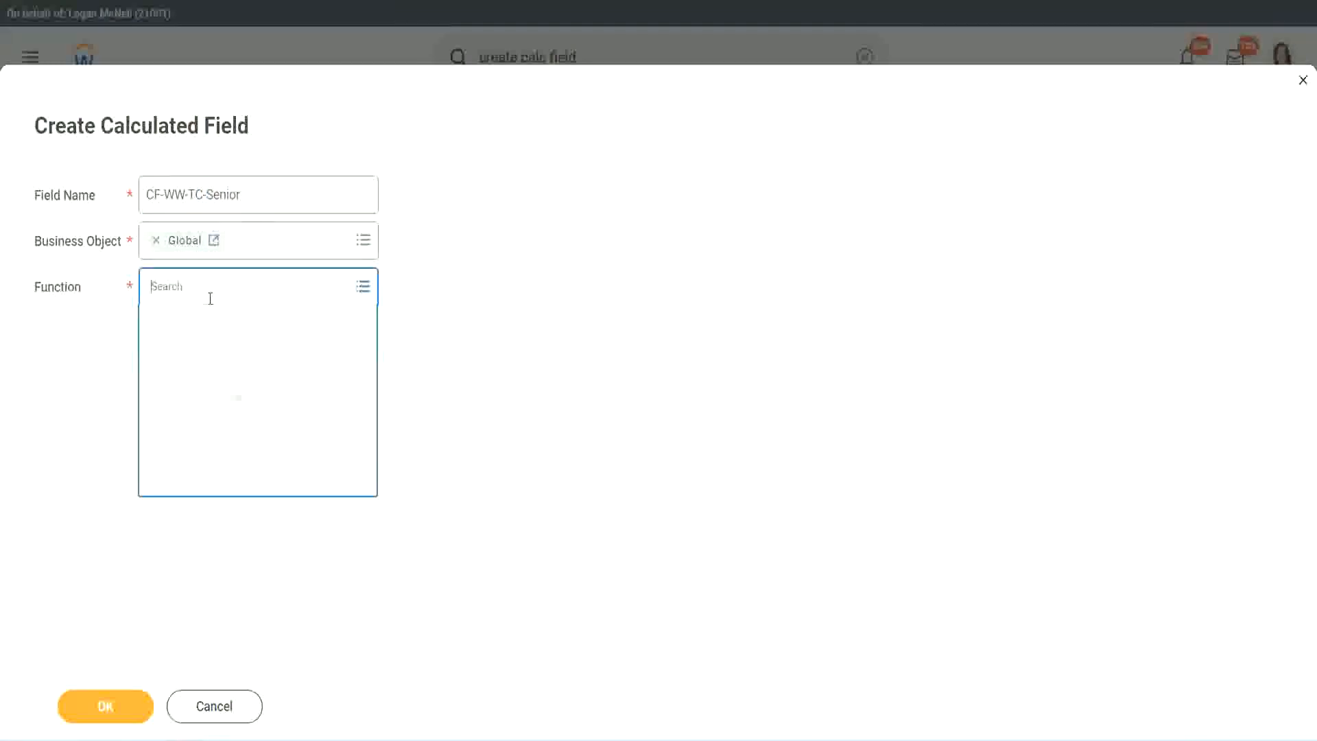
pyautogui.write('tc')
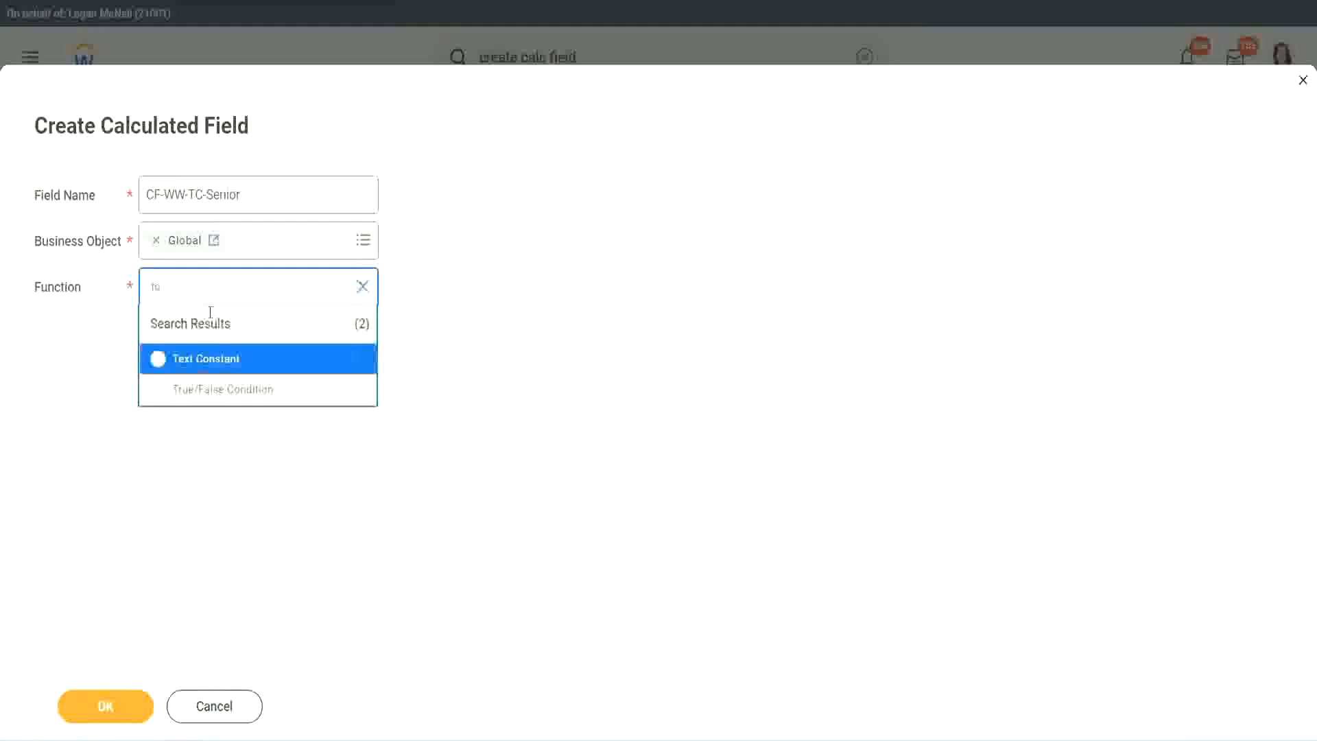
pyautogui.click(203, 358)
pyautogui.click(117, 711)
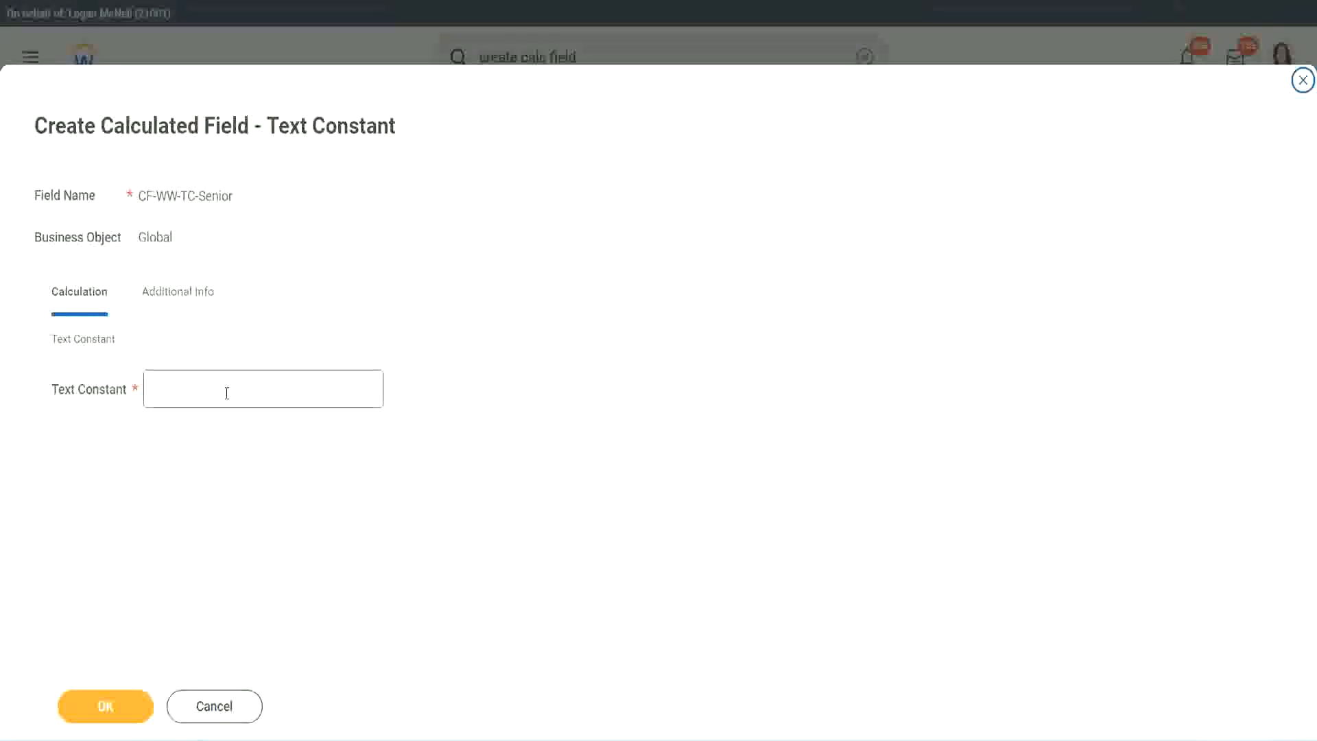
# Set the text constant value to Senior and save the field as the third row's return value.
pyautogui.click(222, 384)
pyautogui.write('Senior')
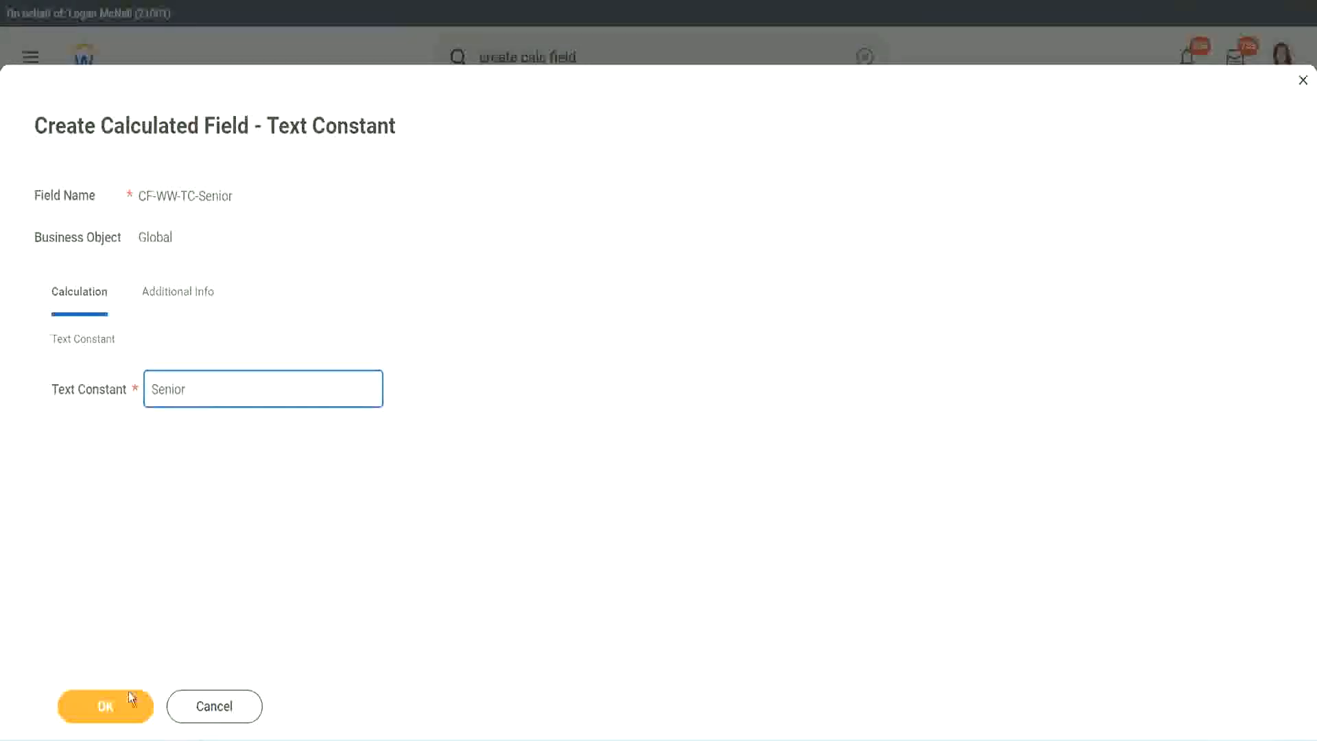
pyautogui.click(129, 694)
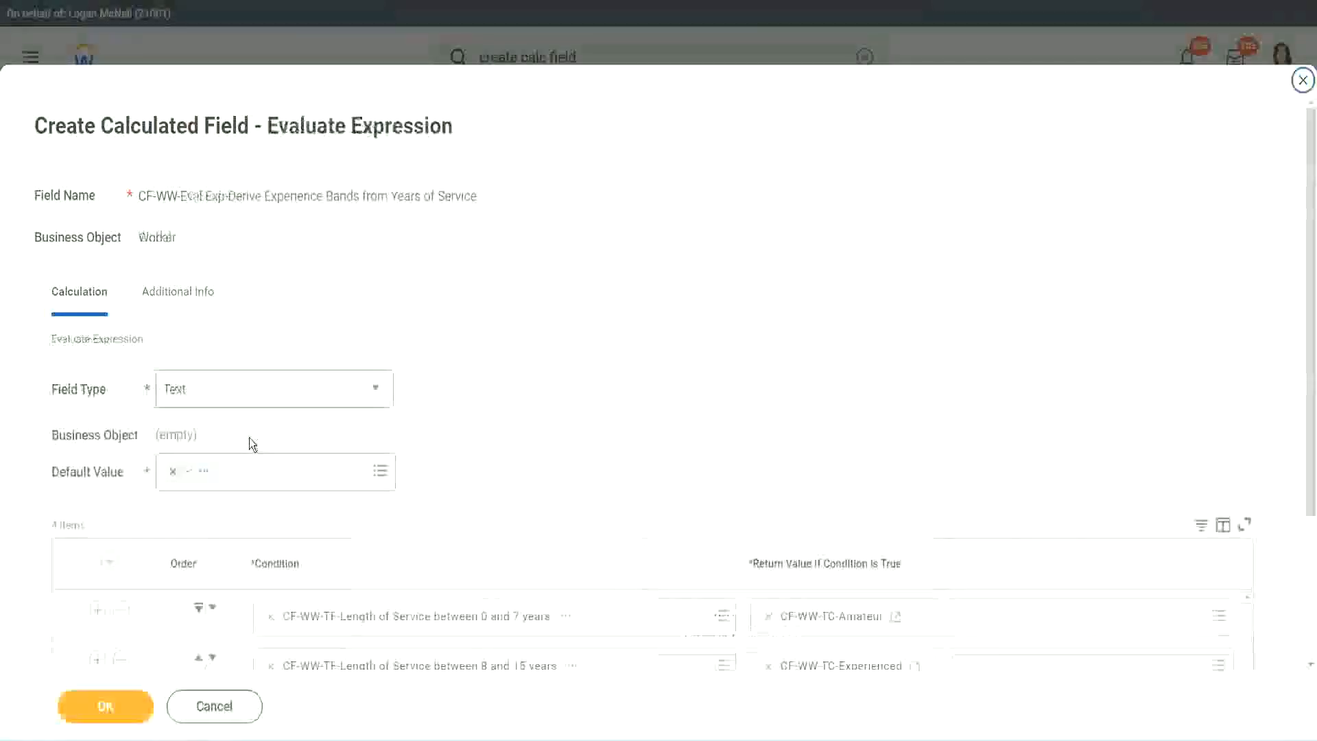
# Copy the name CF-WW-TC-Senior, start a new calculated field for the fourth row's return value, and paste it as the field name.
pyautogui.scroll(-3, 952, 493)
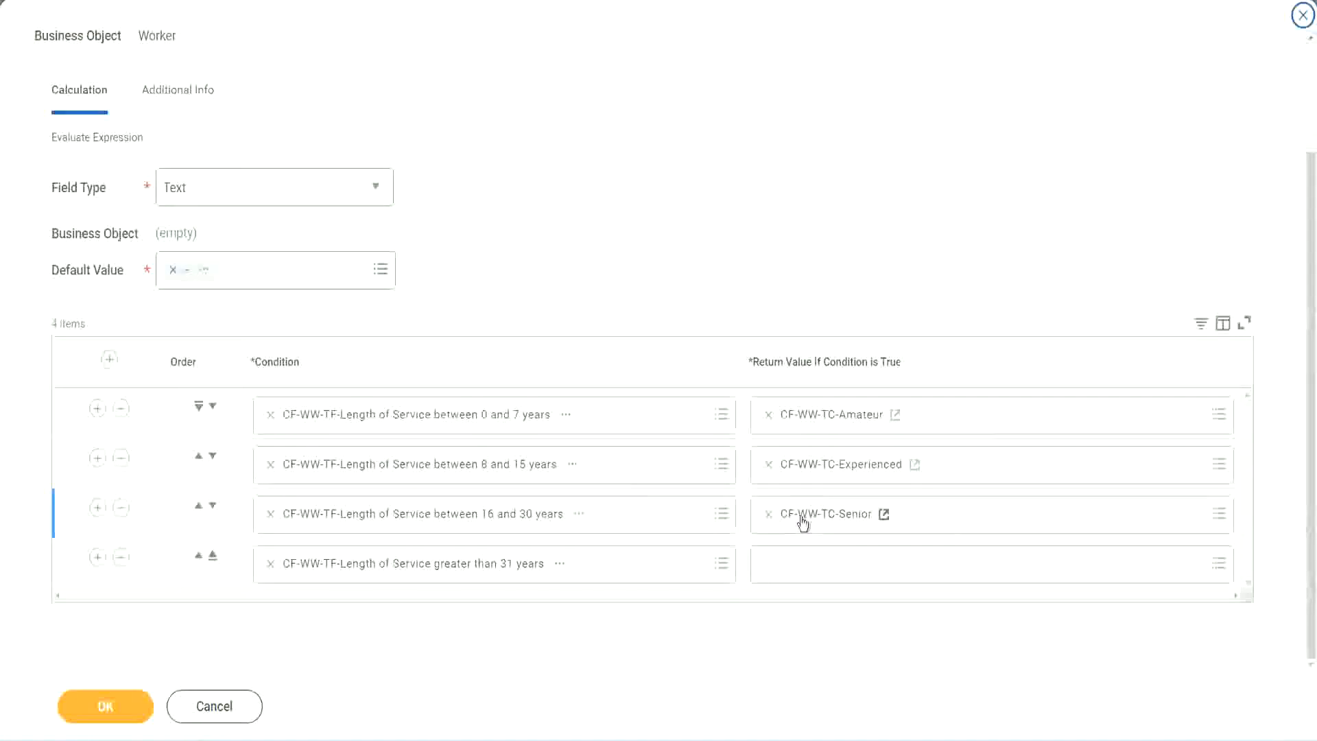
pyautogui.rightClick(801, 517)
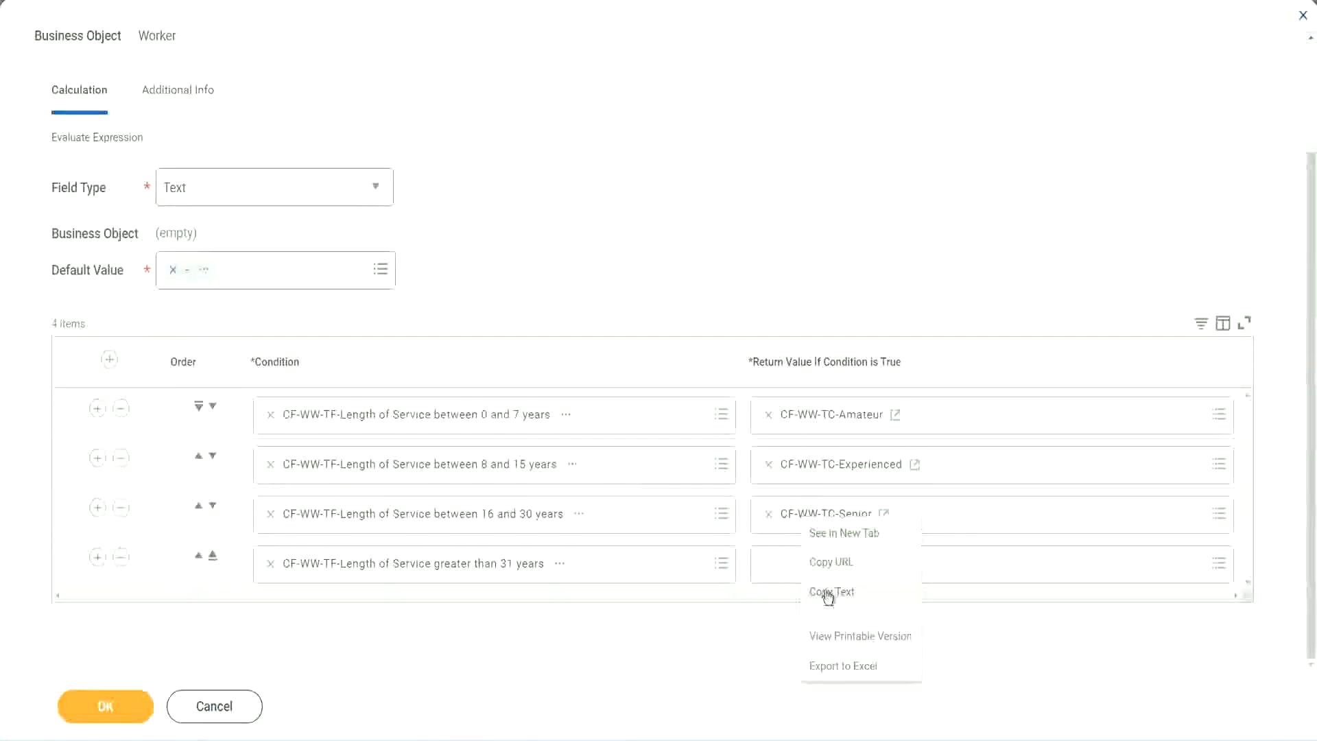
pyautogui.click(827, 588)
pyautogui.click(802, 573)
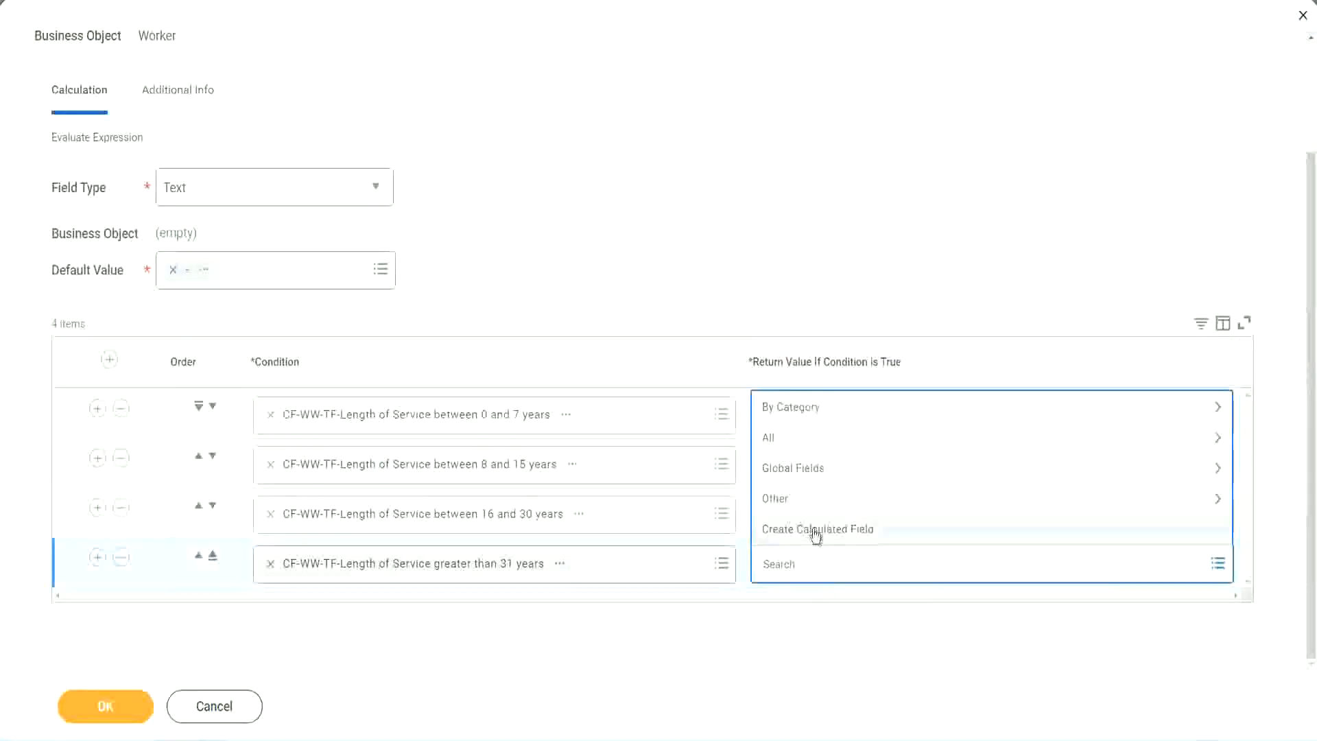
pyautogui.click(815, 534)
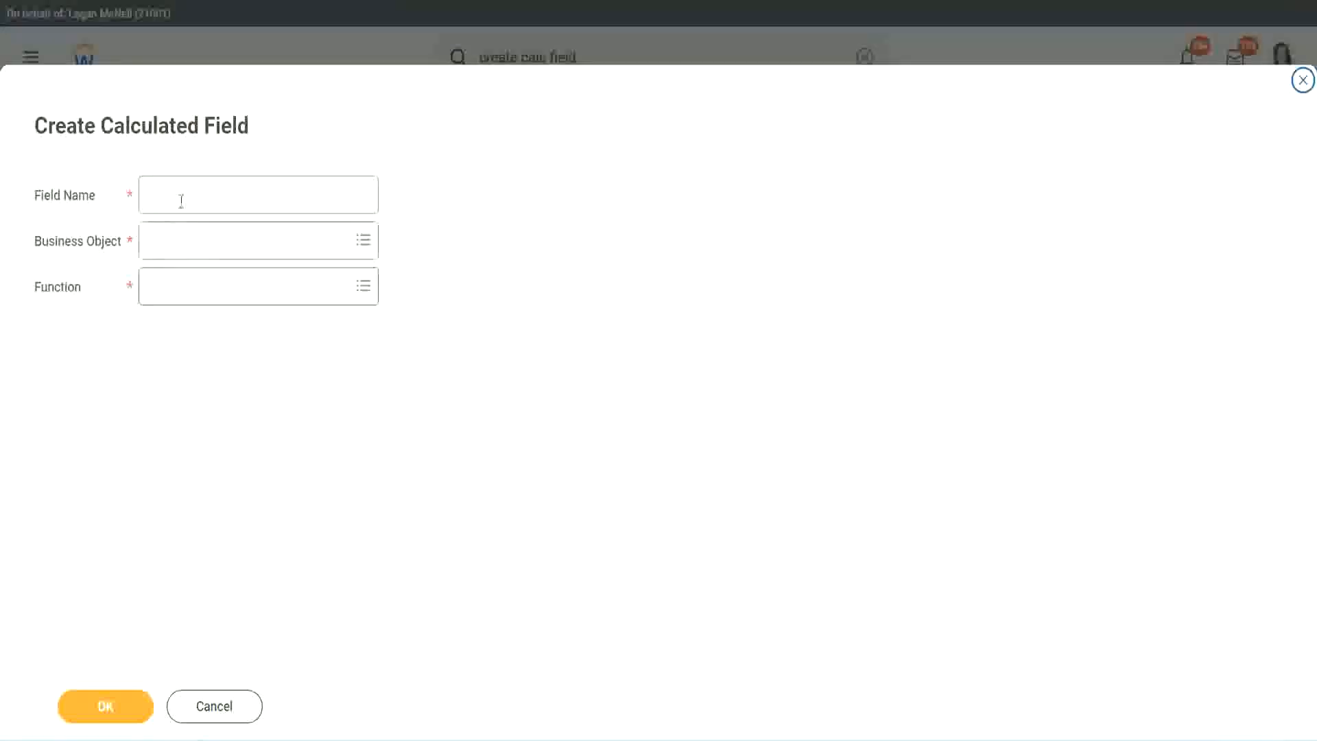
pyautogui.click(181, 201)
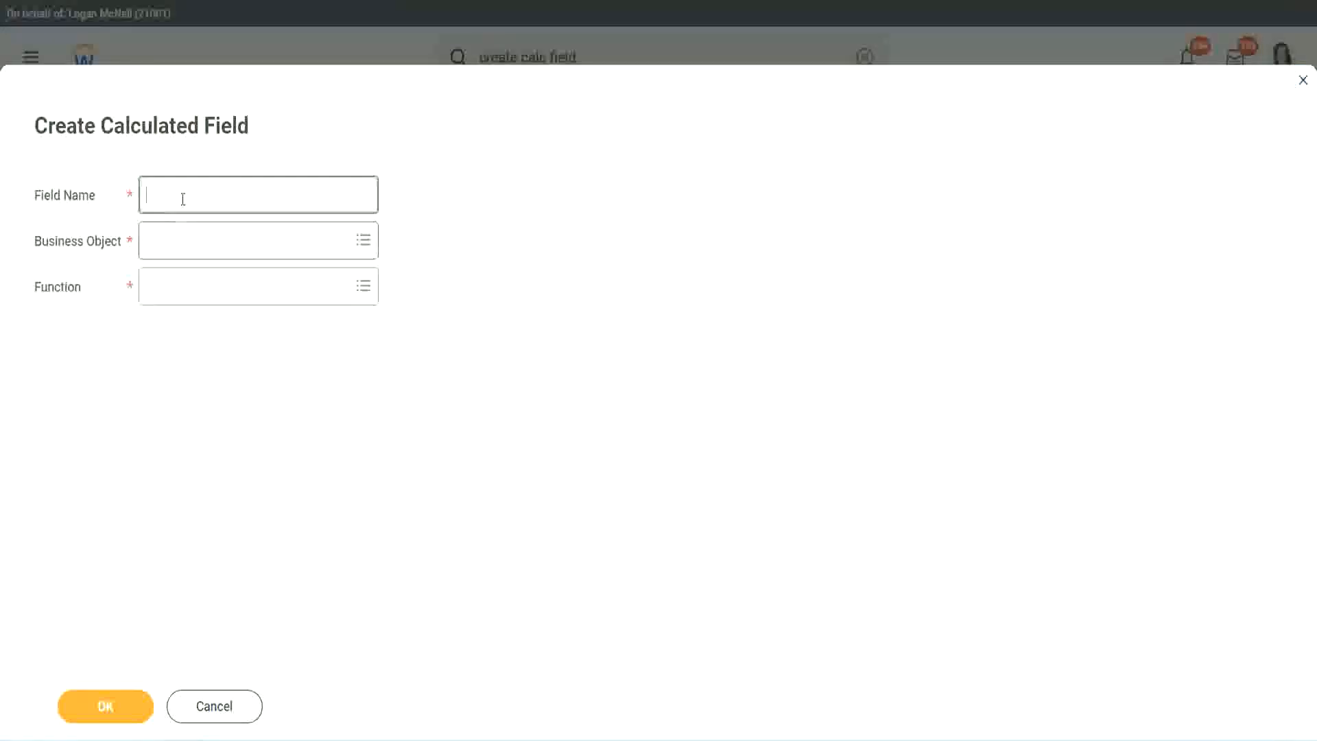
pyautogui.hotkey('ctrl', 'v')
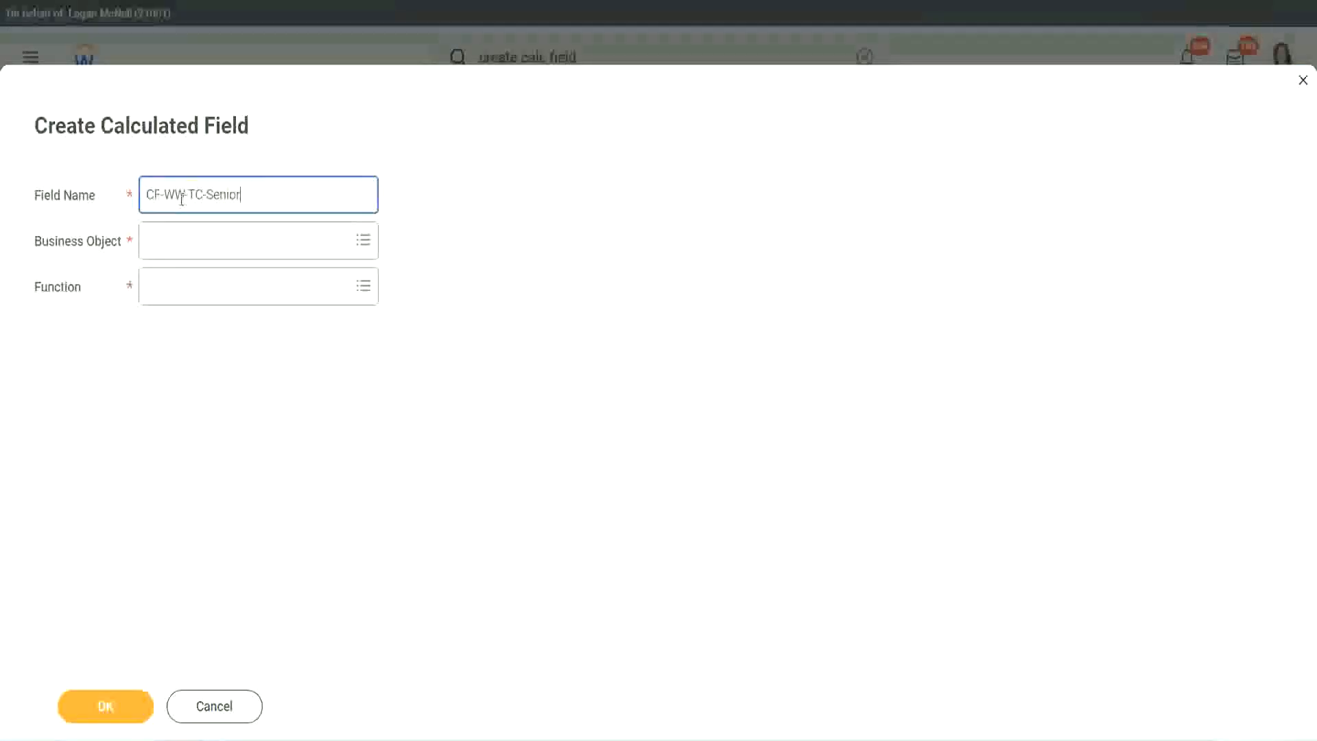
# Change the new field's name to CF-WW-TC-Legend and set its business object to Global.
pyautogui.doubleClick(223, 194)
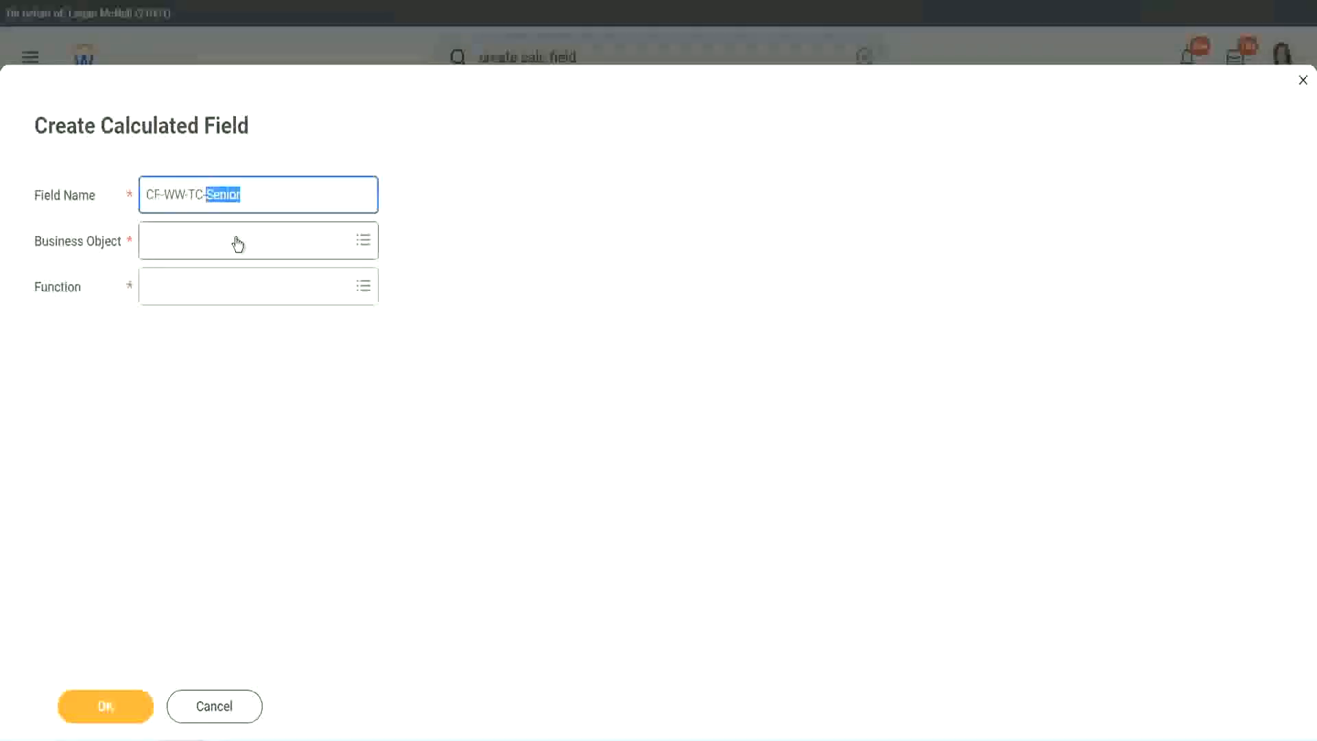
pyautogui.write('Legend')
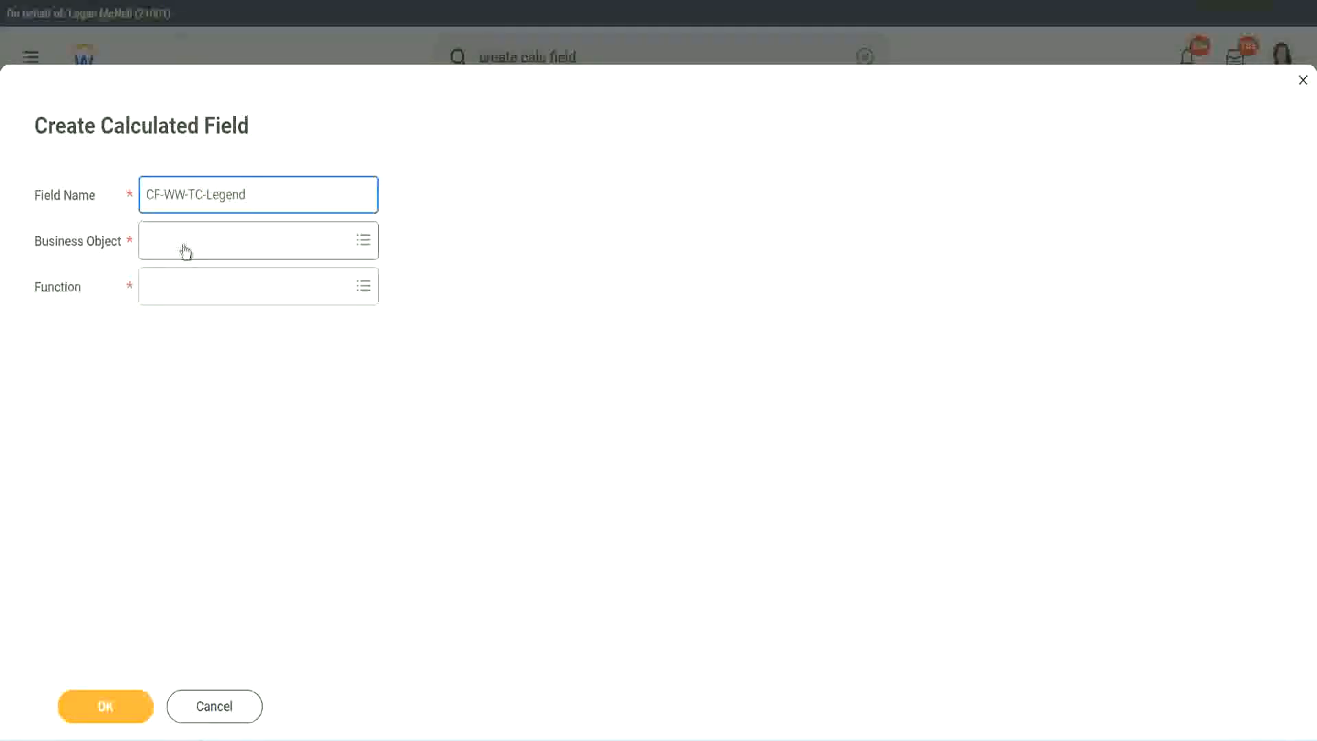
pyautogui.click(185, 248)
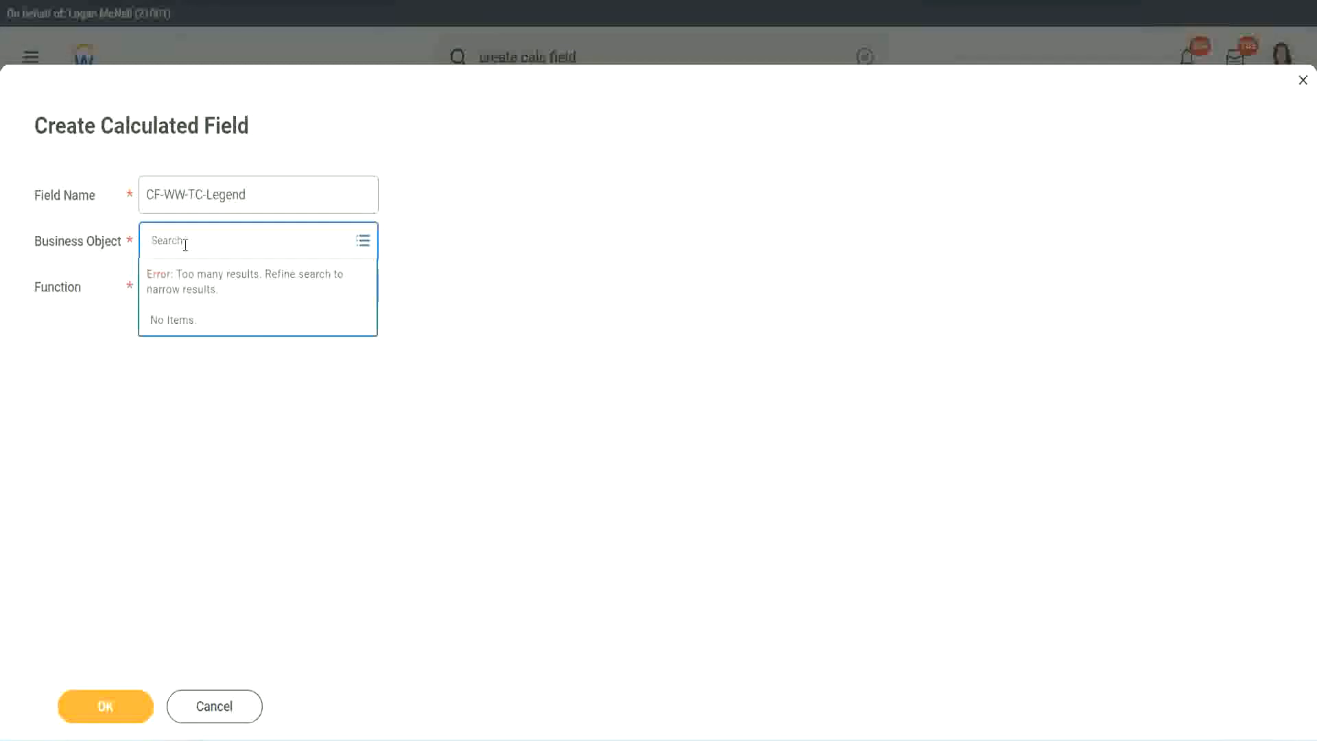
pyautogui.write('Sk')
pyautogui.write('obal')
pyautogui.press('Return')
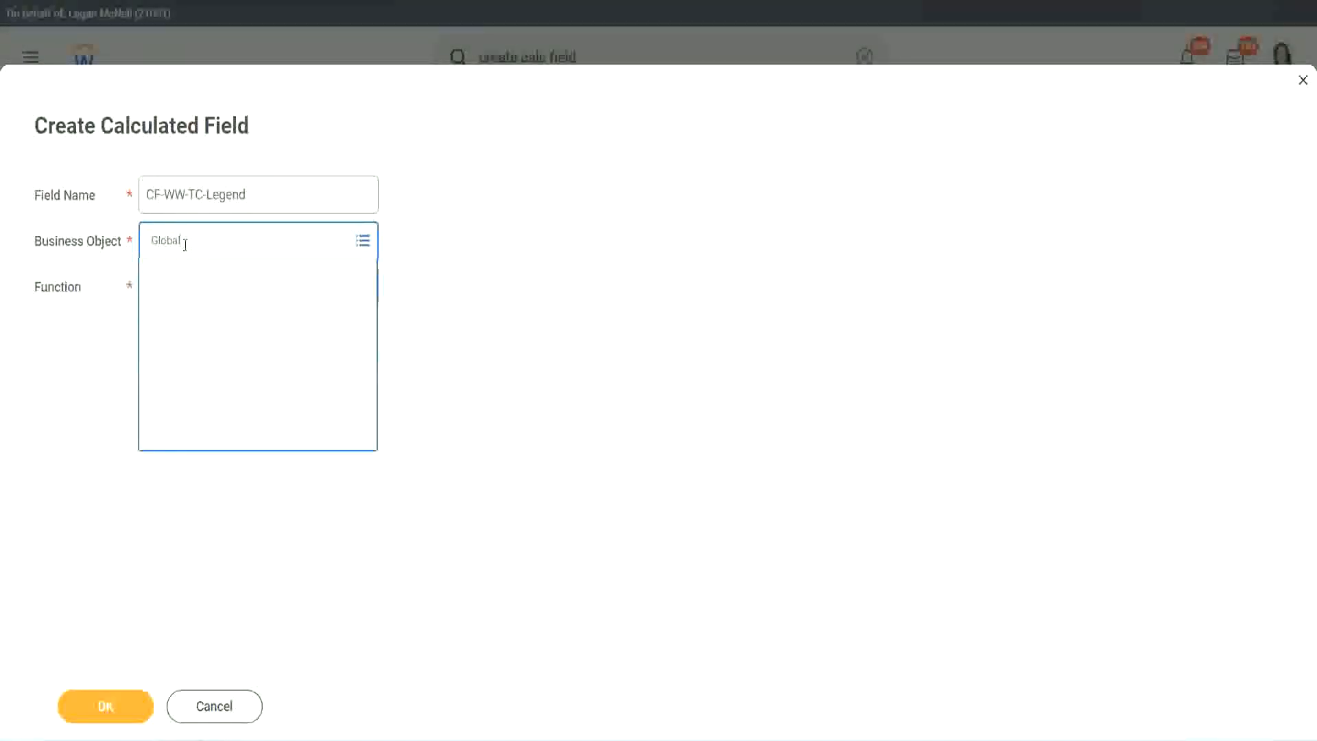
pyautogui.click(198, 316)
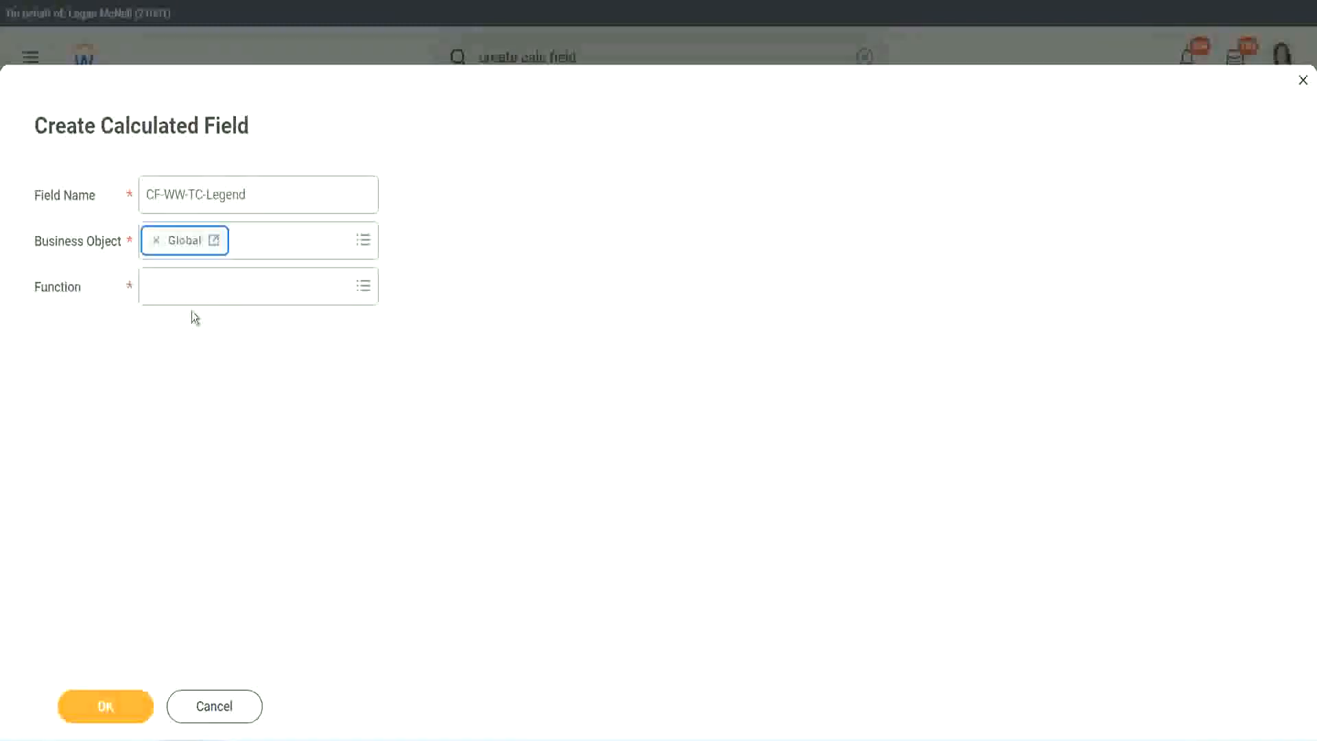
# Make CF-WW-TC-Legend a Text Constant with the value Legend and save it as the fourth row's return value.
pyautogui.click(191, 286)
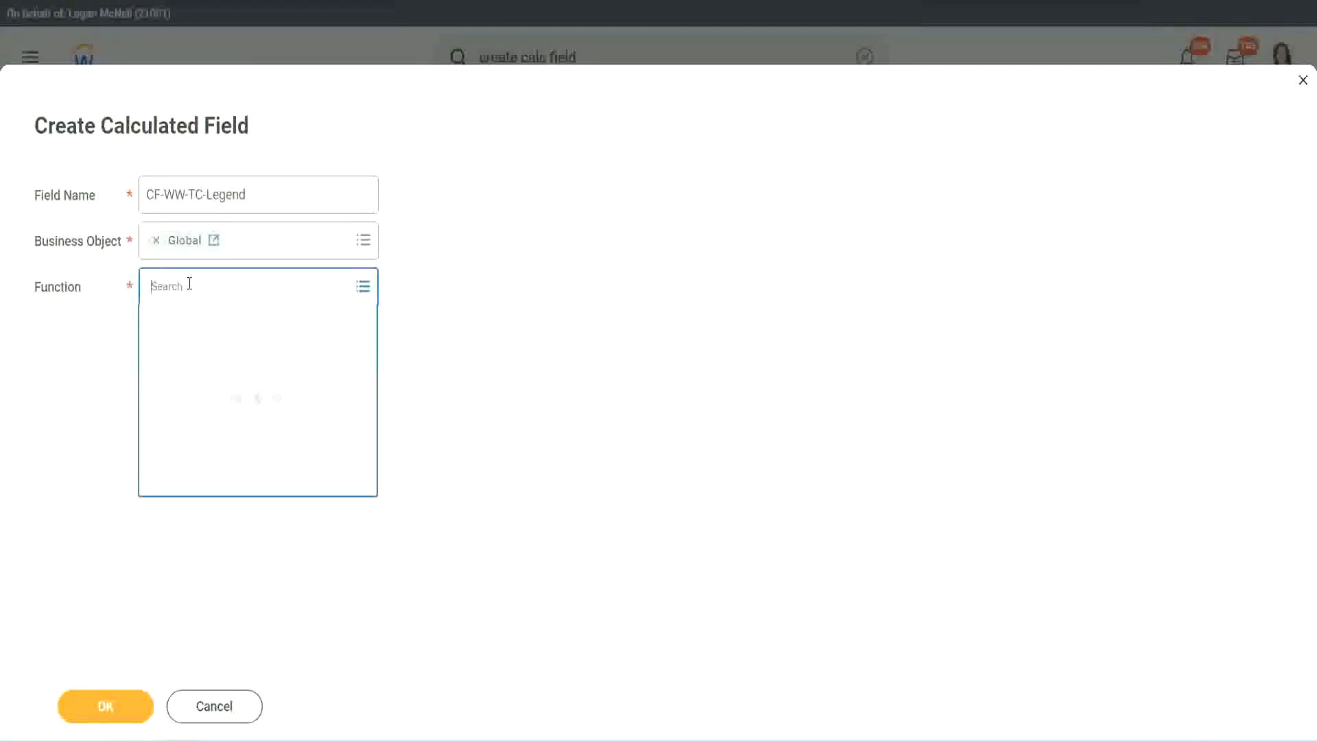
pyautogui.write('tc')
pyautogui.press('Return')
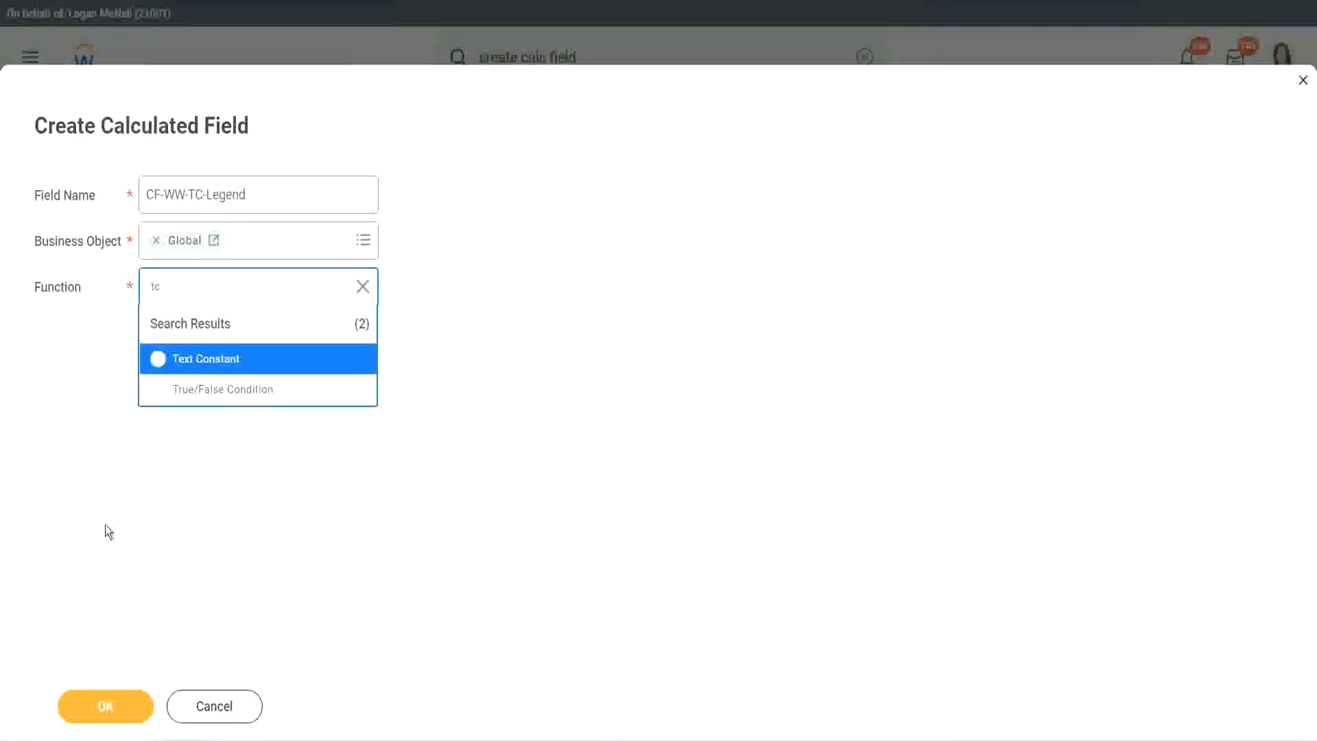
pyautogui.click(247, 359)
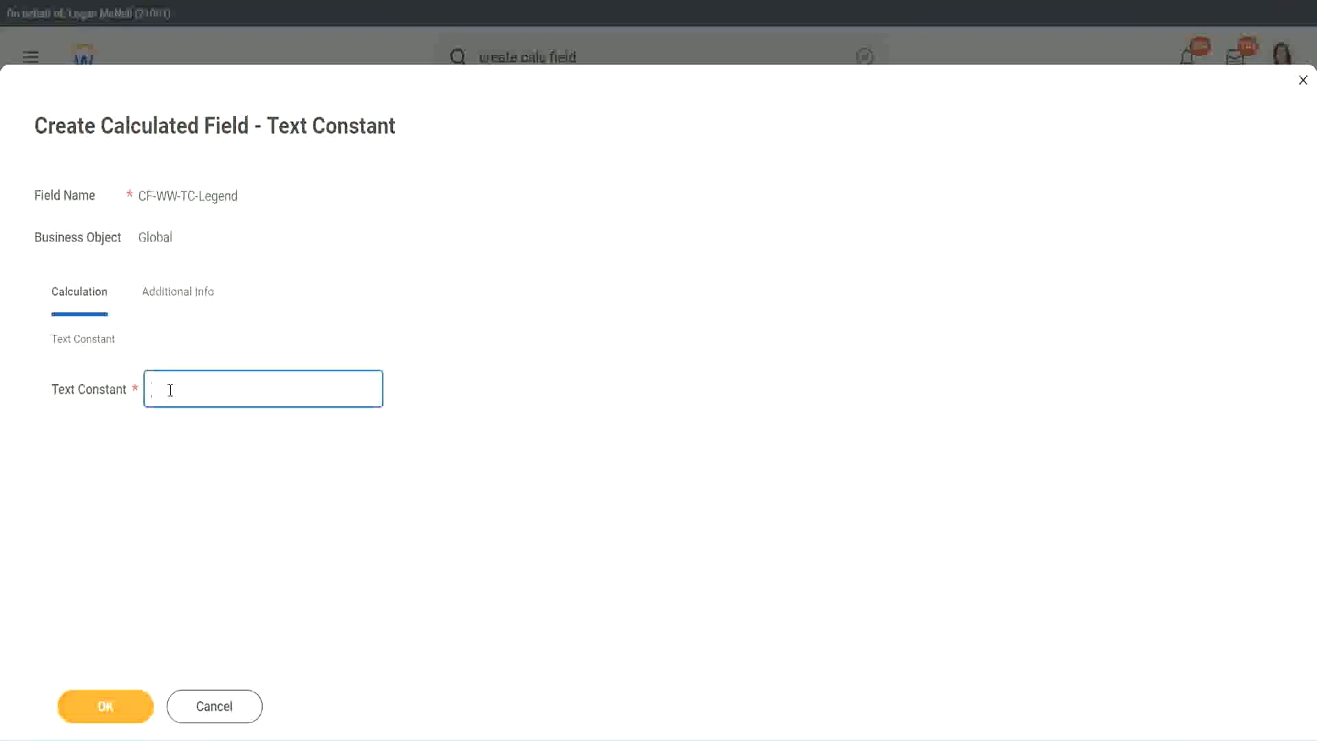
pyautogui.write('Legend')
pyautogui.click(106, 706)
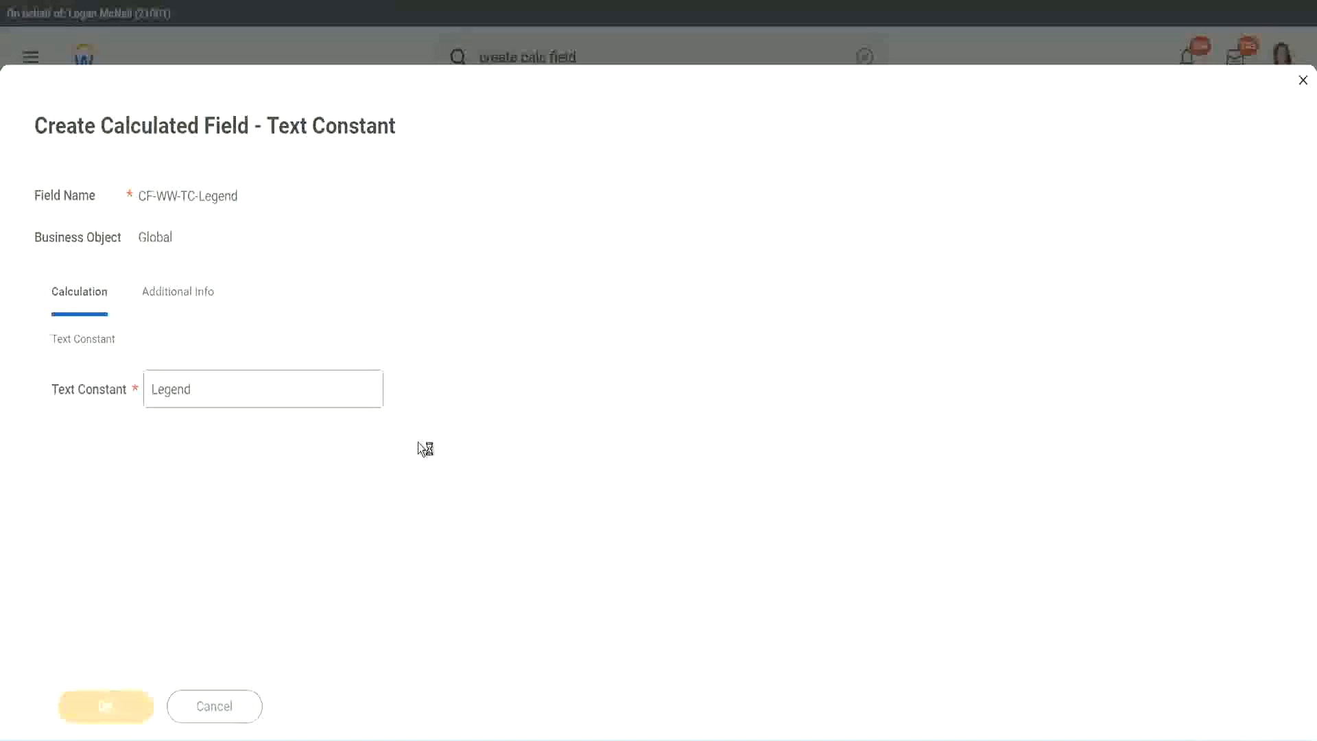
# Review the field's conditions and return values, and save the Evaluate Expression calculated field.
pyautogui.scroll(-3, 697, 367)
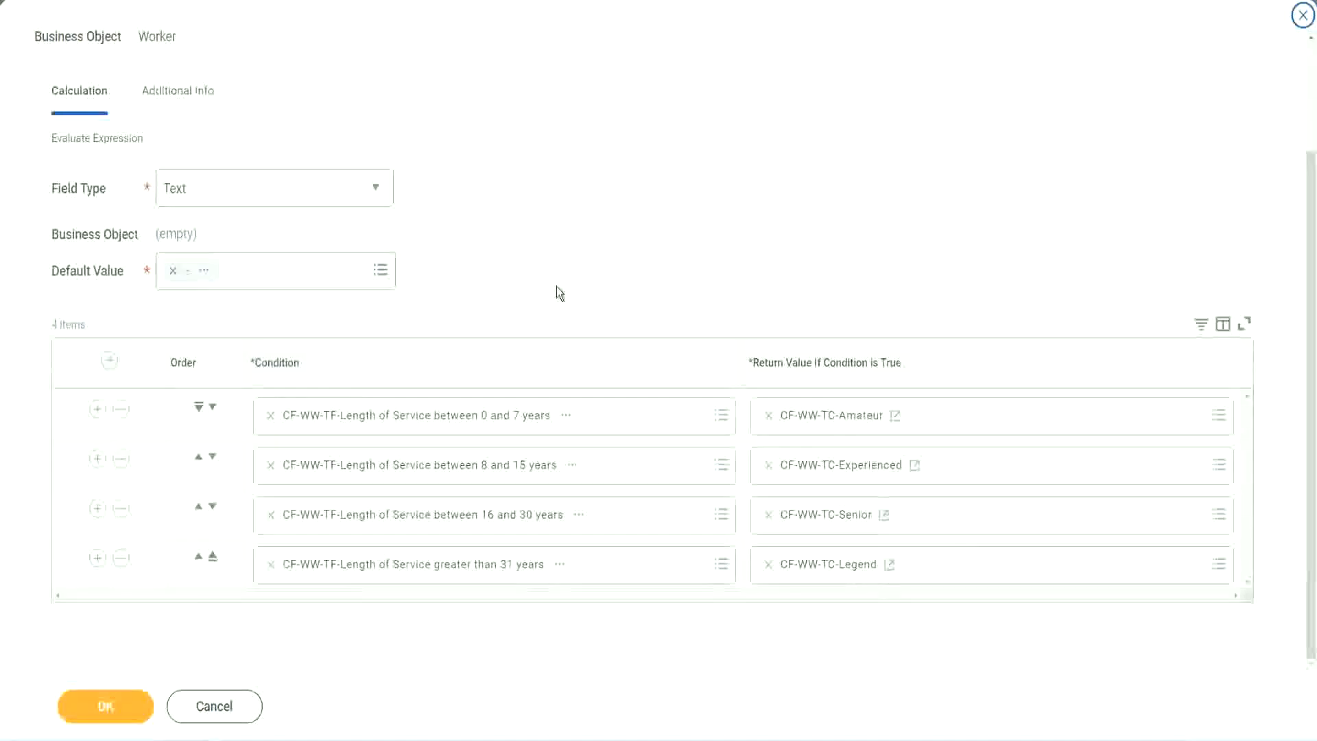
pyautogui.scroll(1, 557, 275)
pyautogui.scroll(1, 556, 275)
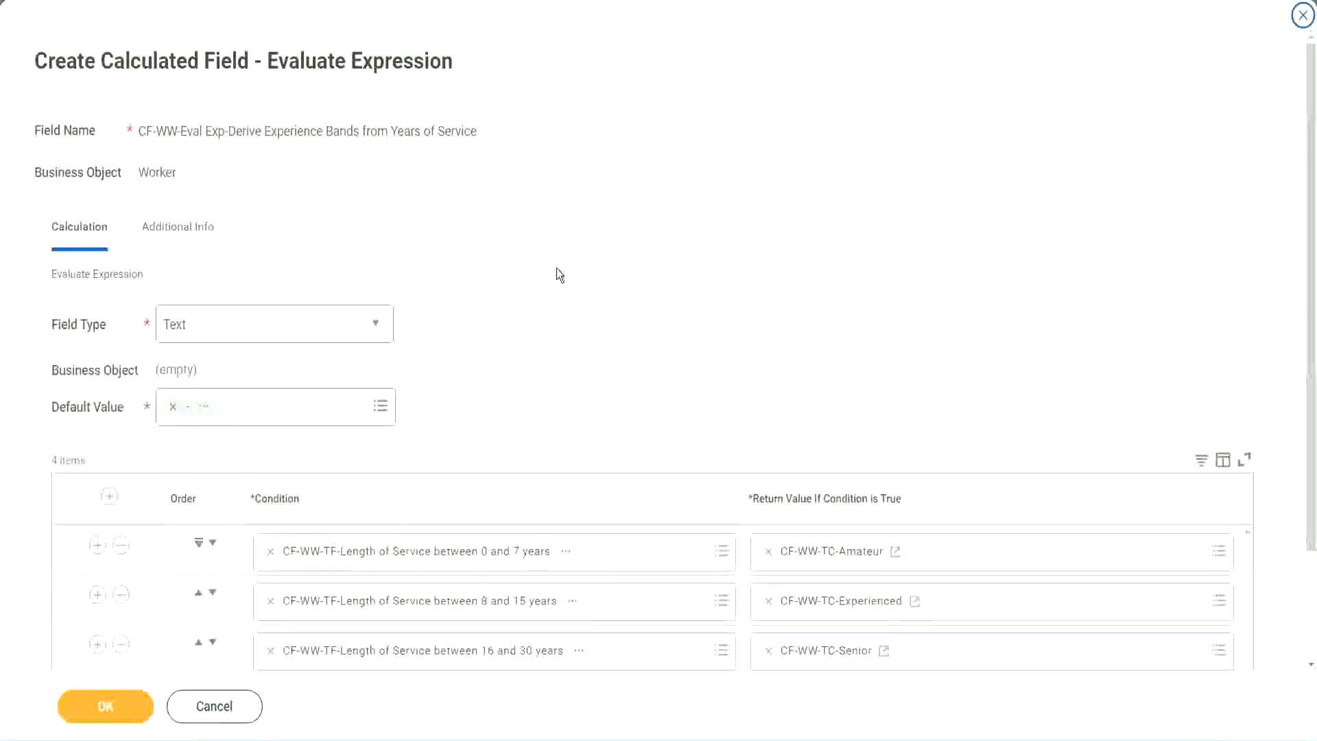
pyautogui.scroll(-2, 557, 275)
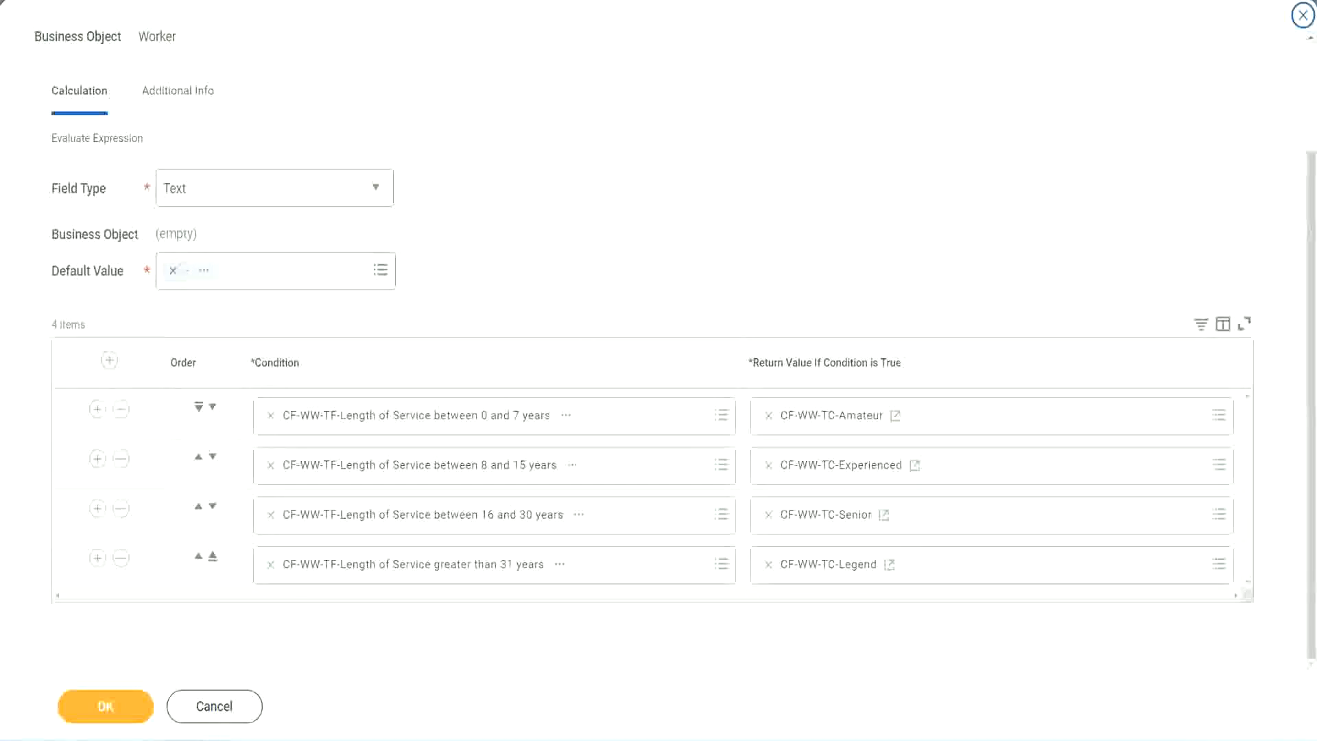
pyautogui.moveTo(844, 194); pyautogui.dragTo(853, 331)
pyautogui.moveTo(163, 118); pyautogui.dragTo(168, 164)
pyautogui.click(113, 703)
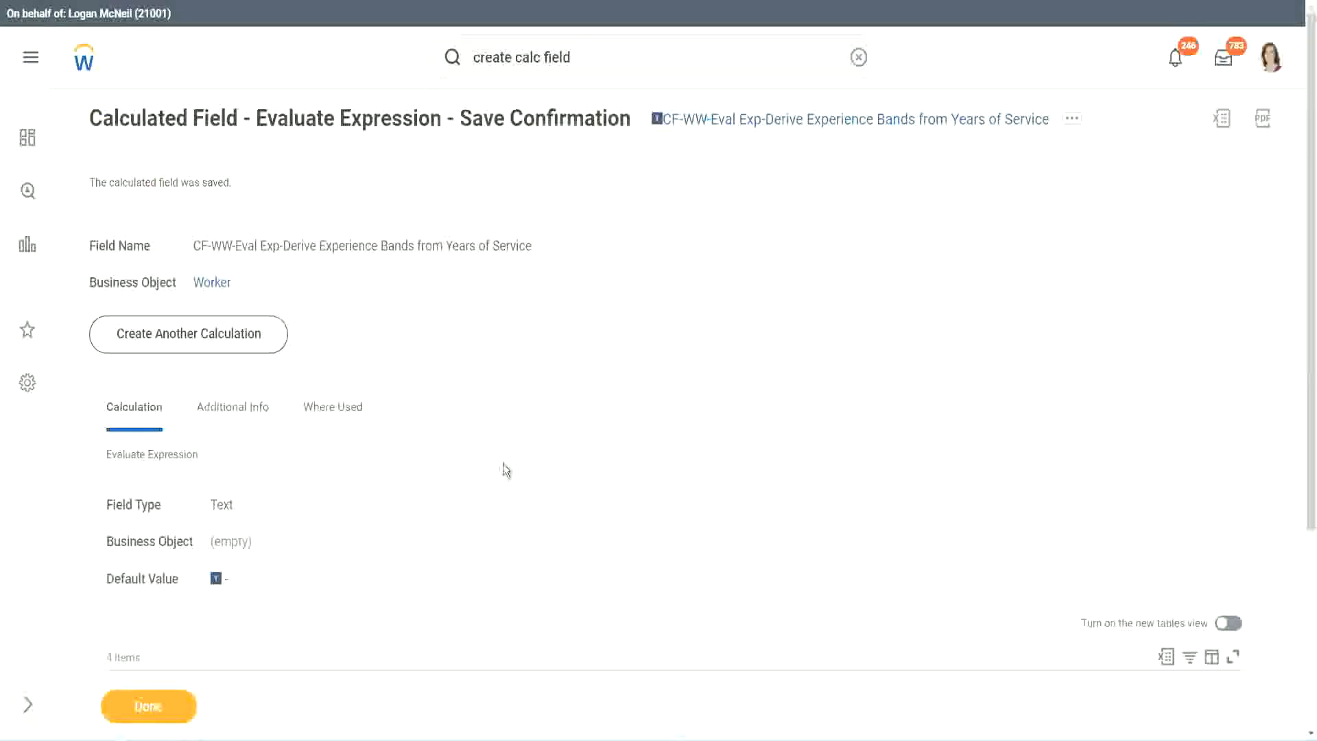
# Check the saved experience bands definition and copy the calculated field's name.
pyautogui.scroll(-4, 505, 469)
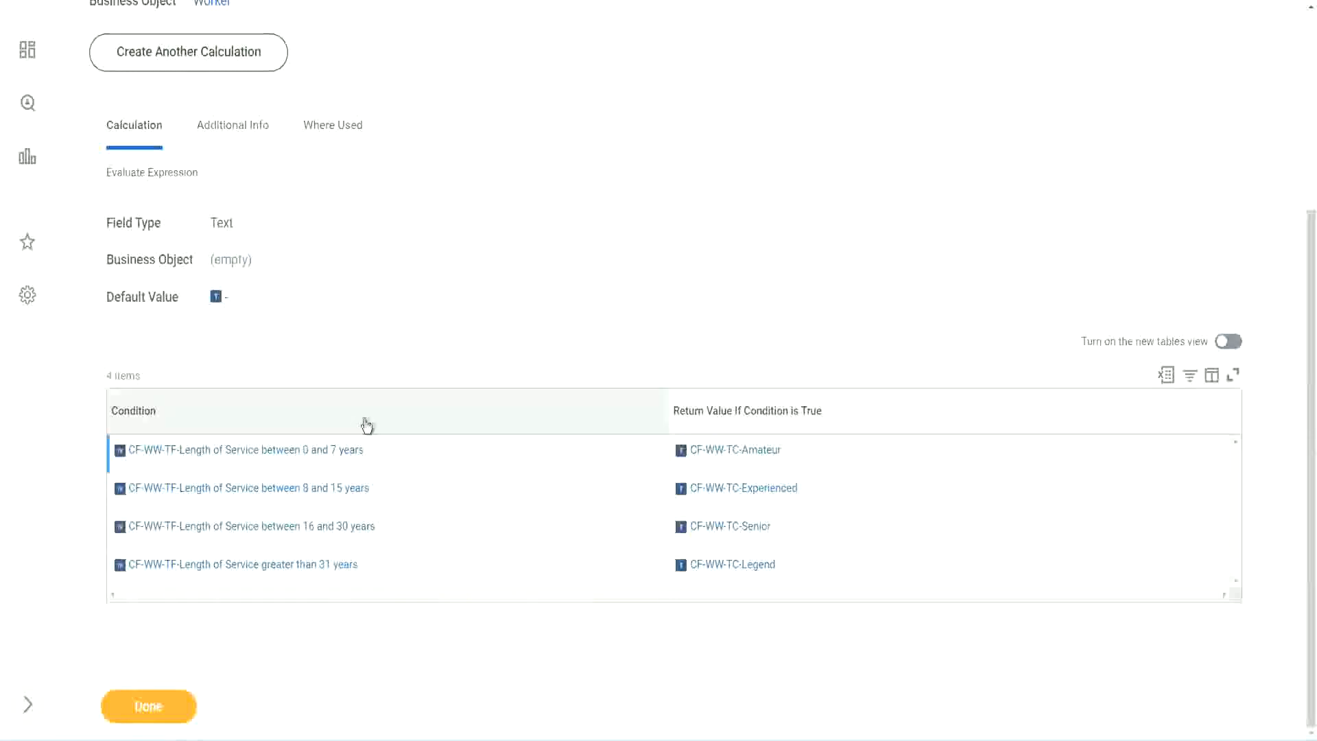
pyautogui.scroll(4, 368, 420)
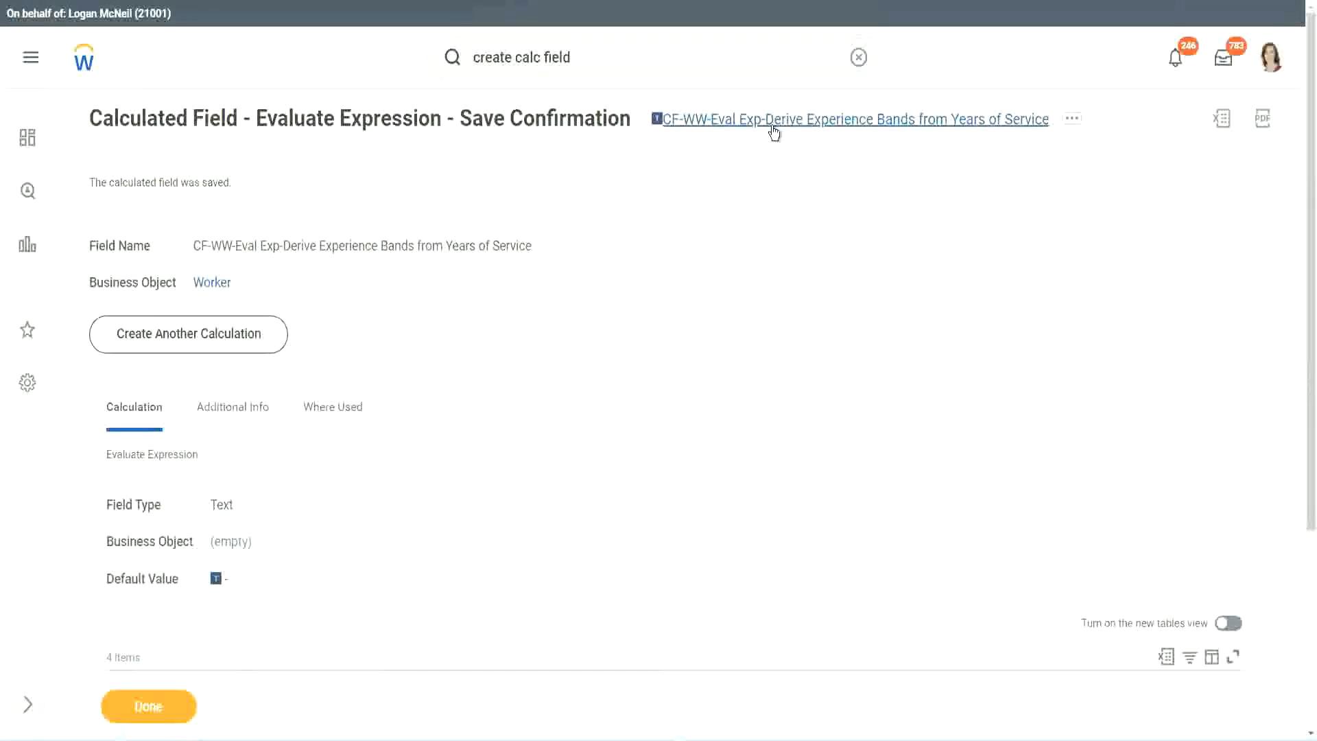
pyautogui.click(811, 209)
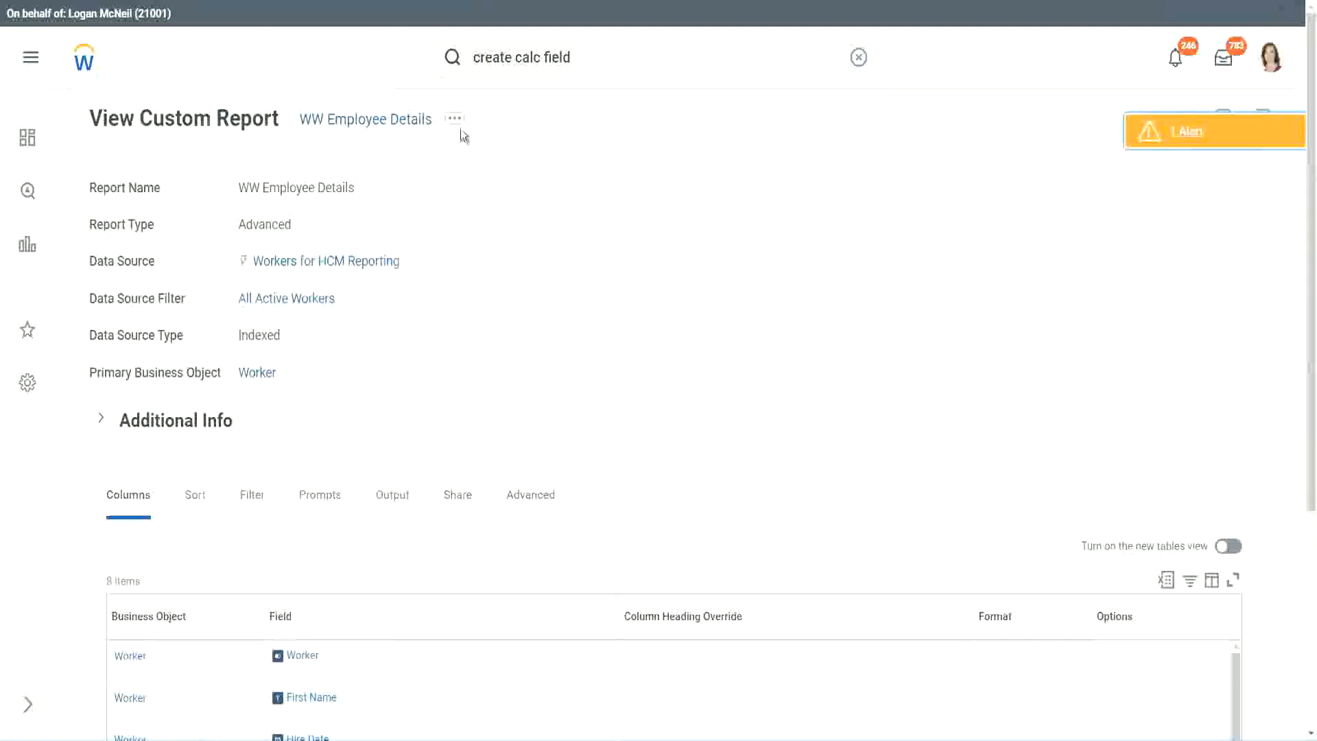
# Open the WW Employee Details custom report for editing.
pyautogui.click(455, 120)
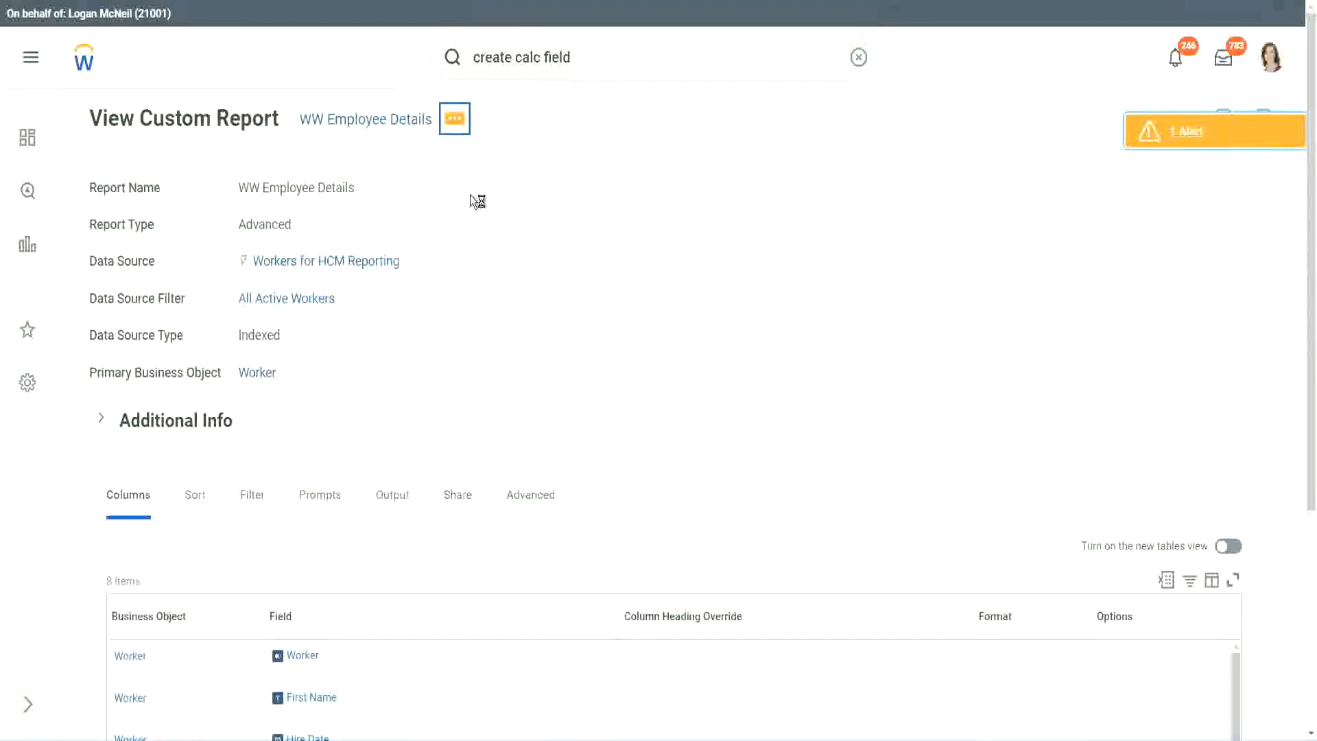
pyautogui.moveTo(537, 195)
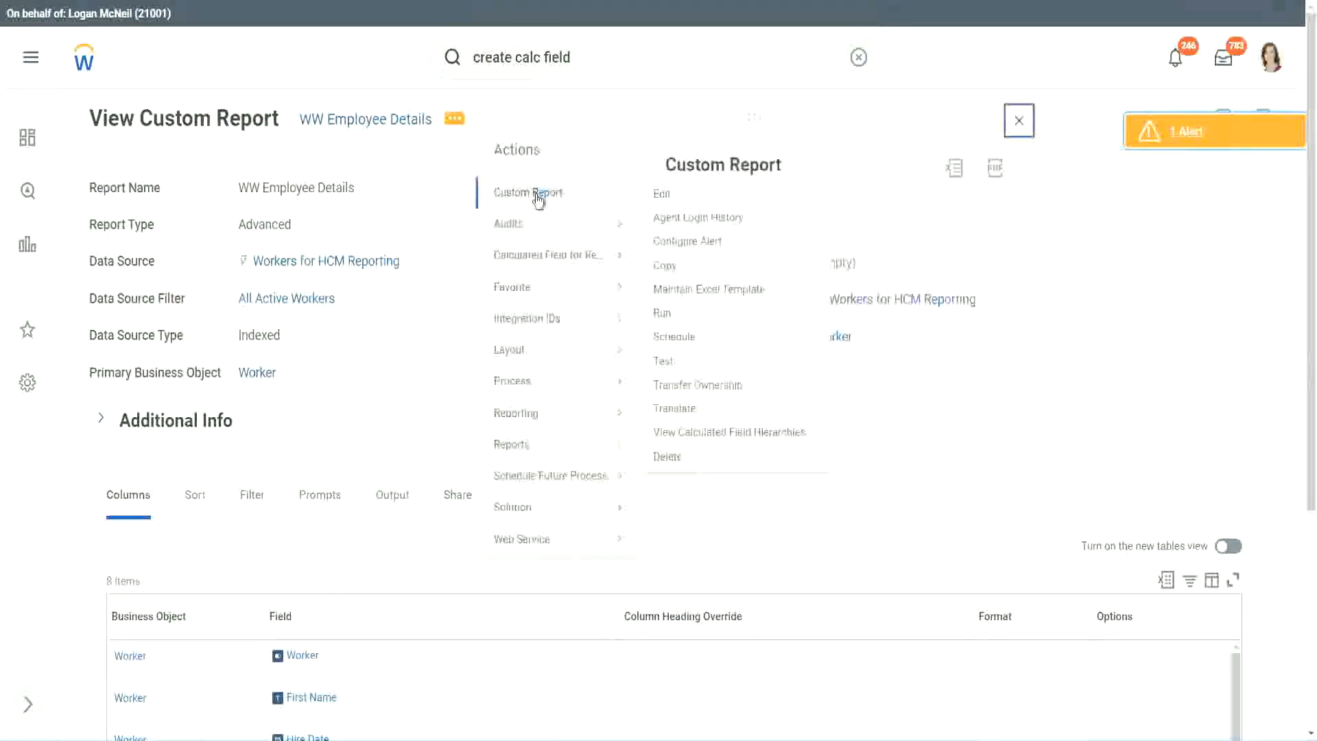
pyautogui.click(670, 199)
# Add a new Worker column row at the end of the report and remove the CF-WW-Substring Text-Years from Length of Service row.
pyautogui.scroll(-4, 482, 298)
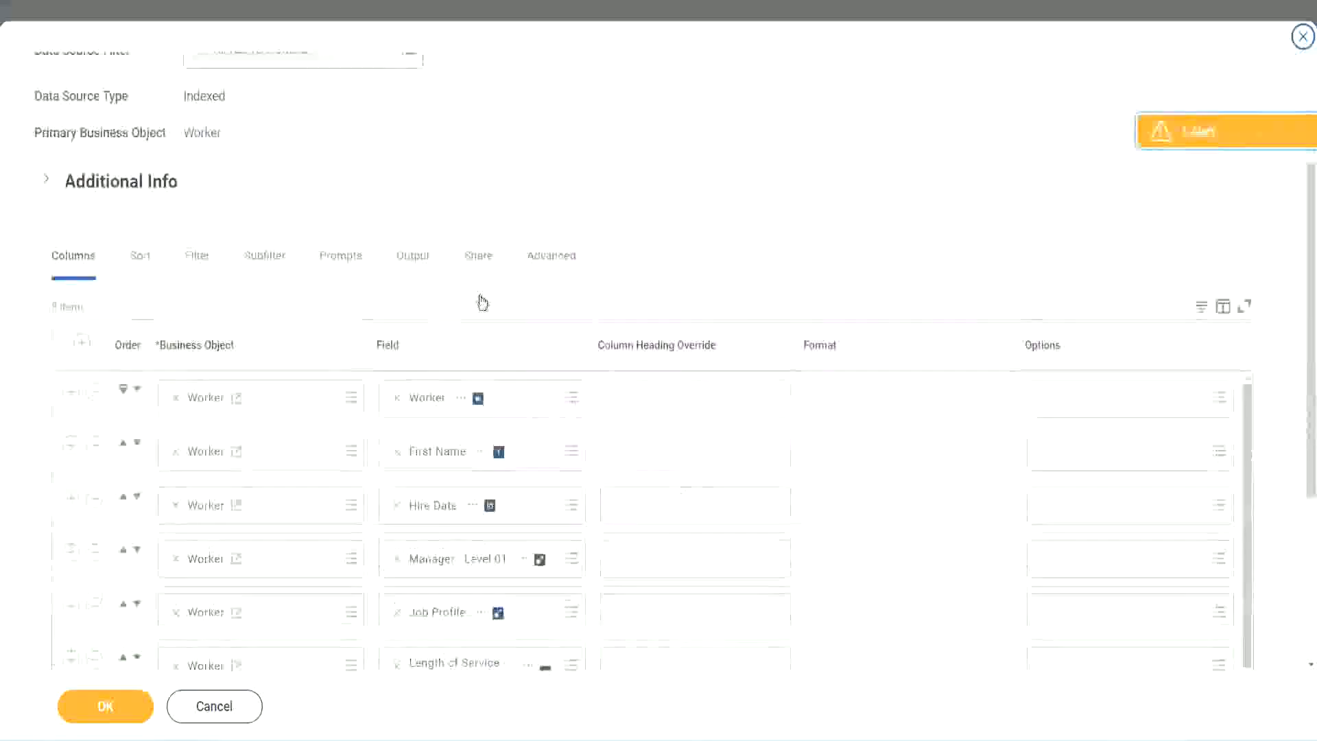
pyautogui.scroll(-2, 482, 302)
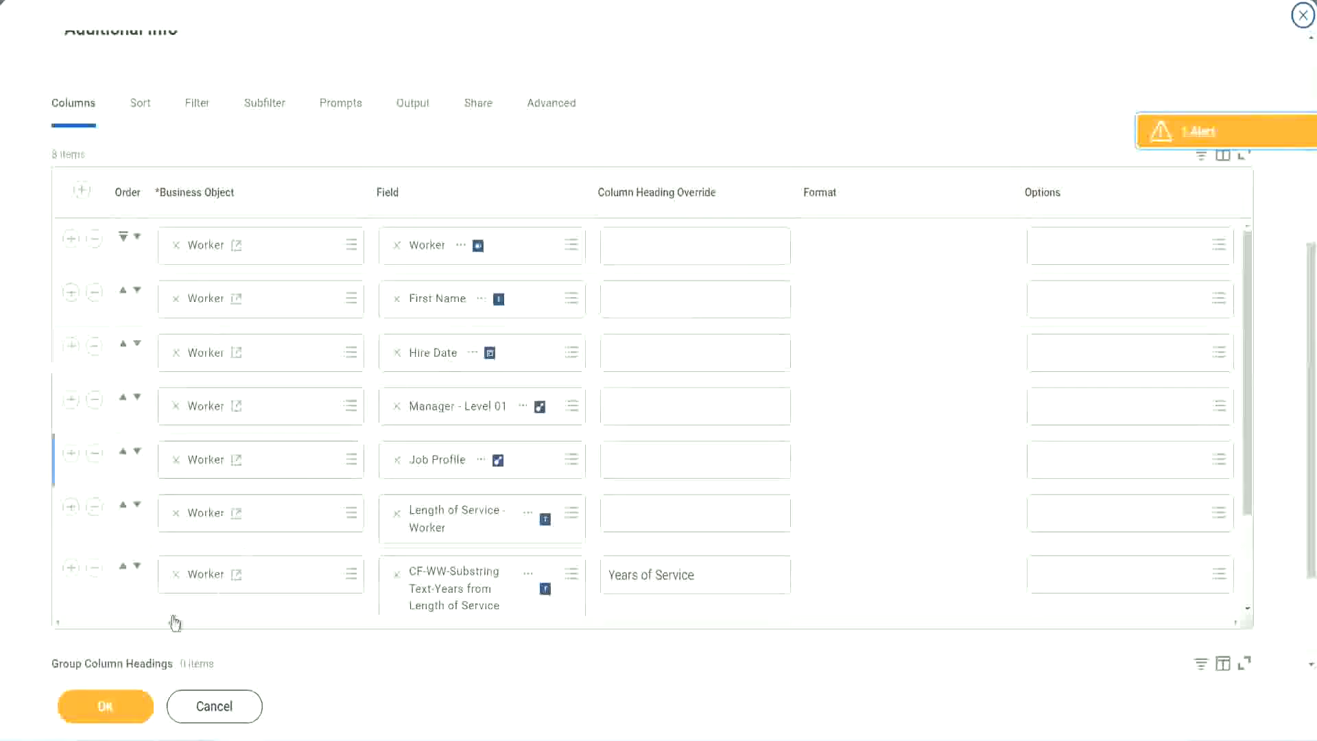
pyautogui.click(72, 568)
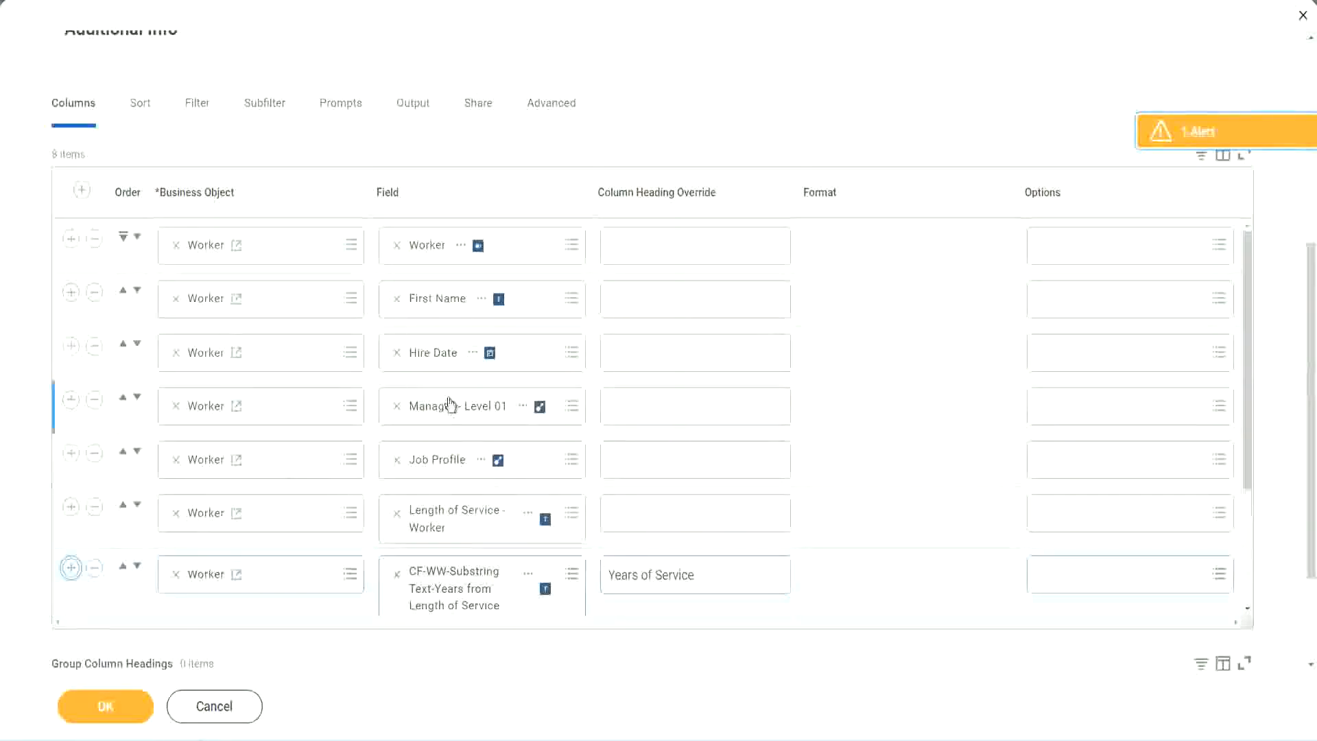
pyautogui.scroll(-2, 615, 445)
pyautogui.scroll(-2, 691, 449)
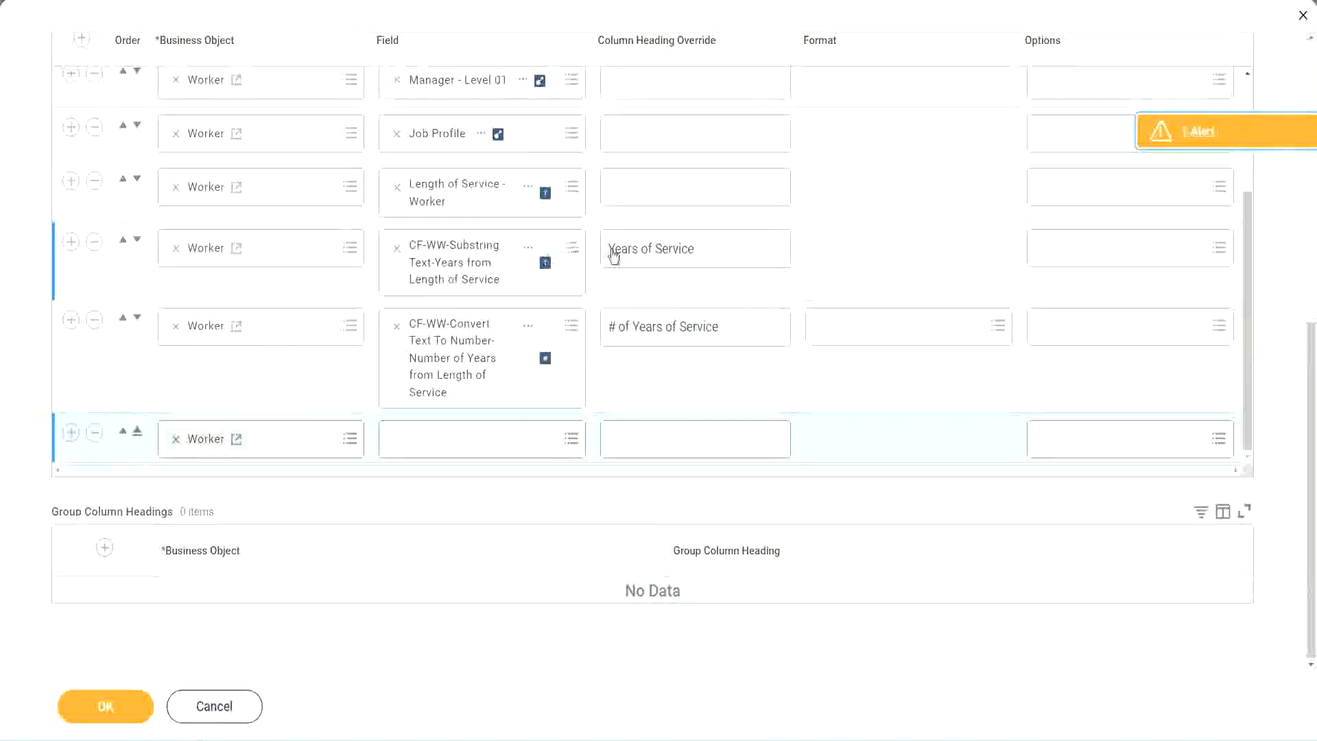
pyautogui.click(97, 245)
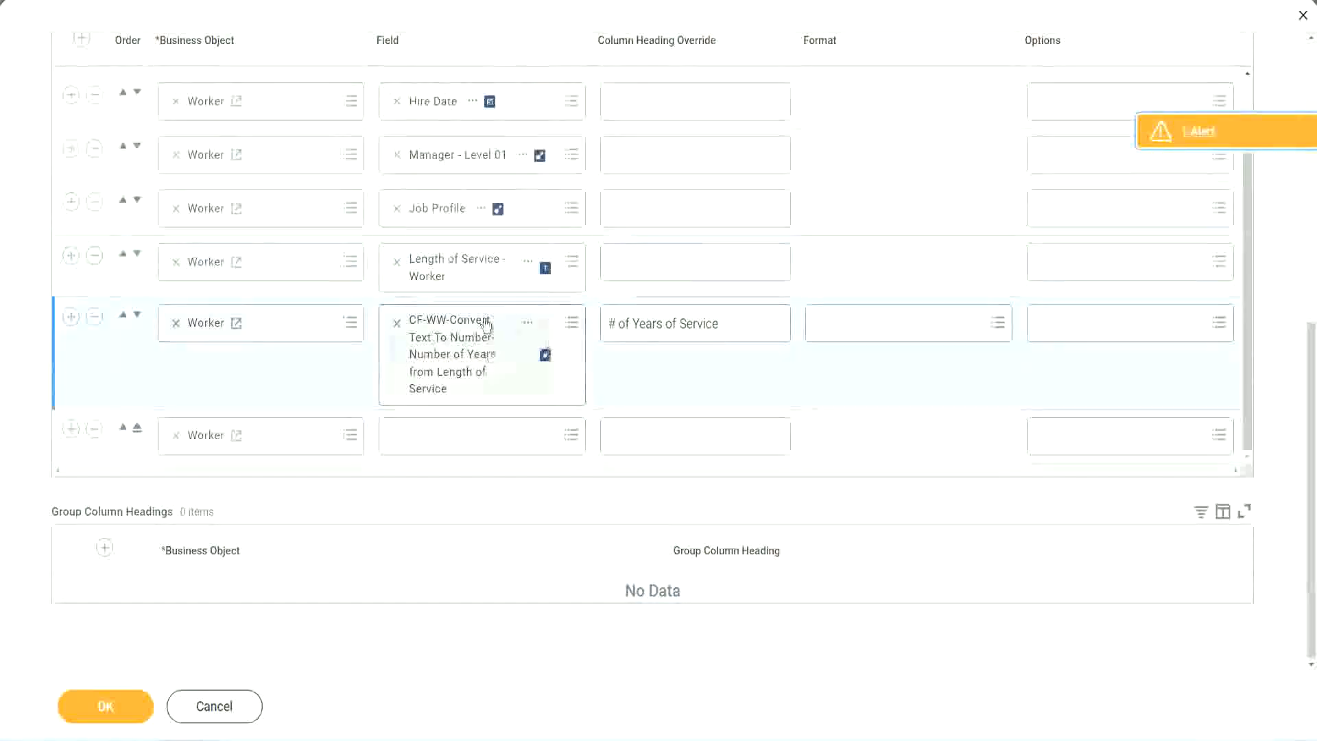
# Fill the new row with CF-WW-Eval Exp-Derive Experience Bands from Years of Service, override its heading with Experience Bands, and save the report.
pyautogui.click(431, 434)
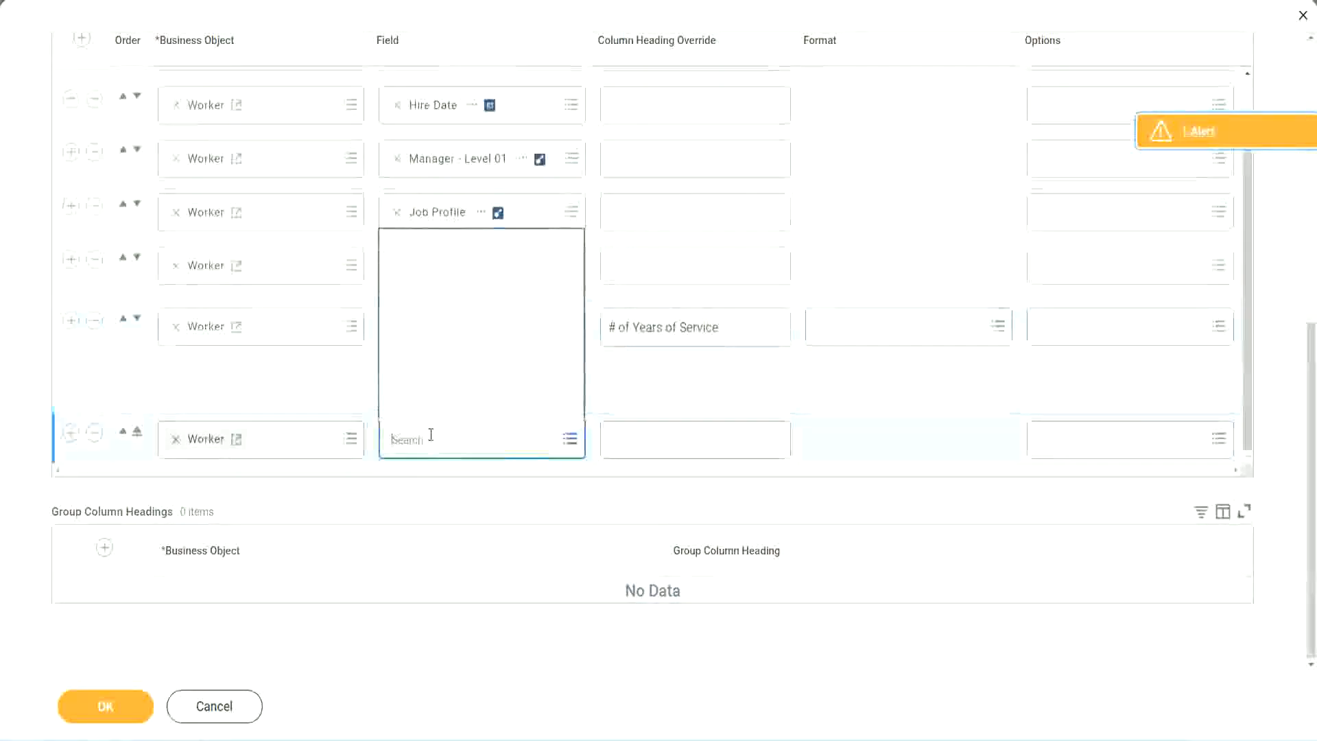
pyautogui.hotkey('ctrl', 'v')
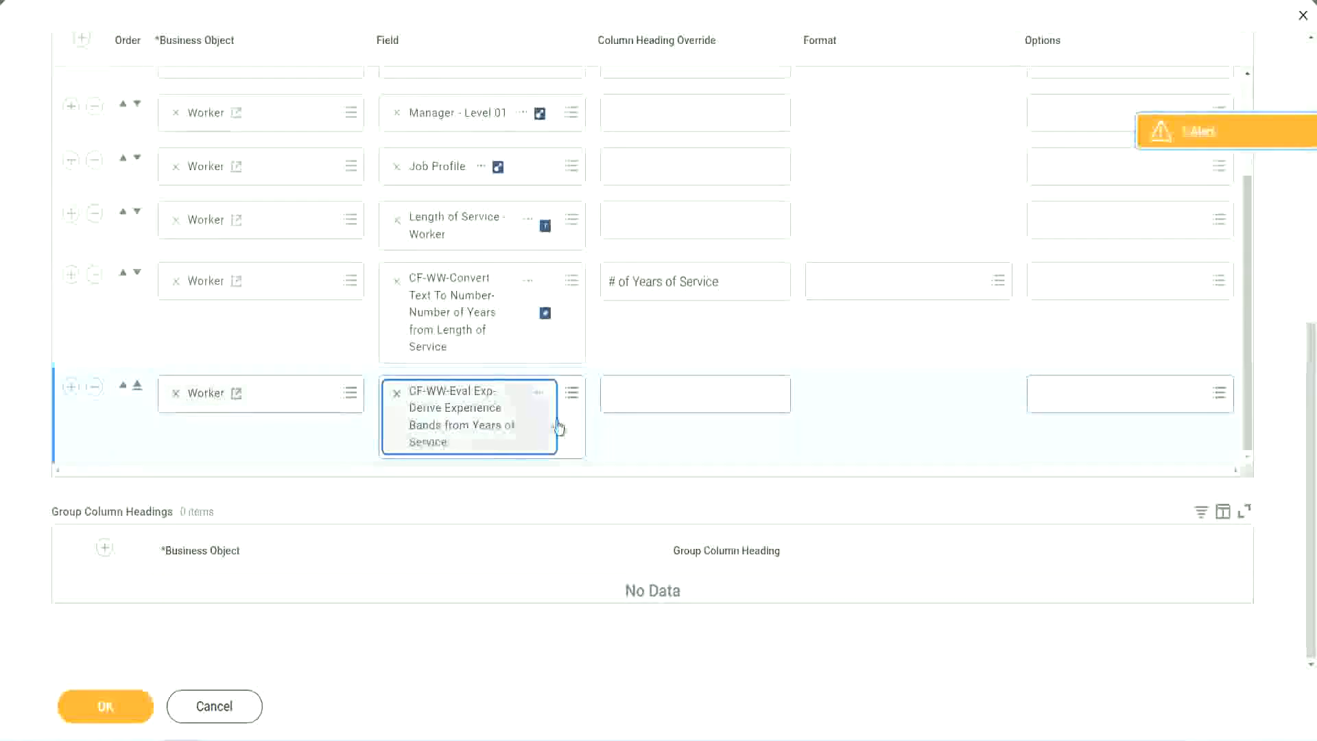
pyautogui.click(671, 394)
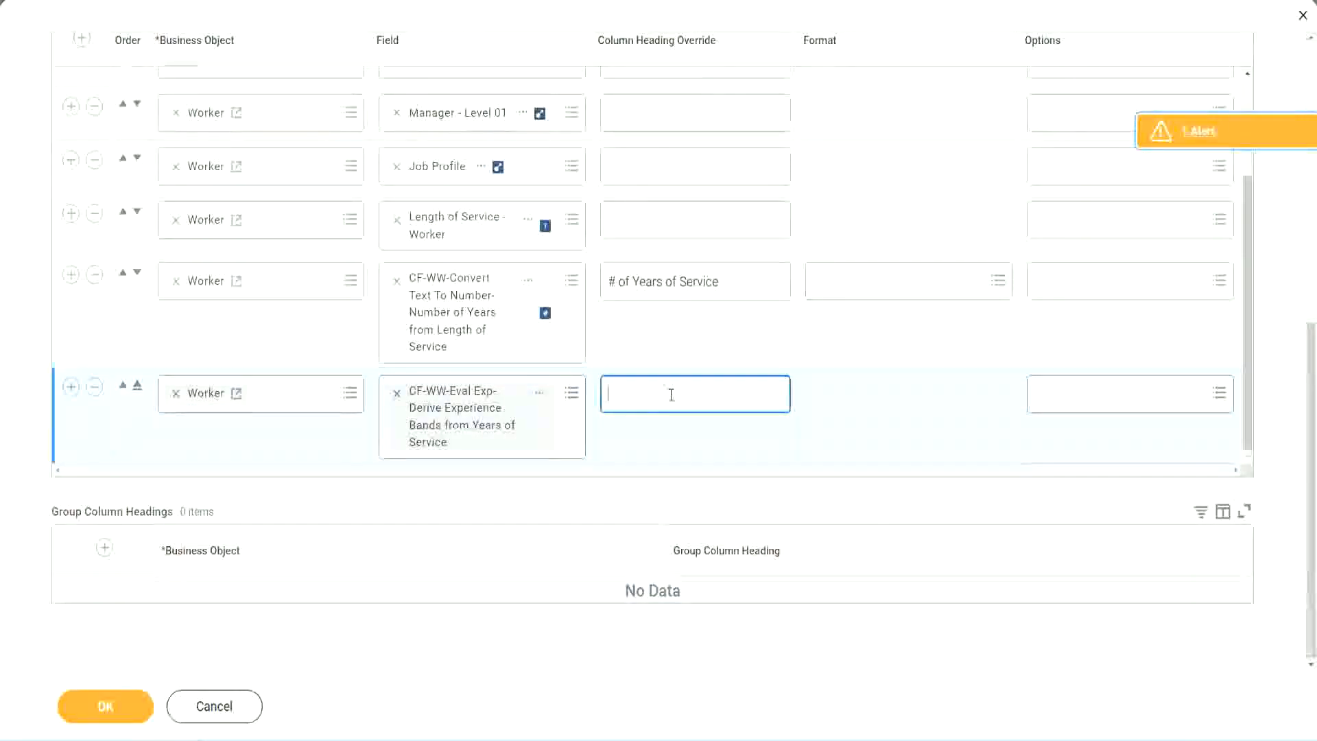
pyautogui.write('E')
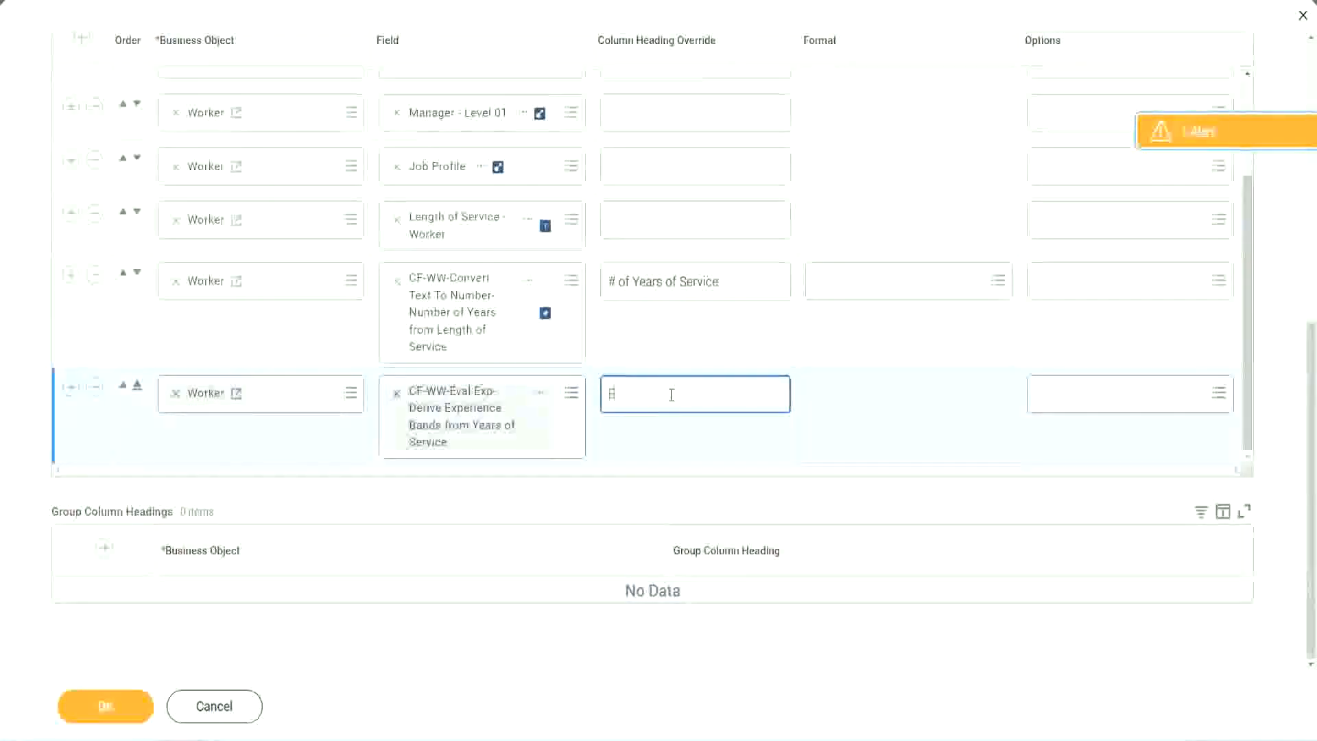
pyautogui.write('xperience')
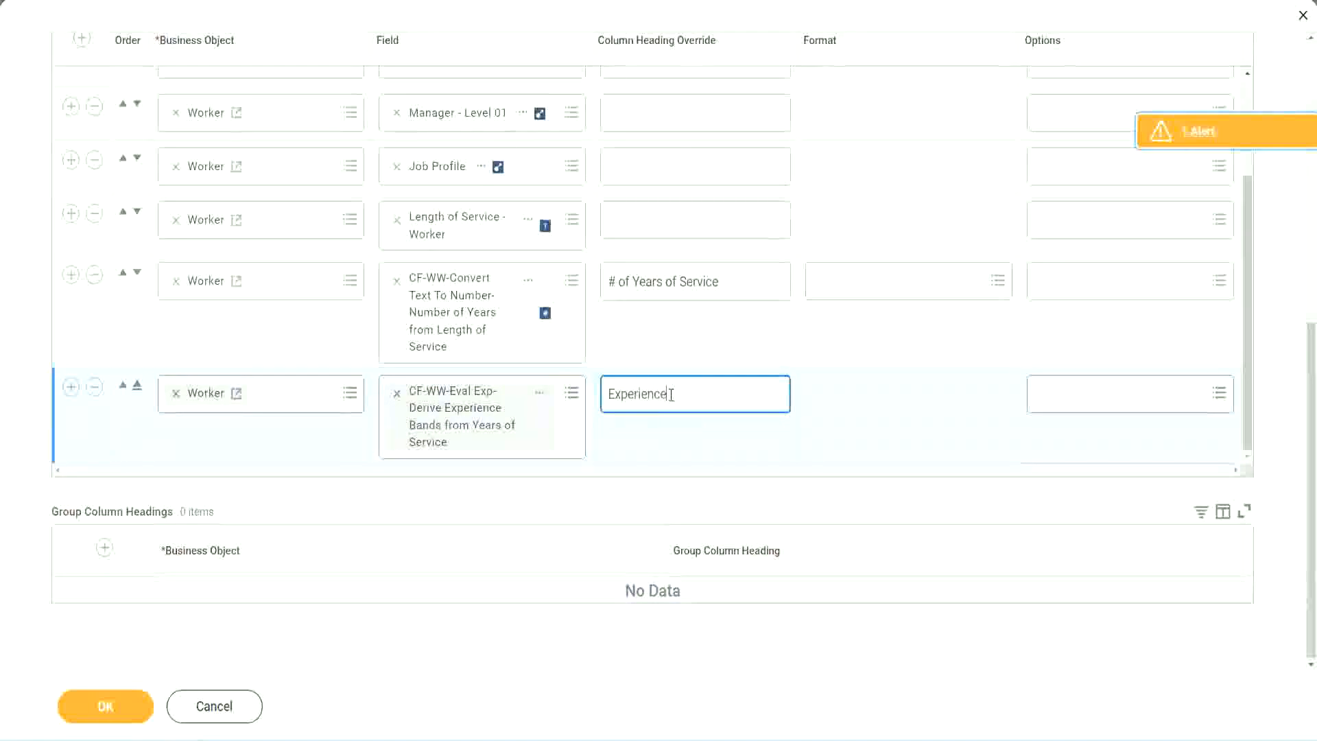
pyautogui.write(' Bands')
pyautogui.click(126, 711)
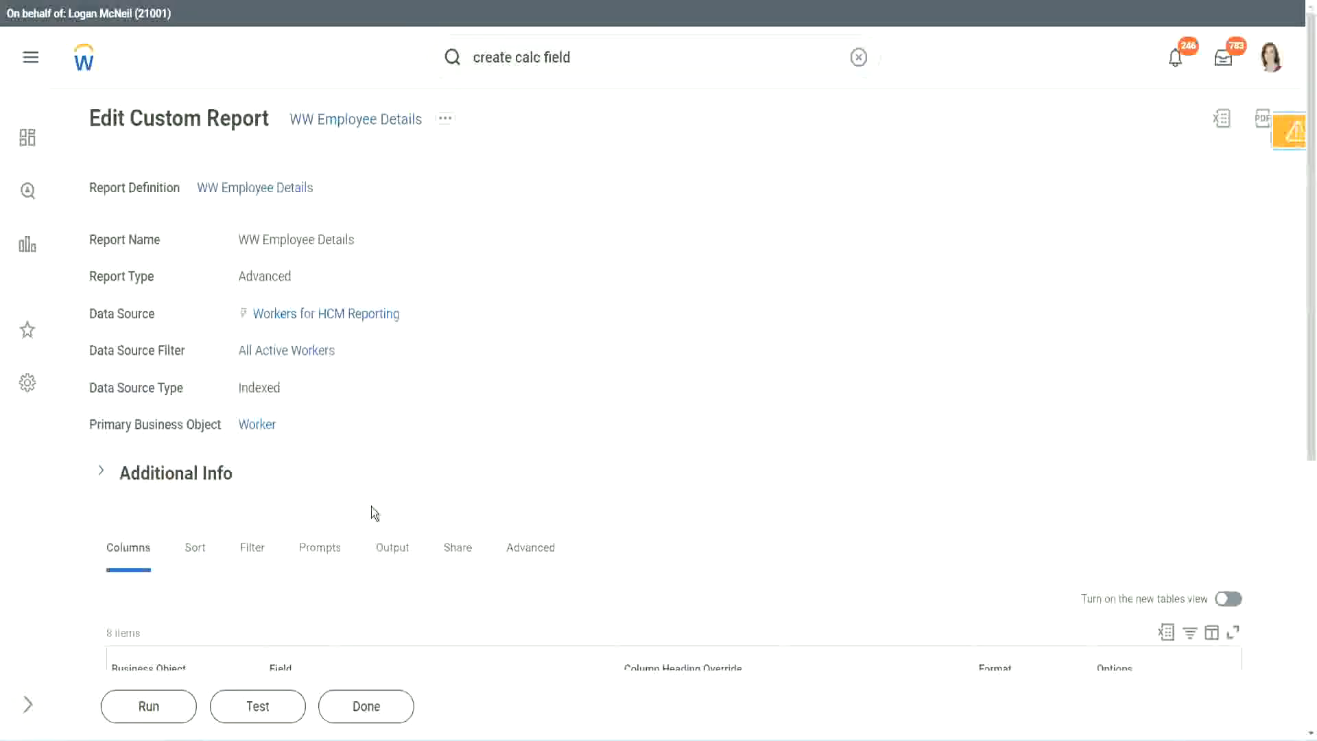
# Run the WW Employee Details report with the worker type prompts left empty.
pyautogui.scroll(-4, 410, 463)
pyautogui.click(148, 705)
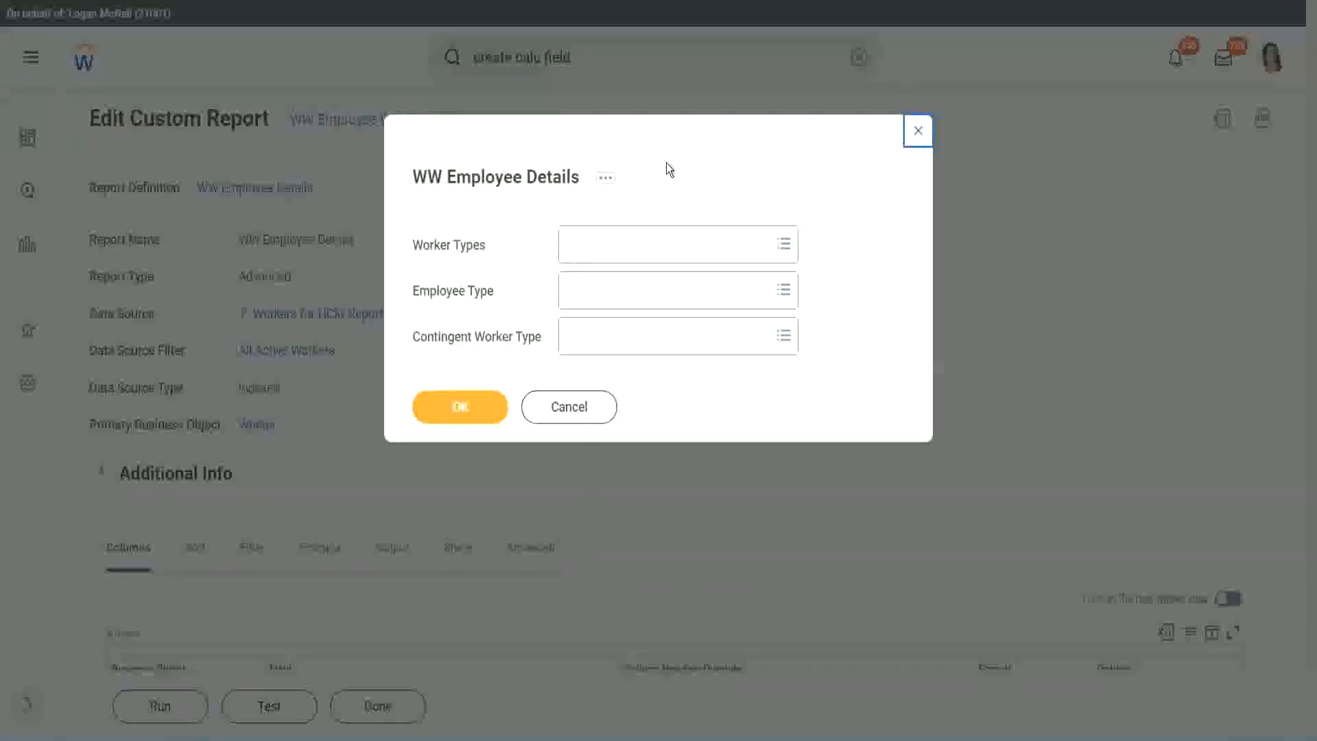
pyautogui.click(459, 406)
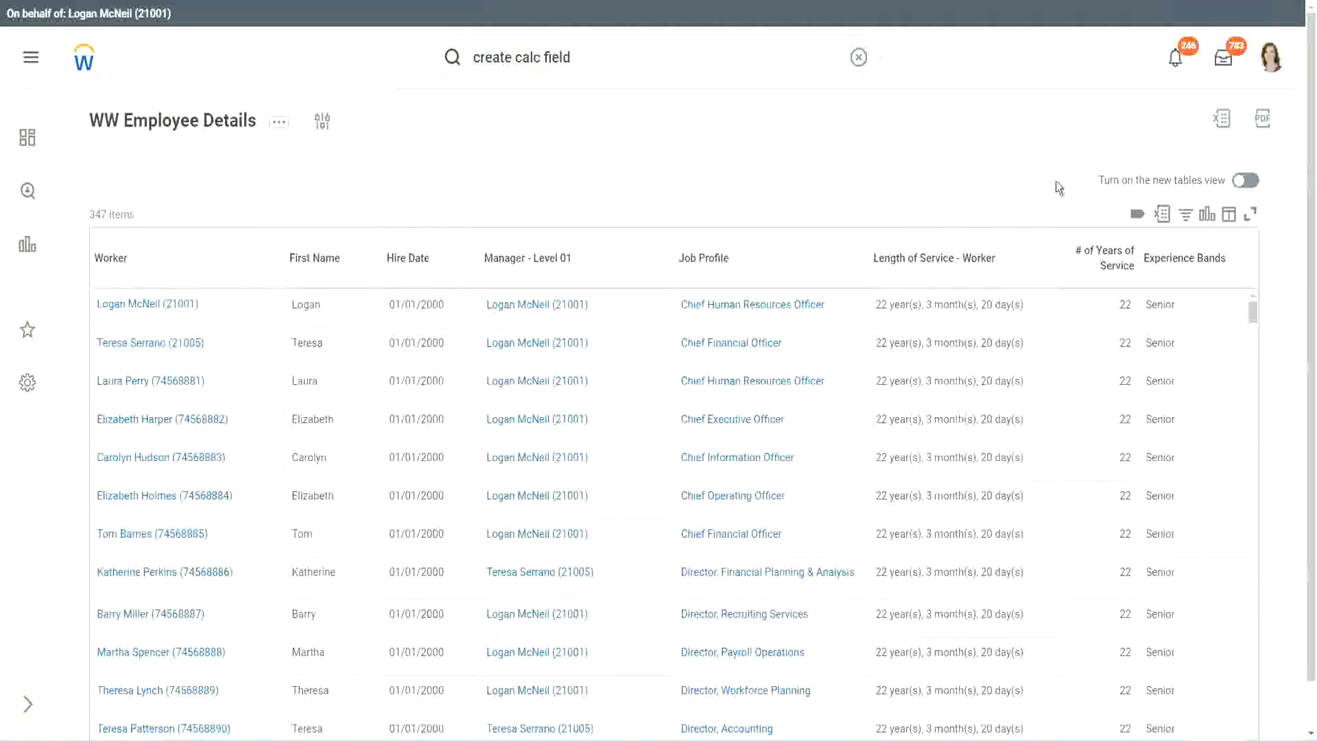
# Compare the first worker's years of service and experience band with the band ranges in the Notepad++ notes.
pyautogui.scroll(-1, 1070, 199)
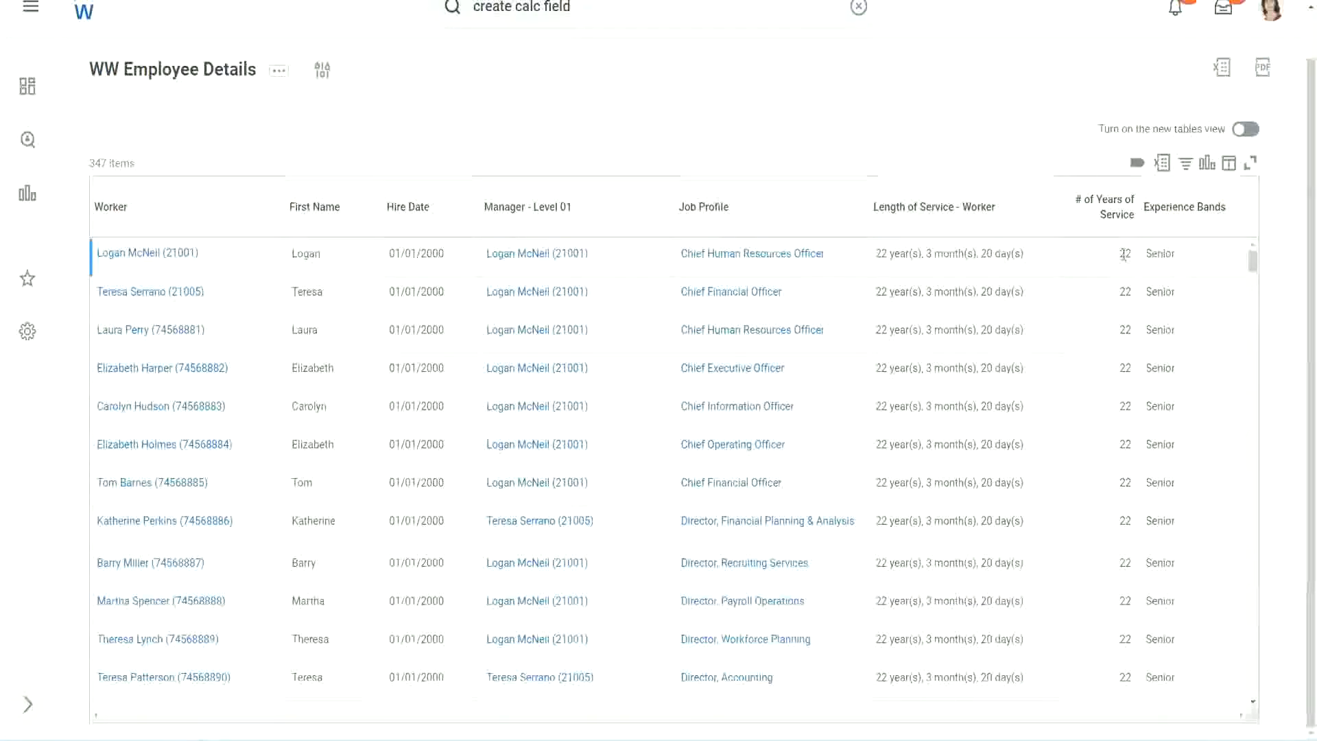
pyautogui.doubleClick(1126, 255)
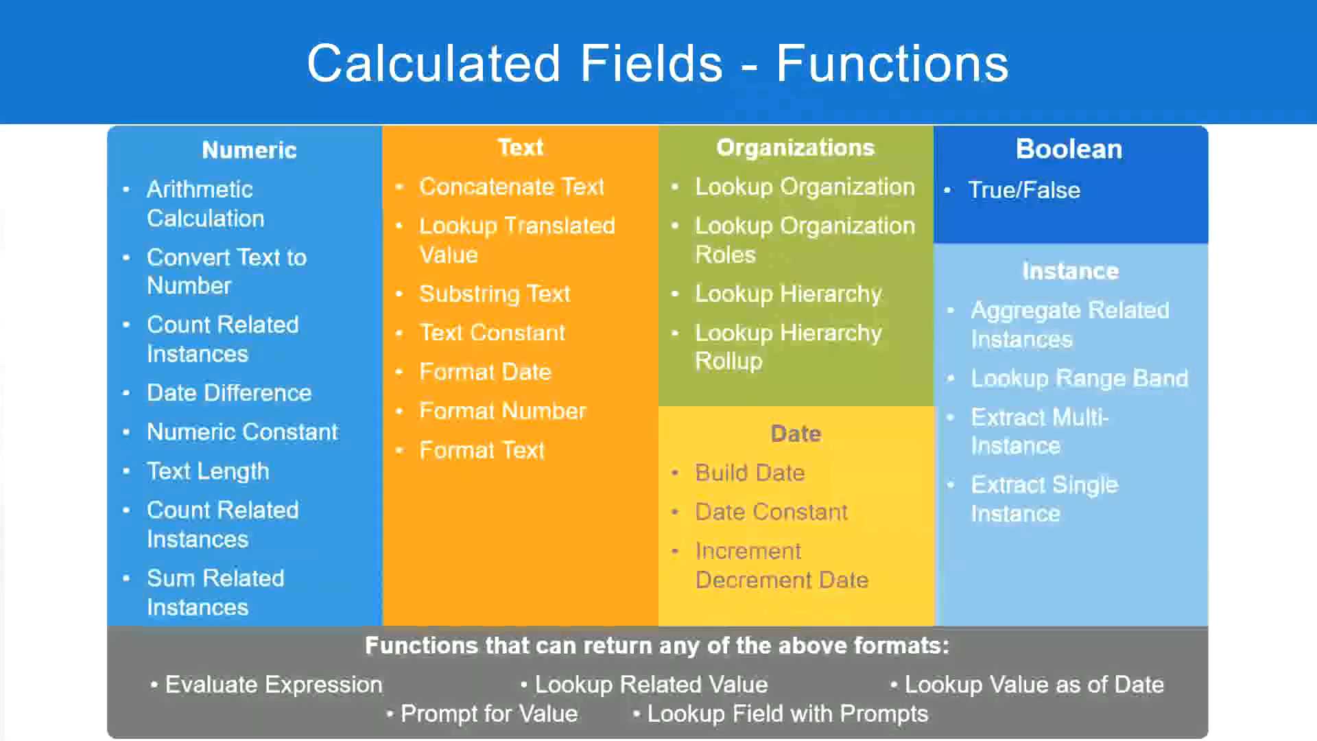
pyautogui.hotkey('alt', 'Tab')
pyautogui.click(336, 240)
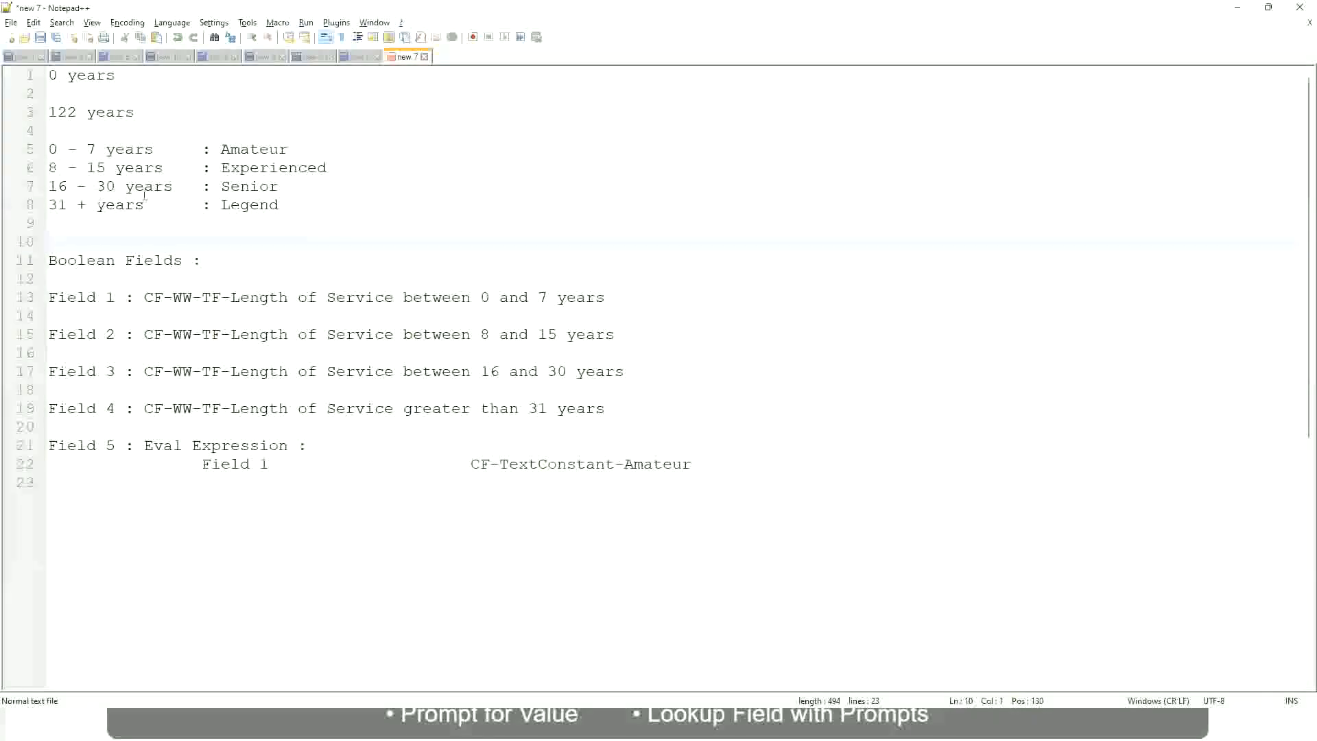
pyautogui.click(223, 185)
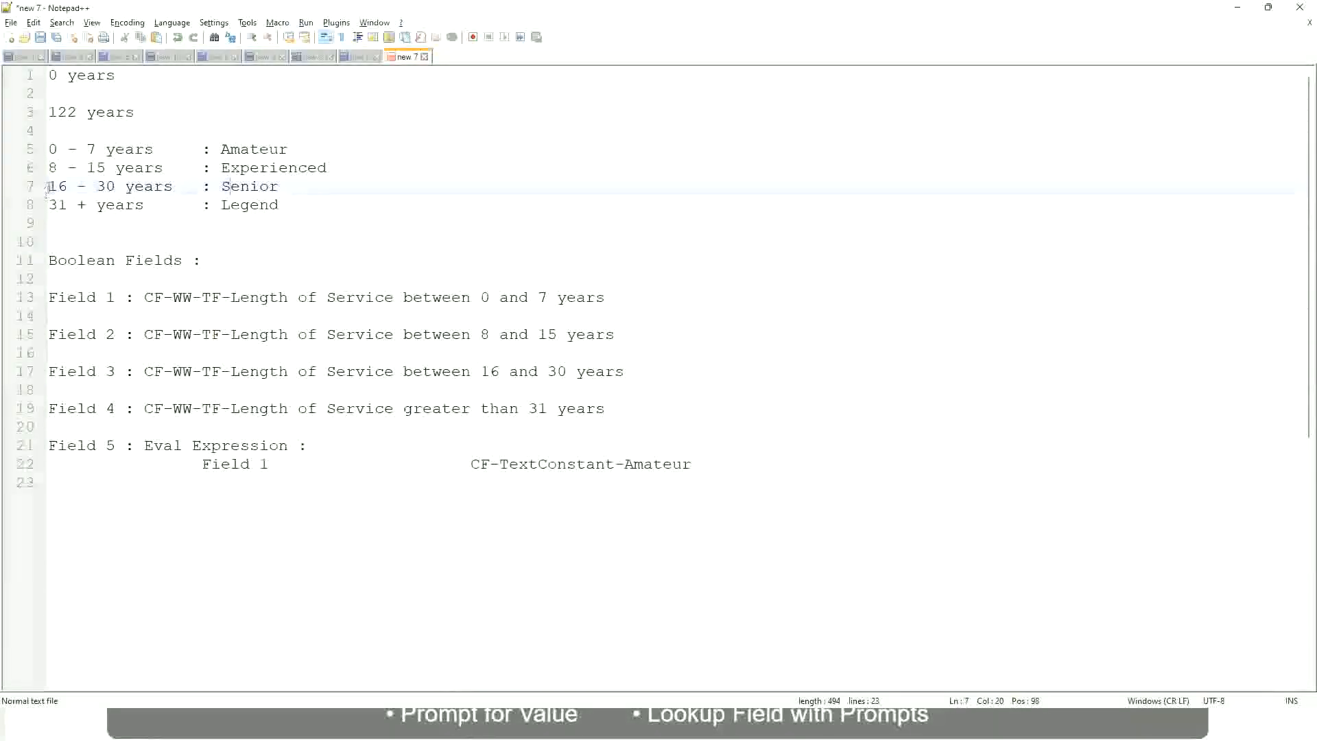
pyautogui.moveTo(48, 186); pyautogui.dragTo(128, 187)
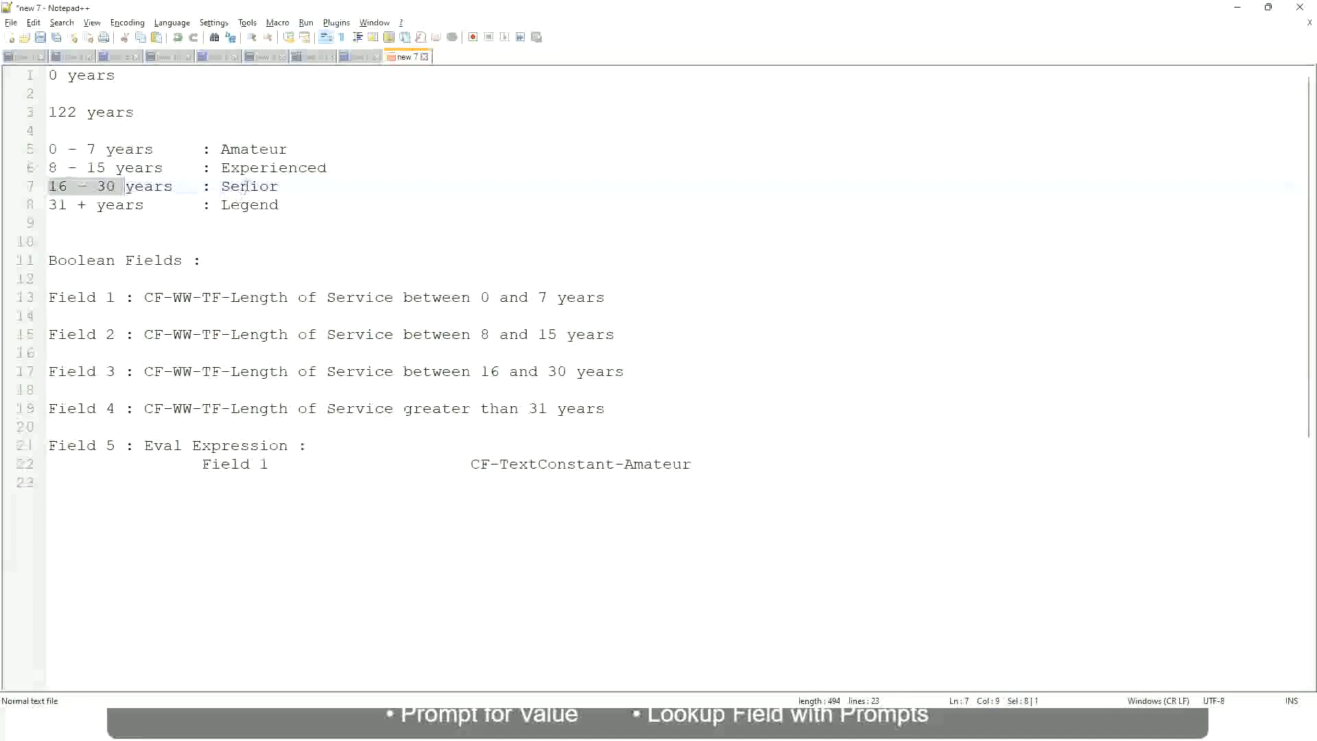
pyautogui.doubleClick(244, 186)
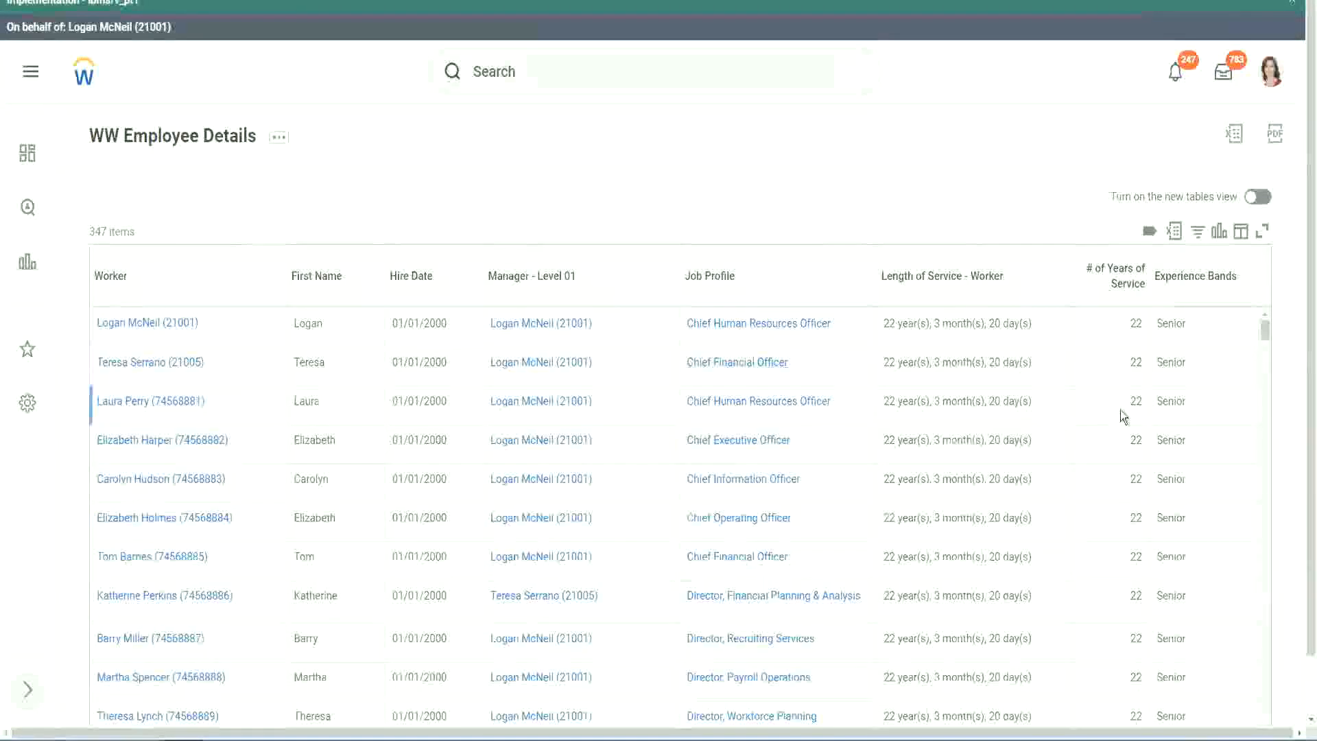
# Back in the Workday report, examine the years of service and experience bands of further workers.
pyautogui.scroll(-2, 1120, 412)
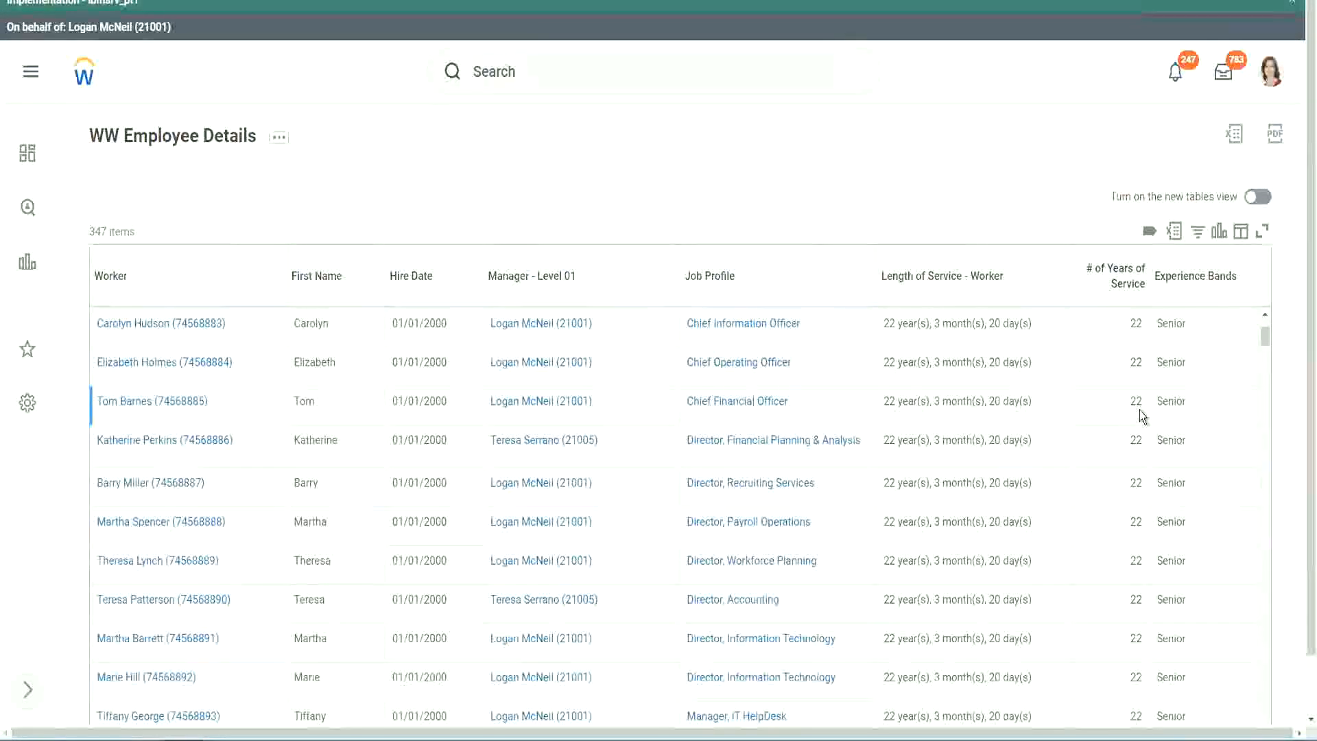
pyautogui.scroll(-5, 1138, 411)
pyautogui.scroll(-5, 1150, 458)
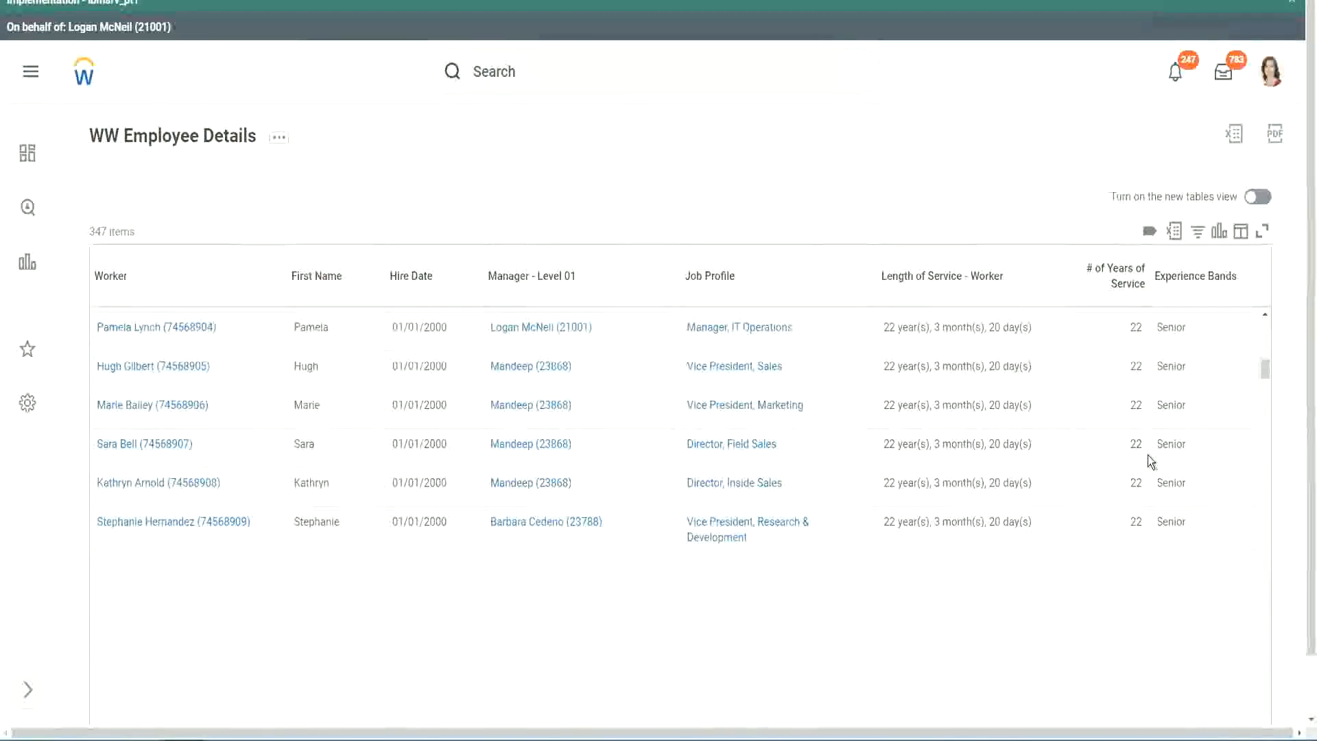
pyautogui.scroll(-3, 1147, 455)
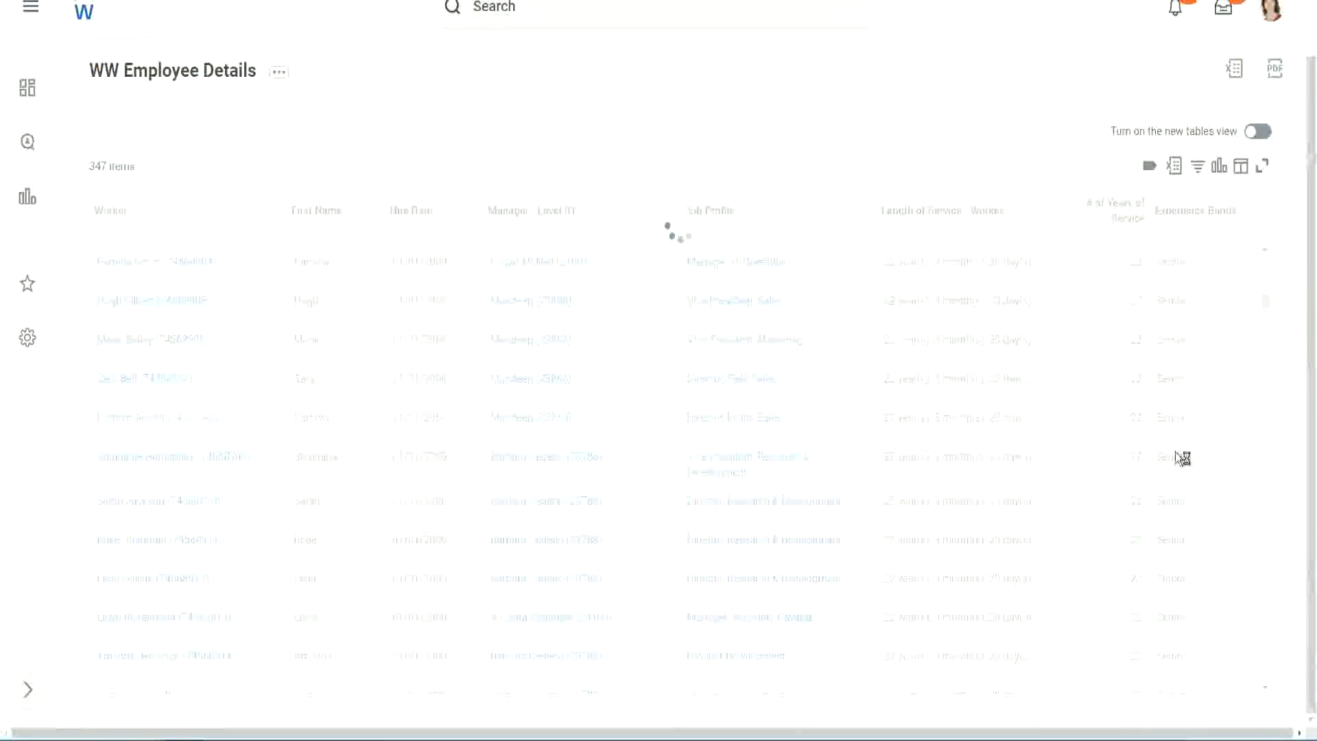
pyautogui.scroll(-5, 1220, 385)
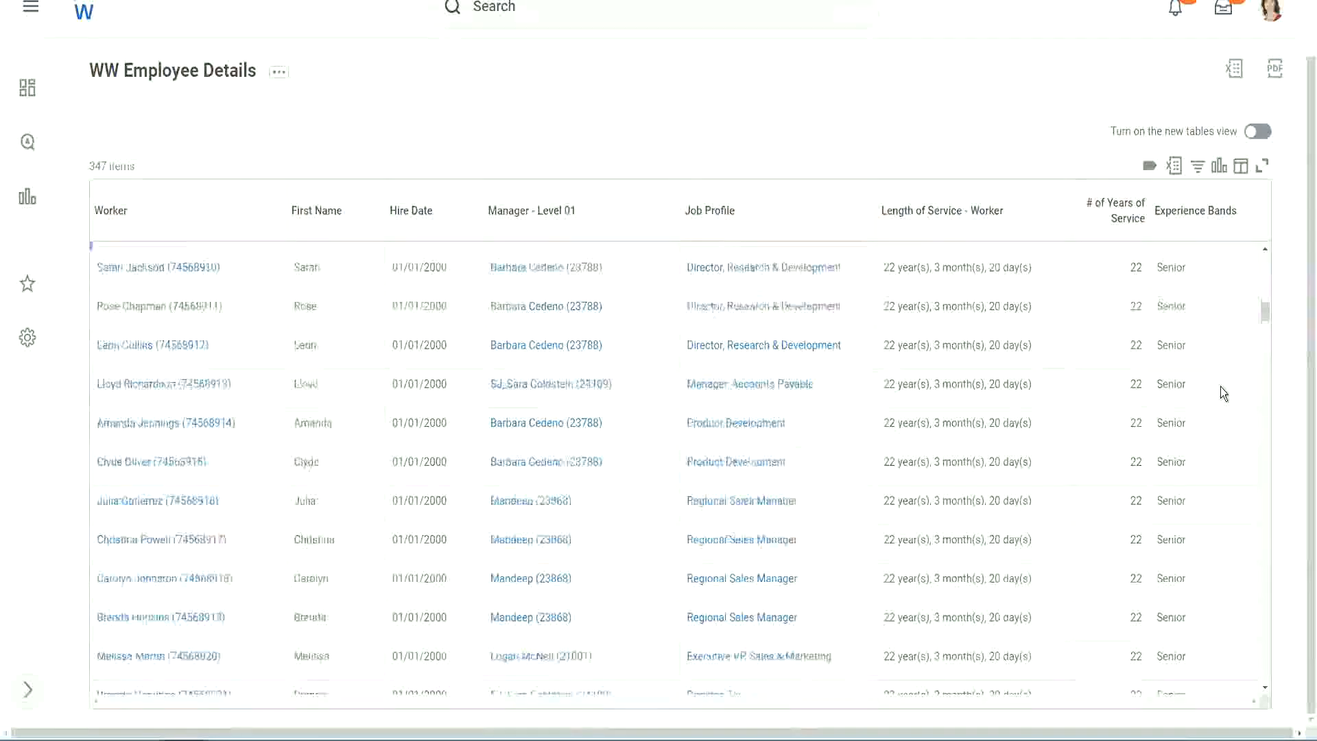
pyautogui.scroll(-3, 1220, 387)
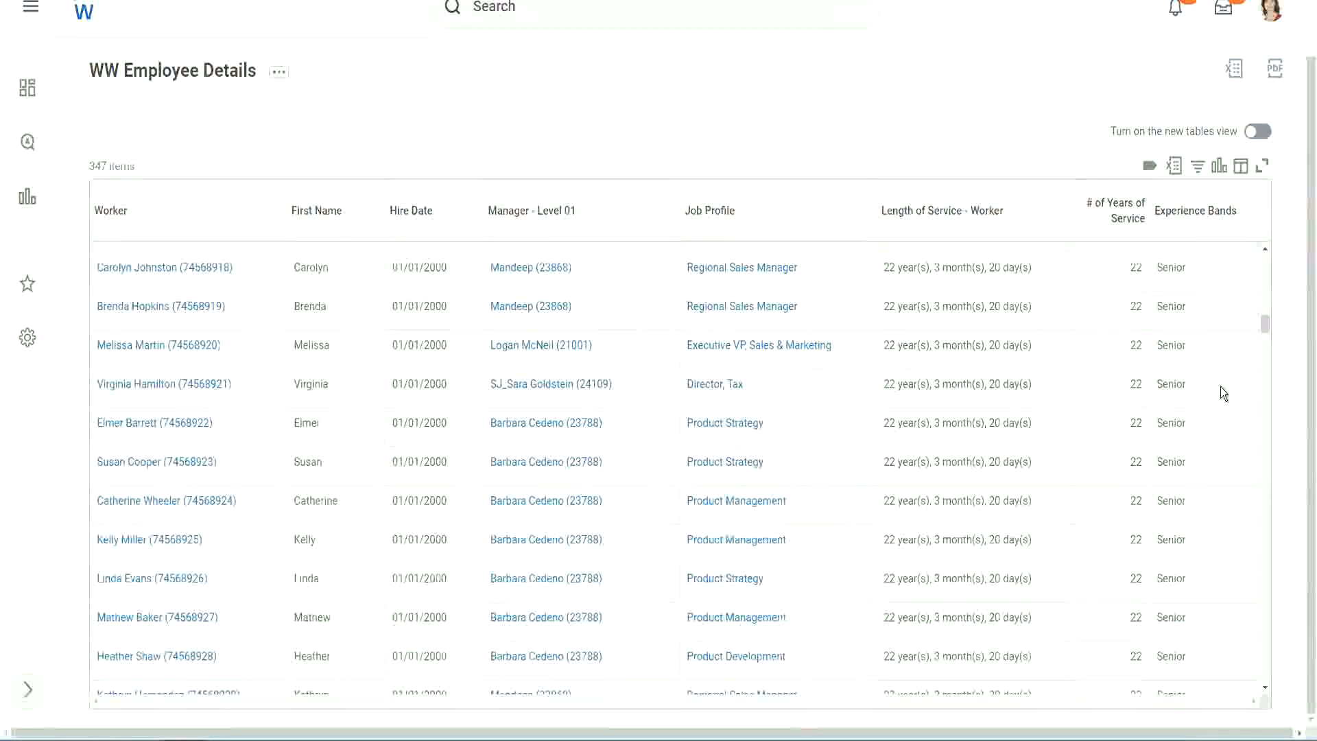
pyautogui.scroll(-10, 1220, 386)
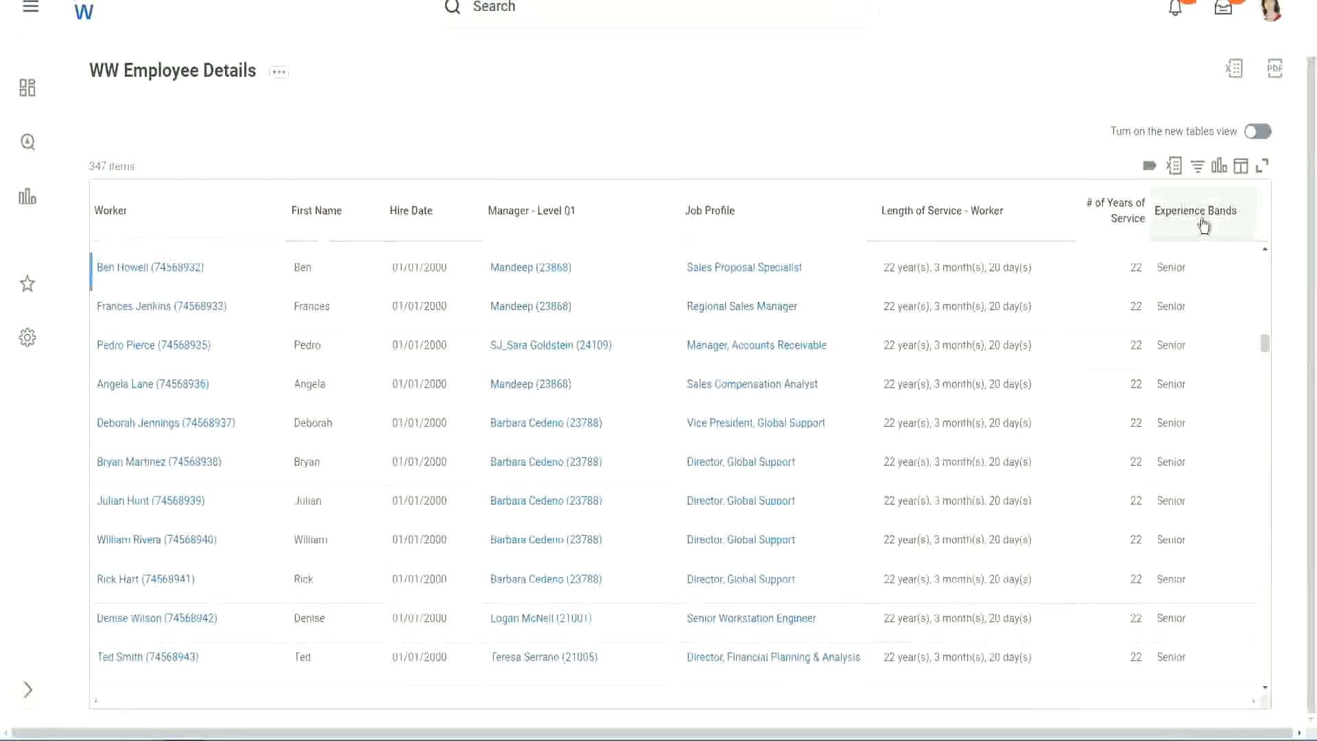
# Filter the Experience Bands column to rows containing Amateur.
pyautogui.click(1202, 224)
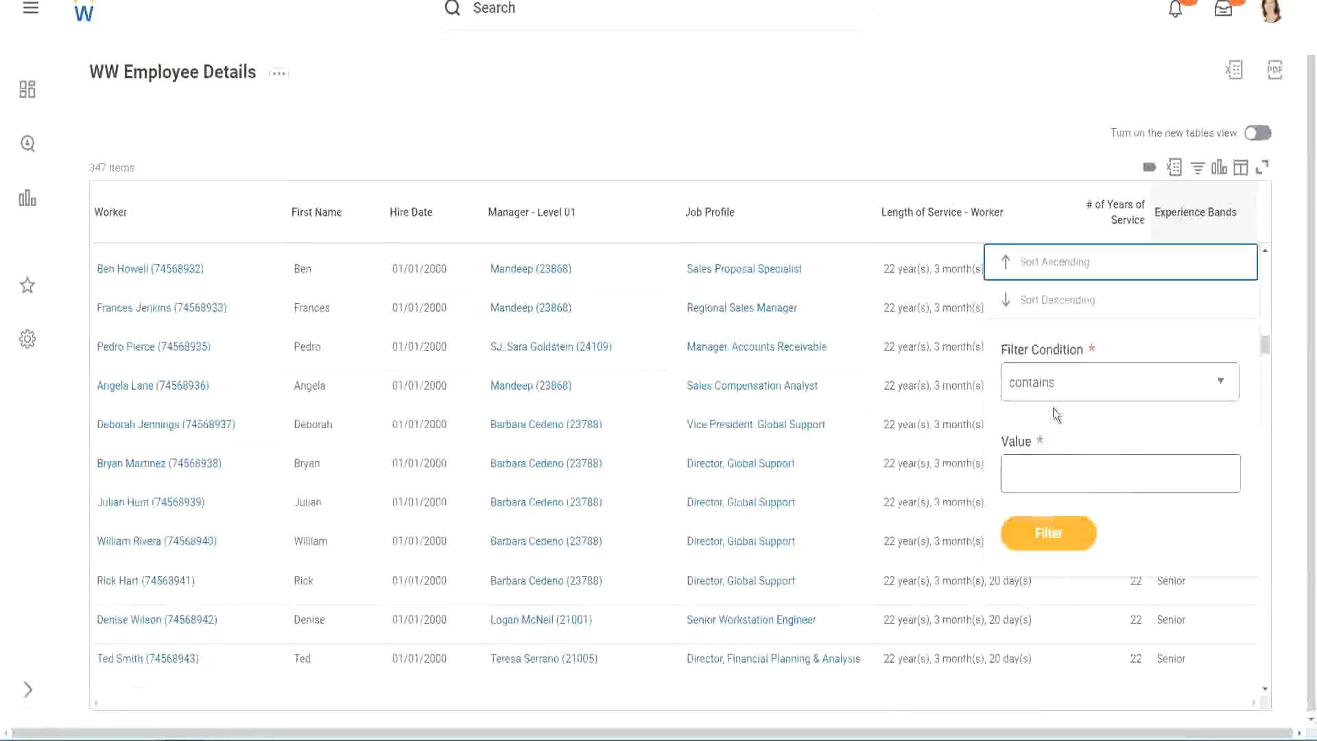
pyautogui.click(1043, 462)
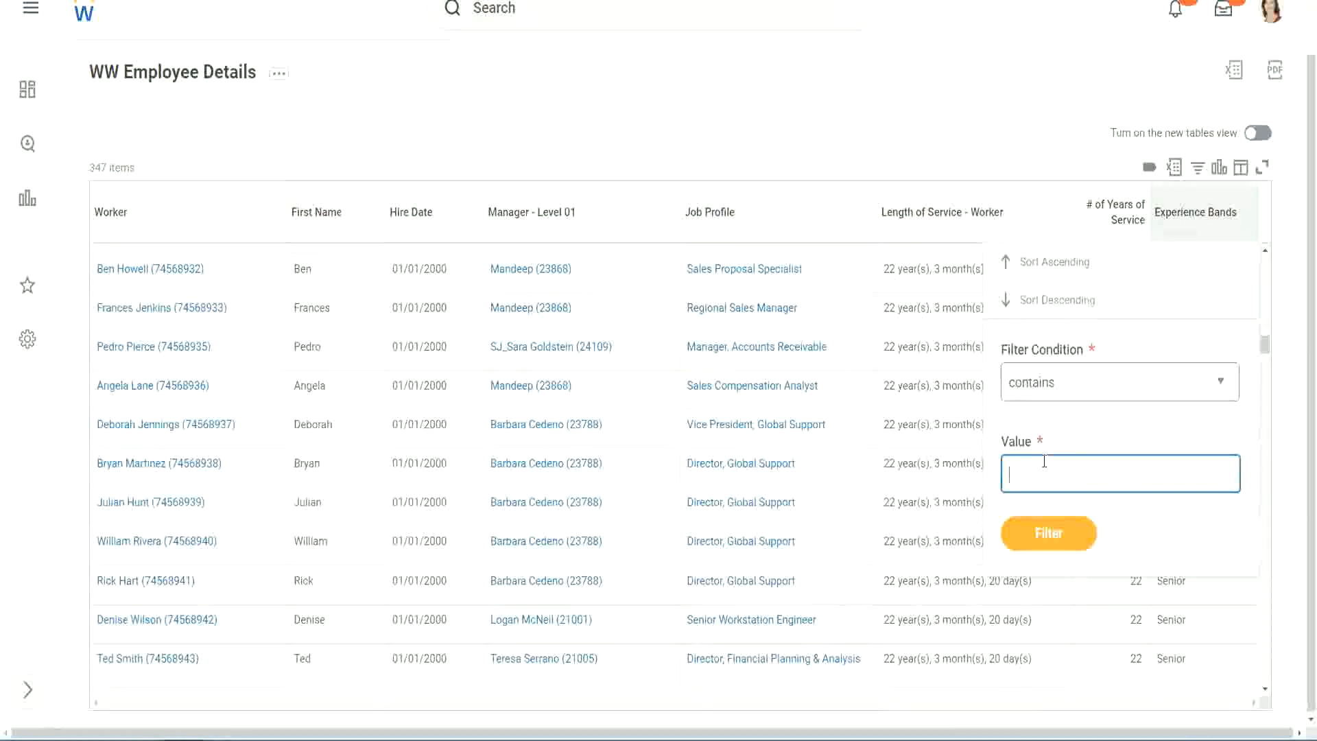
pyautogui.write('Amateur')
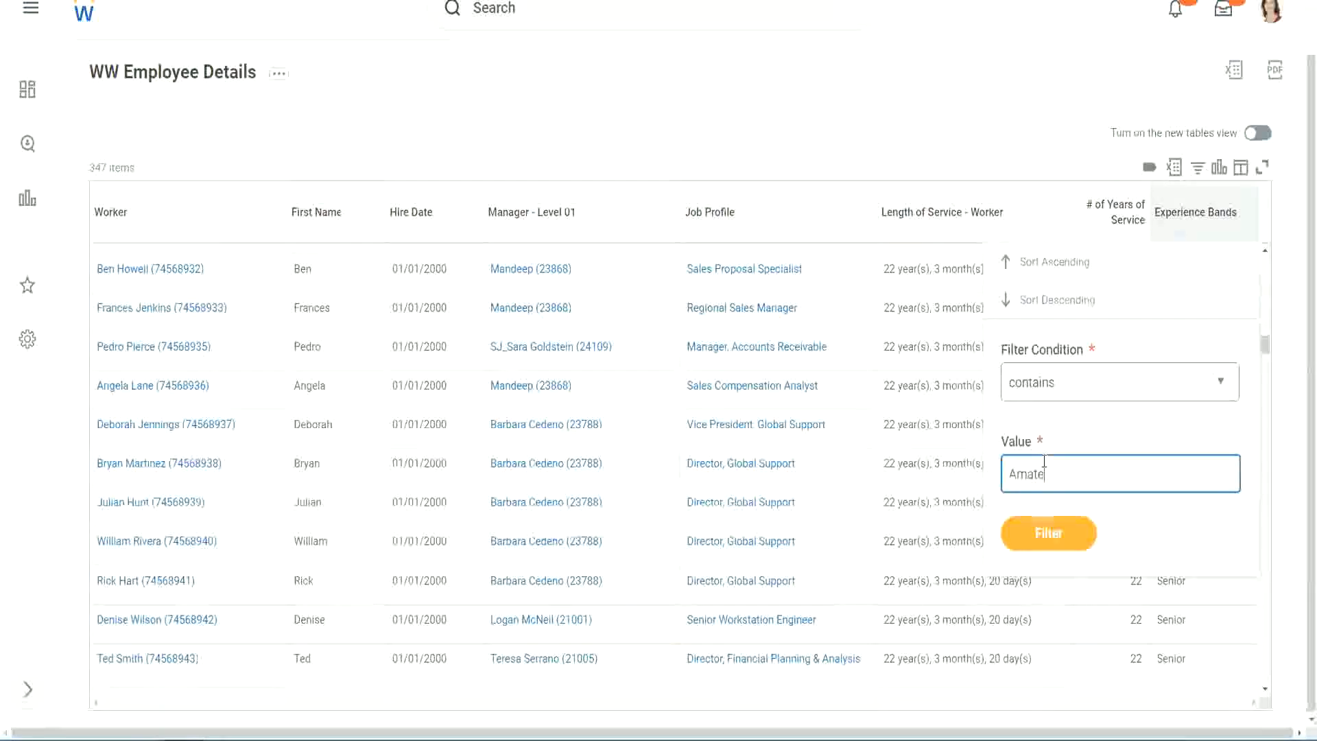
pyautogui.click(1038, 539)
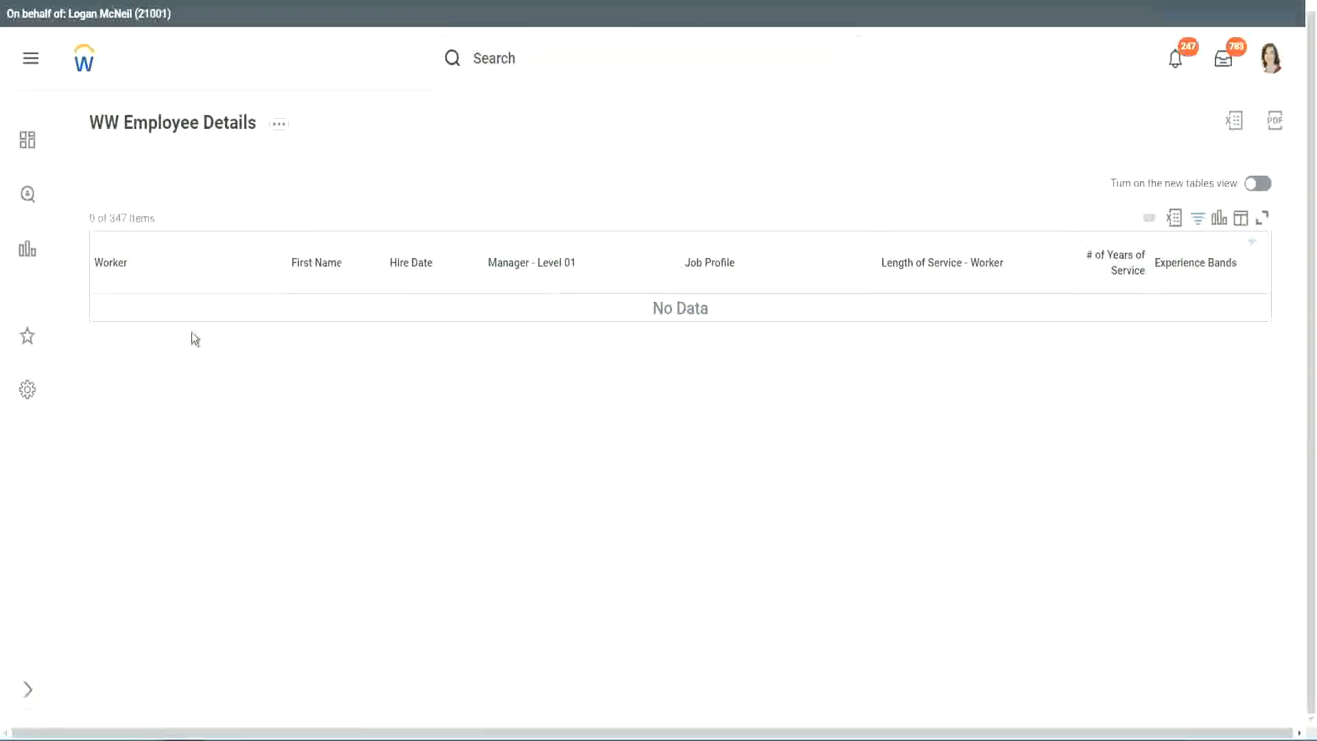
# Change the Experience Bands column filter value to Legend and apply it.
pyautogui.click(1192, 266)
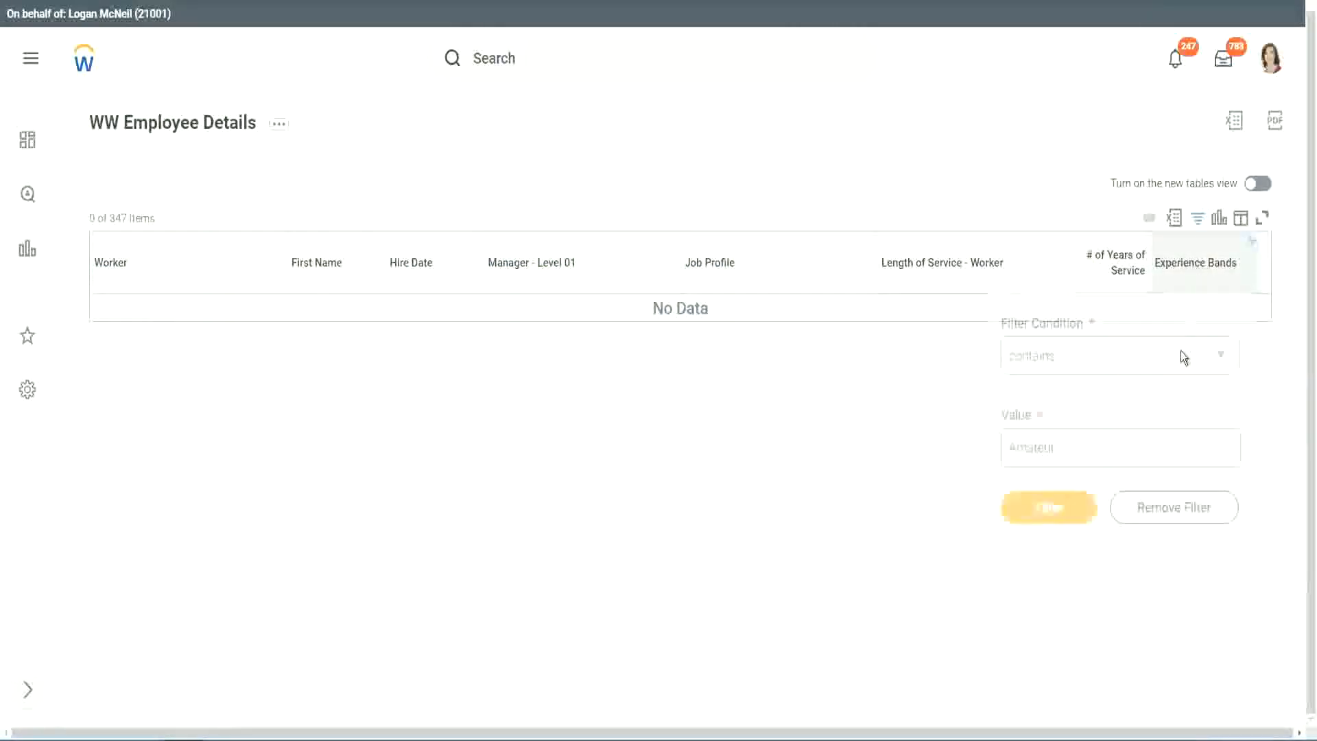
pyautogui.click(1061, 447)
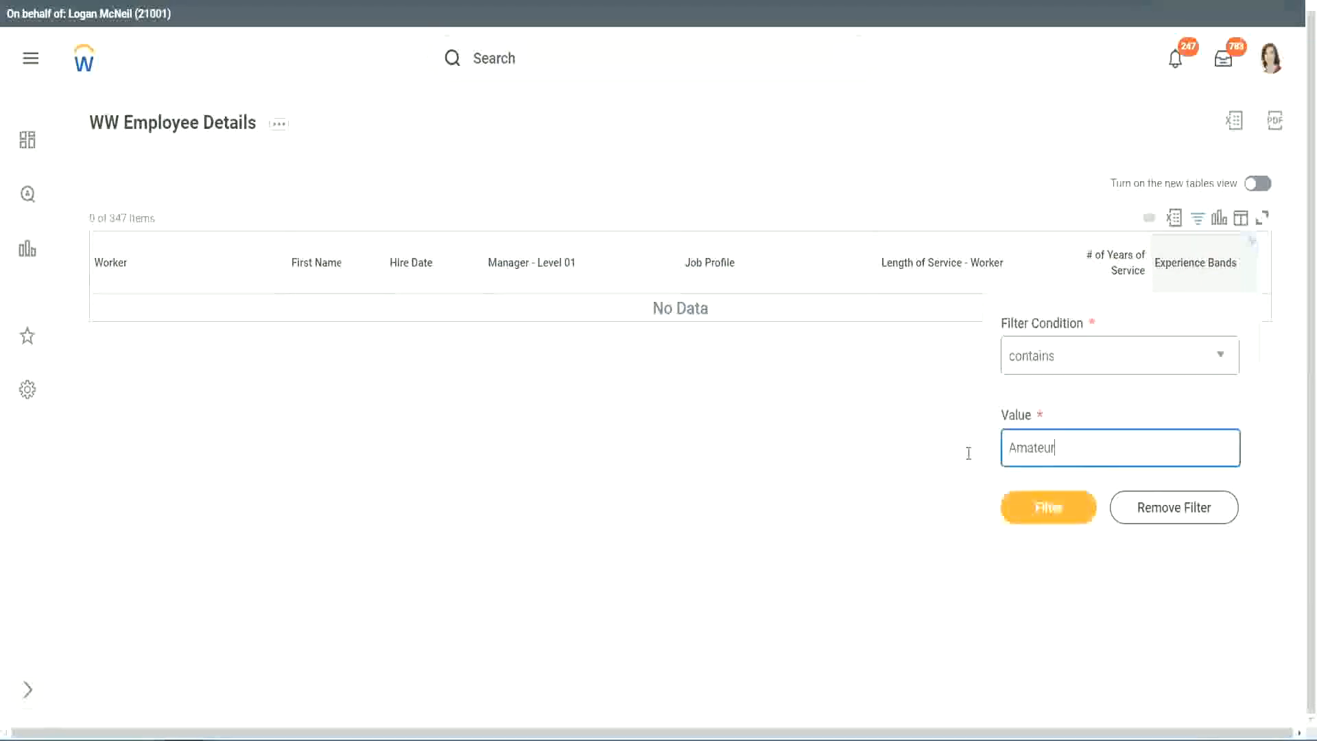
pyautogui.moveTo(968, 453); pyautogui.dragTo(940, 450)
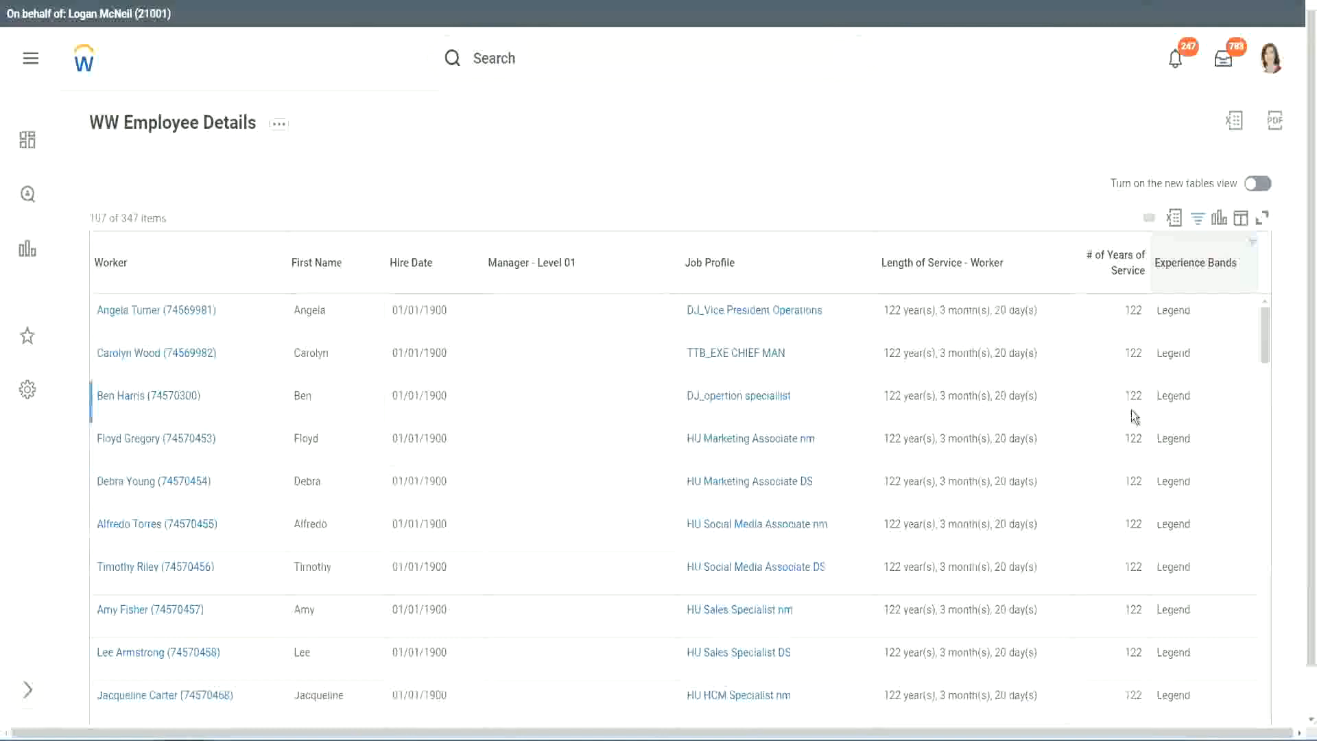
# Examine the hire dates and years of service of the workers in the Legend band.
pyautogui.scroll(-10, 1132, 416)
pyautogui.scroll(-5, 1130, 410)
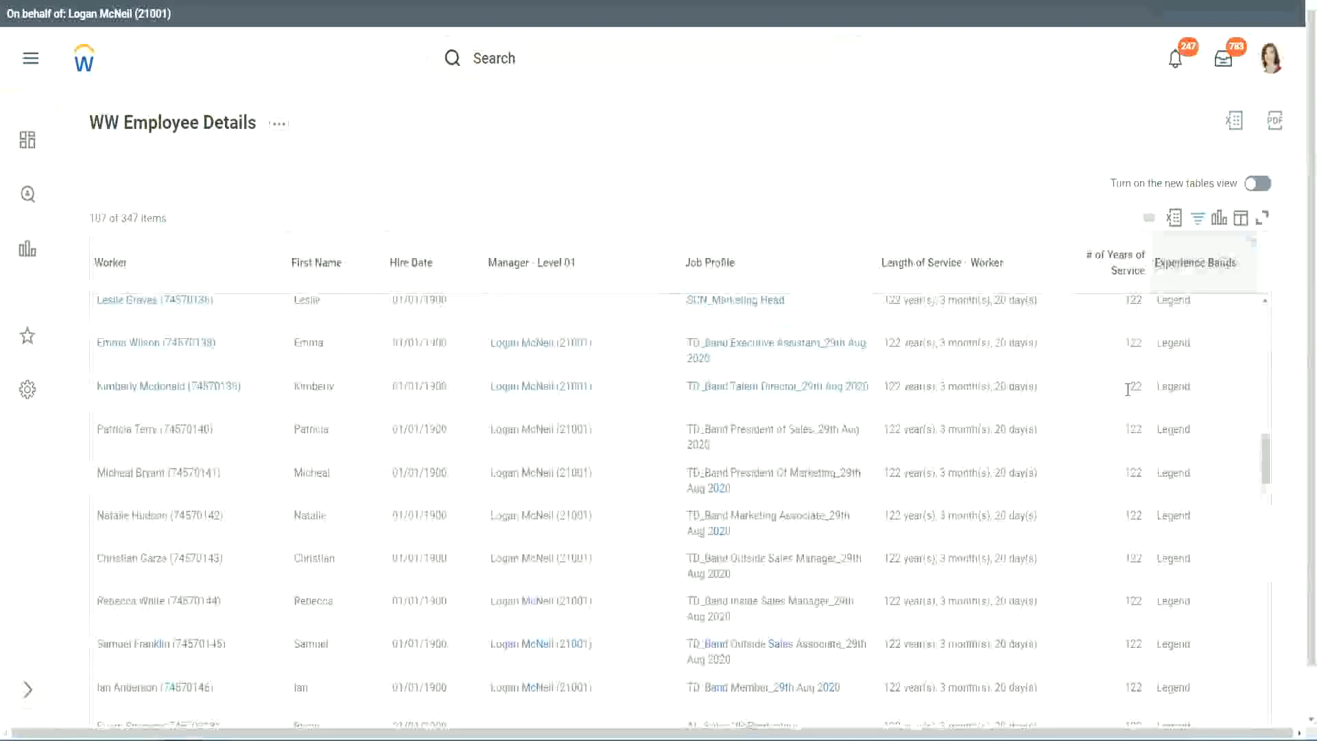
pyautogui.scroll(-10, 1126, 388)
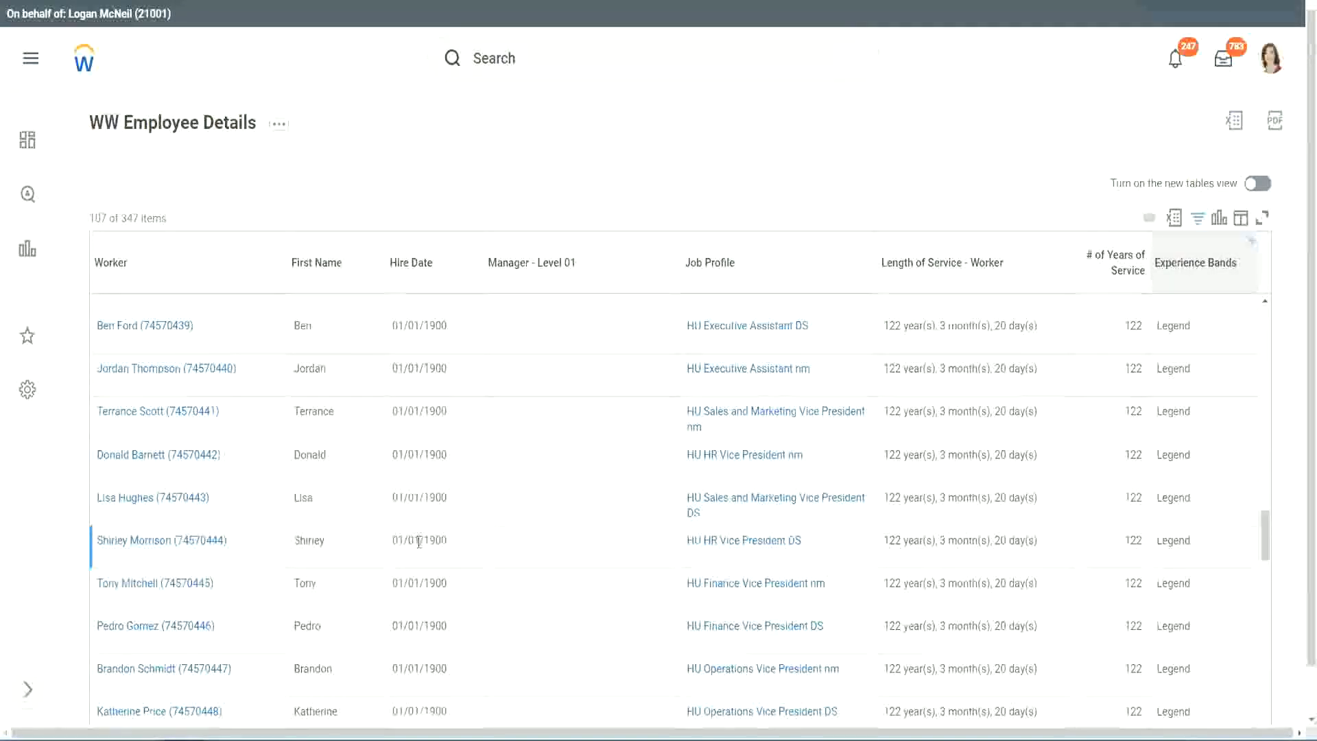
pyautogui.doubleClick(425, 538)
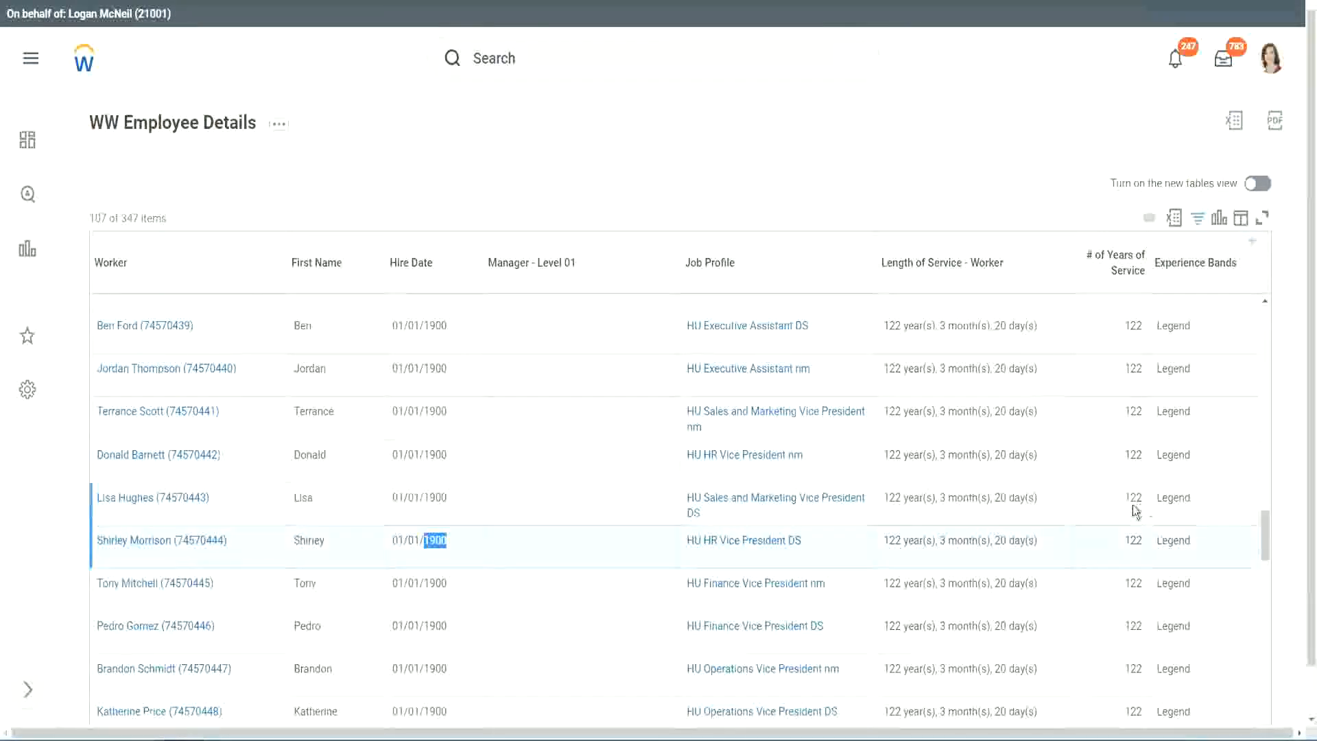
pyautogui.scroll(-2, 1120, 515)
pyautogui.scroll(-1, 1119, 515)
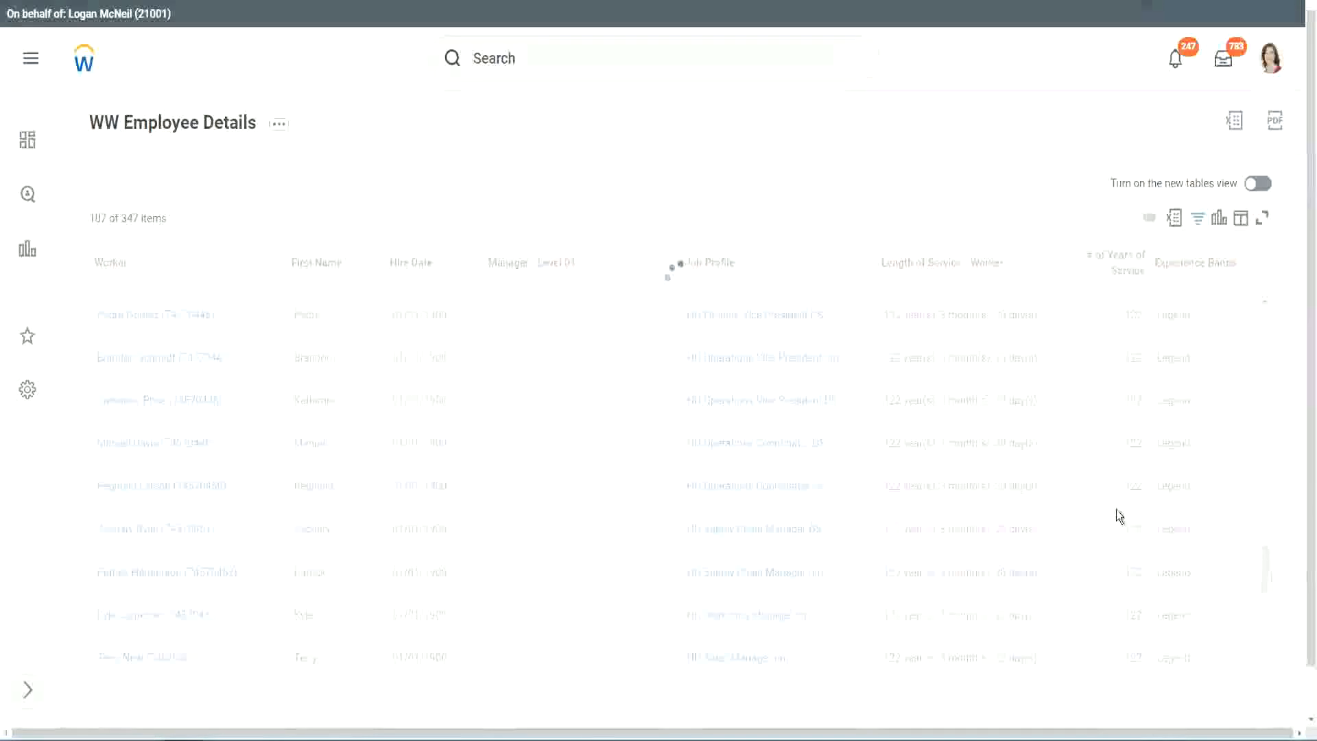
pyautogui.scroll(-10, 1117, 508)
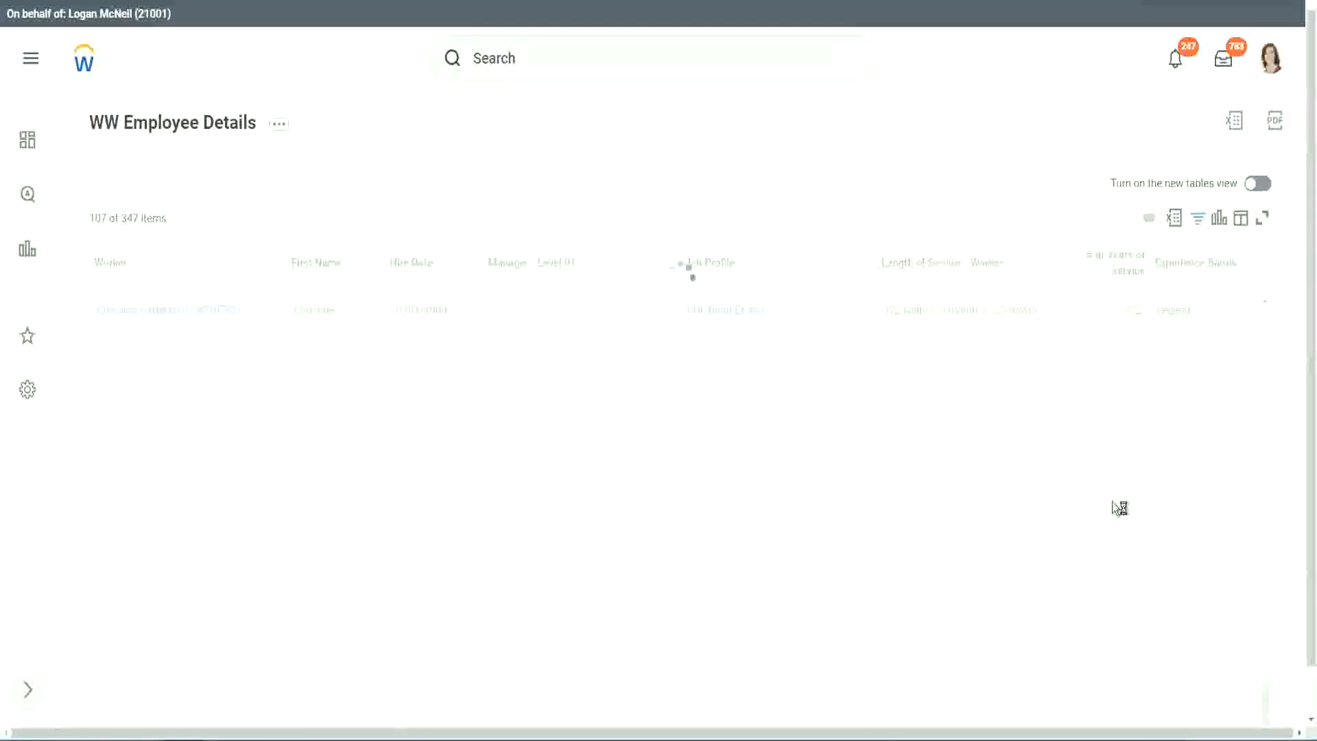
pyautogui.scroll(-5, 1098, 451)
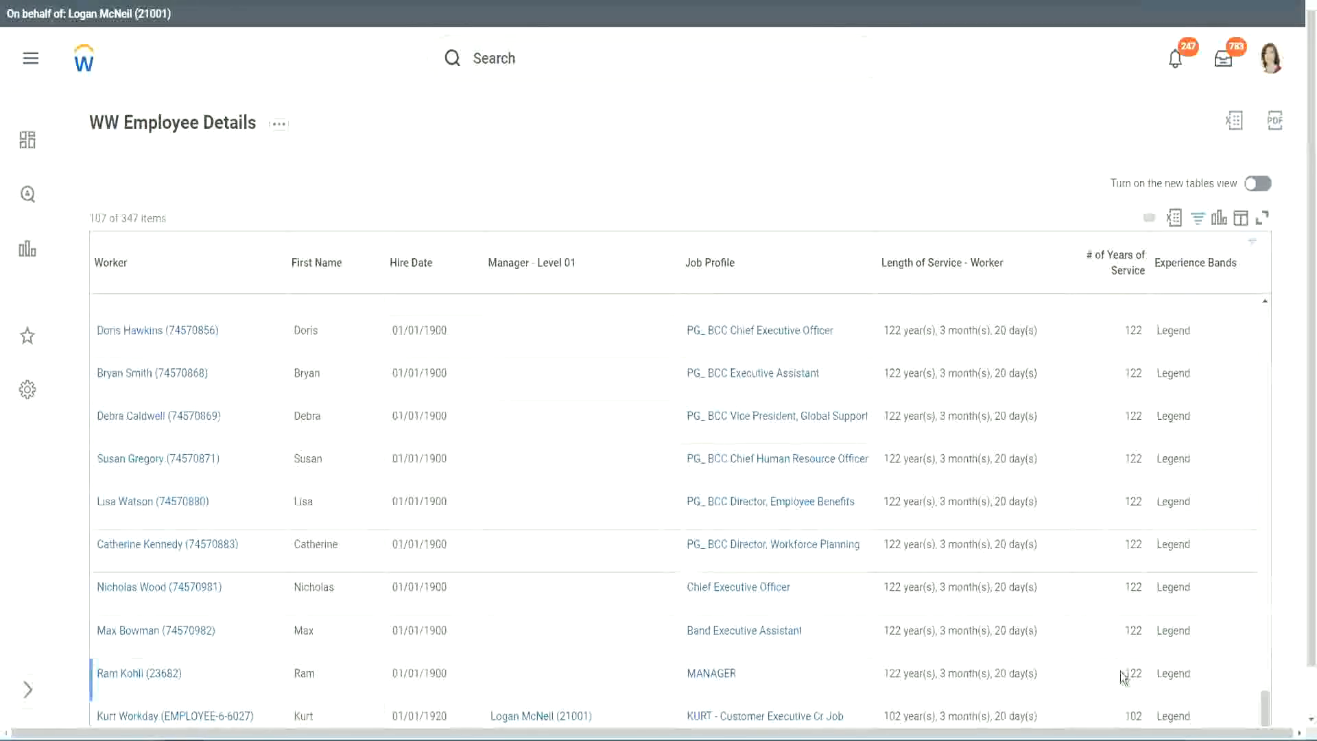
pyautogui.doubleClick(1133, 716)
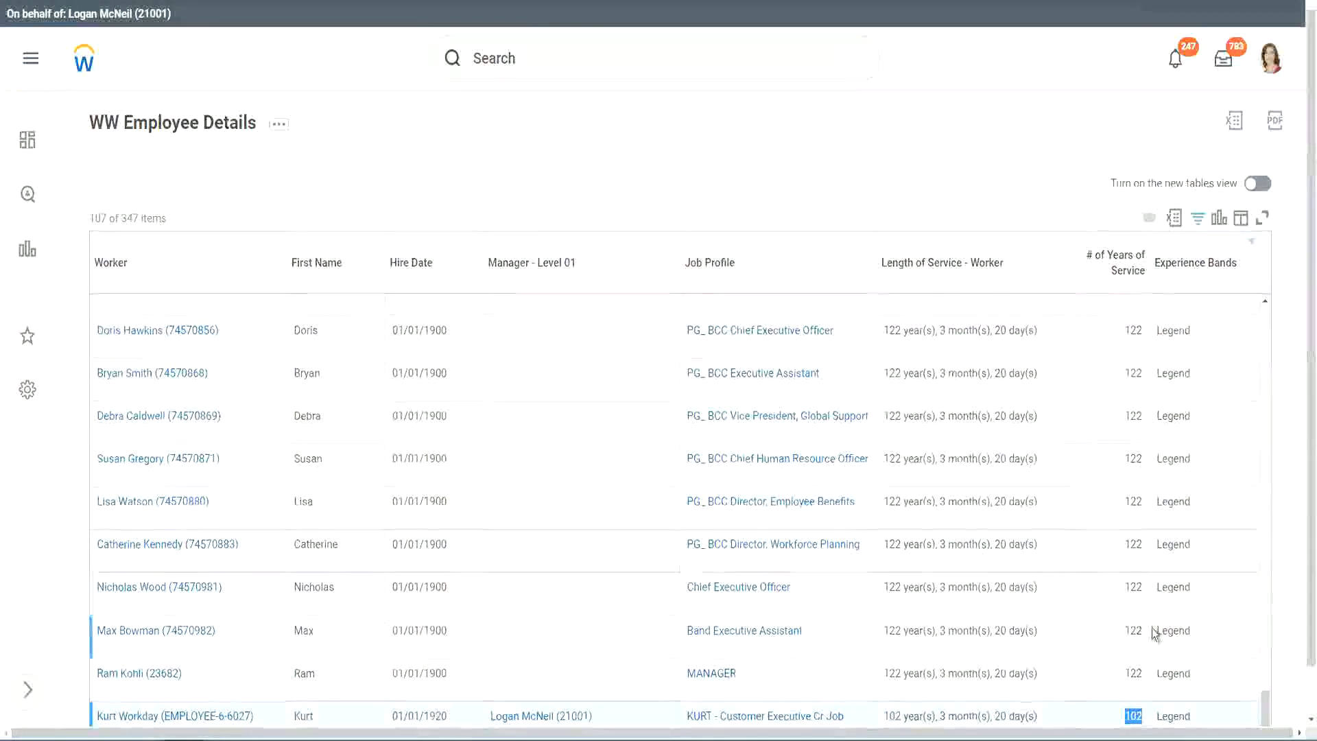
pyautogui.moveTo(1136, 587); pyautogui.dragTo(1142, 587)
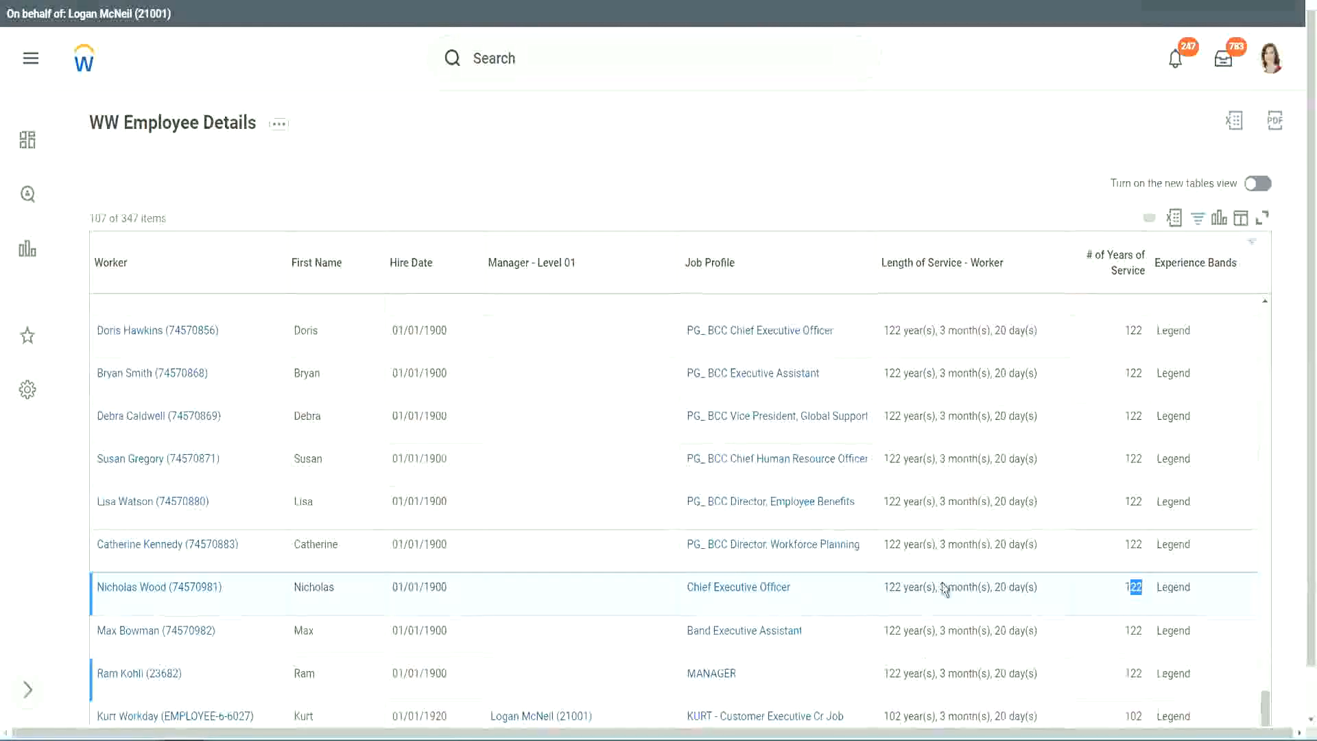
pyautogui.click(1105, 546)
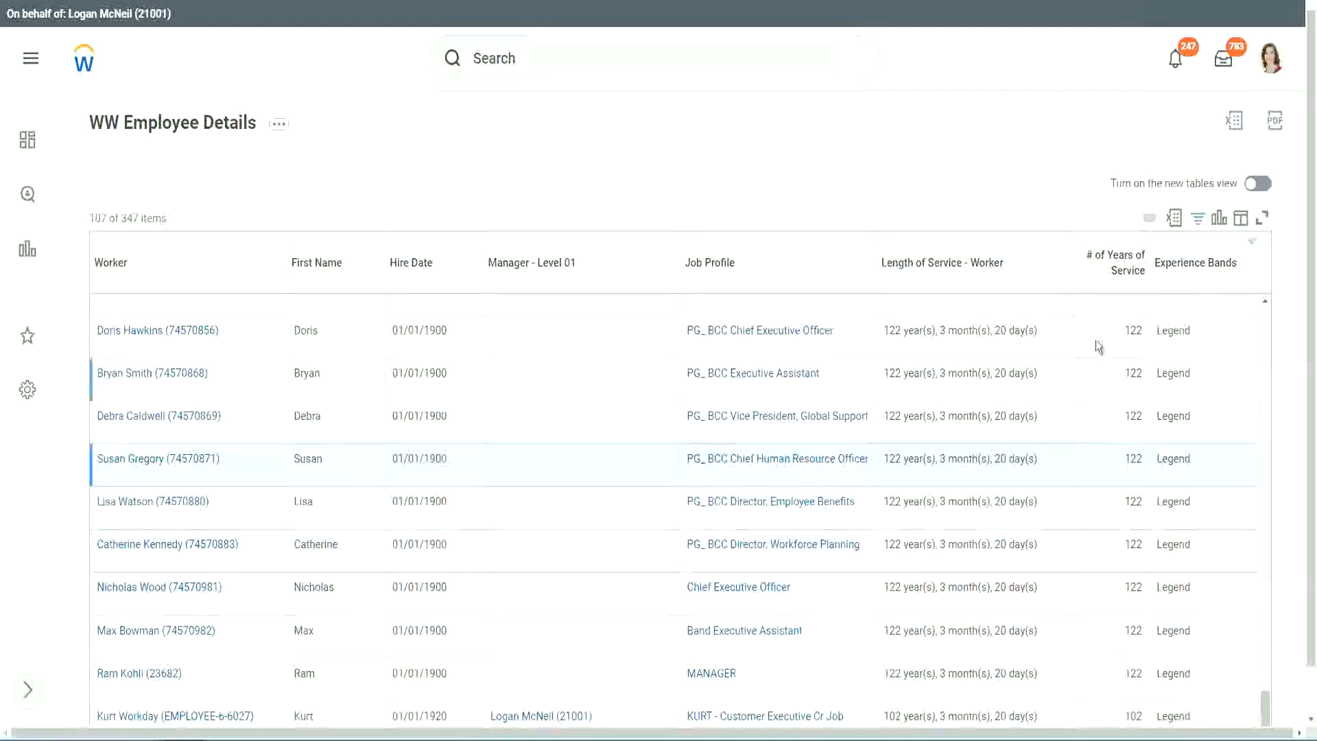
# Set the Experience Bands column filter value to Experienced and apply it.
pyautogui.click(1204, 270)
pyautogui.click(1080, 528)
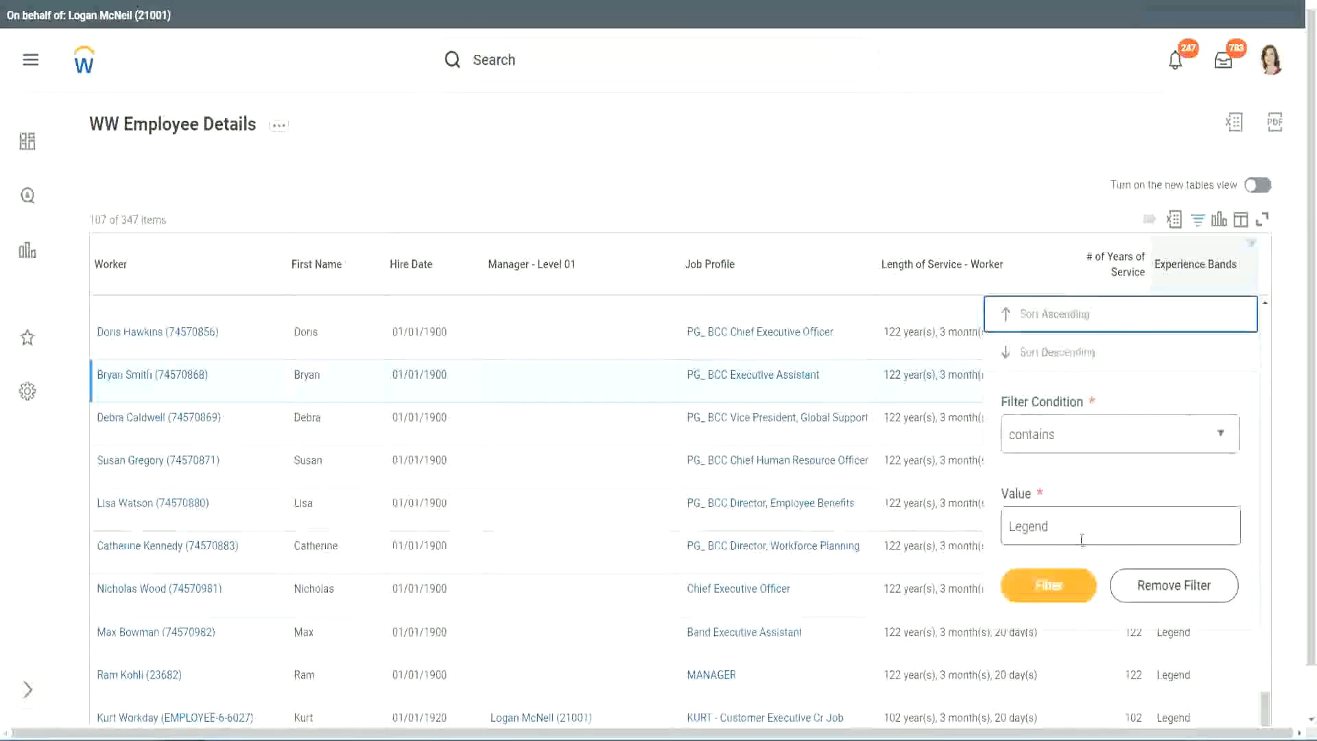
pyautogui.moveTo(1080, 528); pyautogui.dragTo(905, 529)
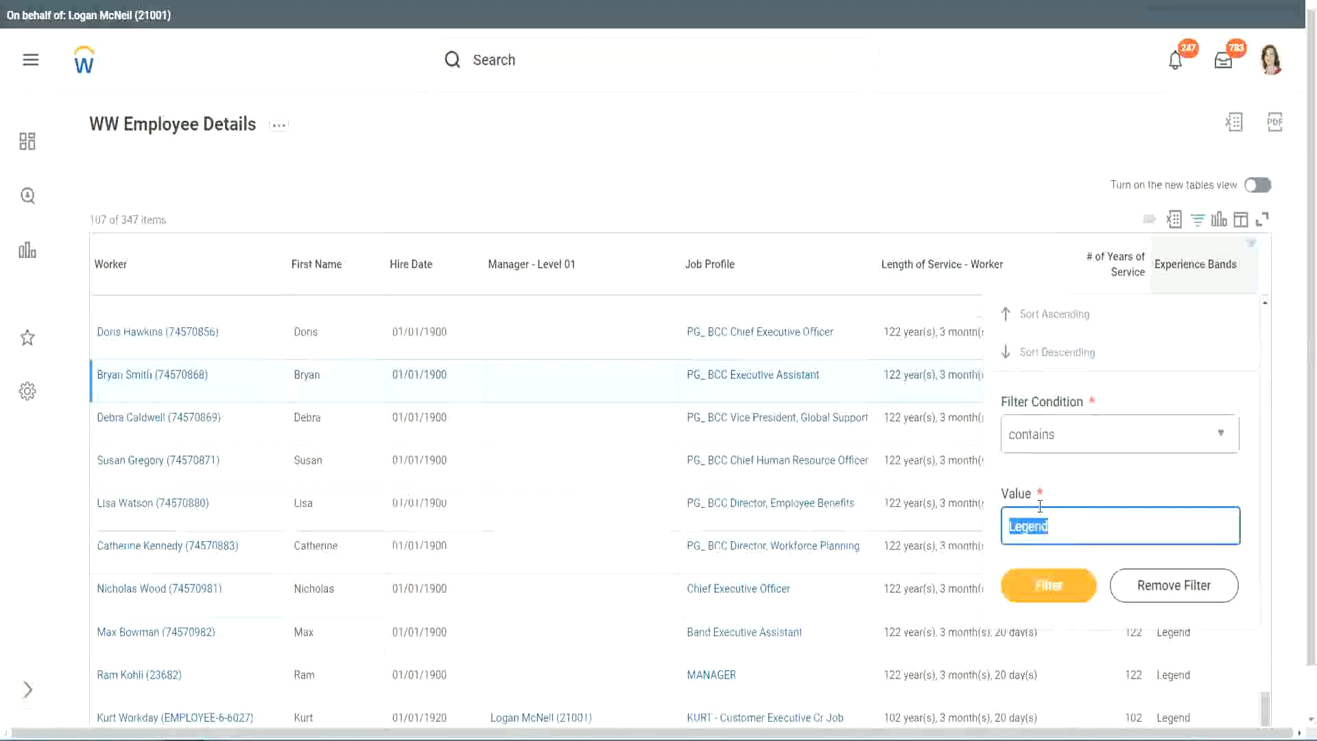
pyautogui.write('Ex')
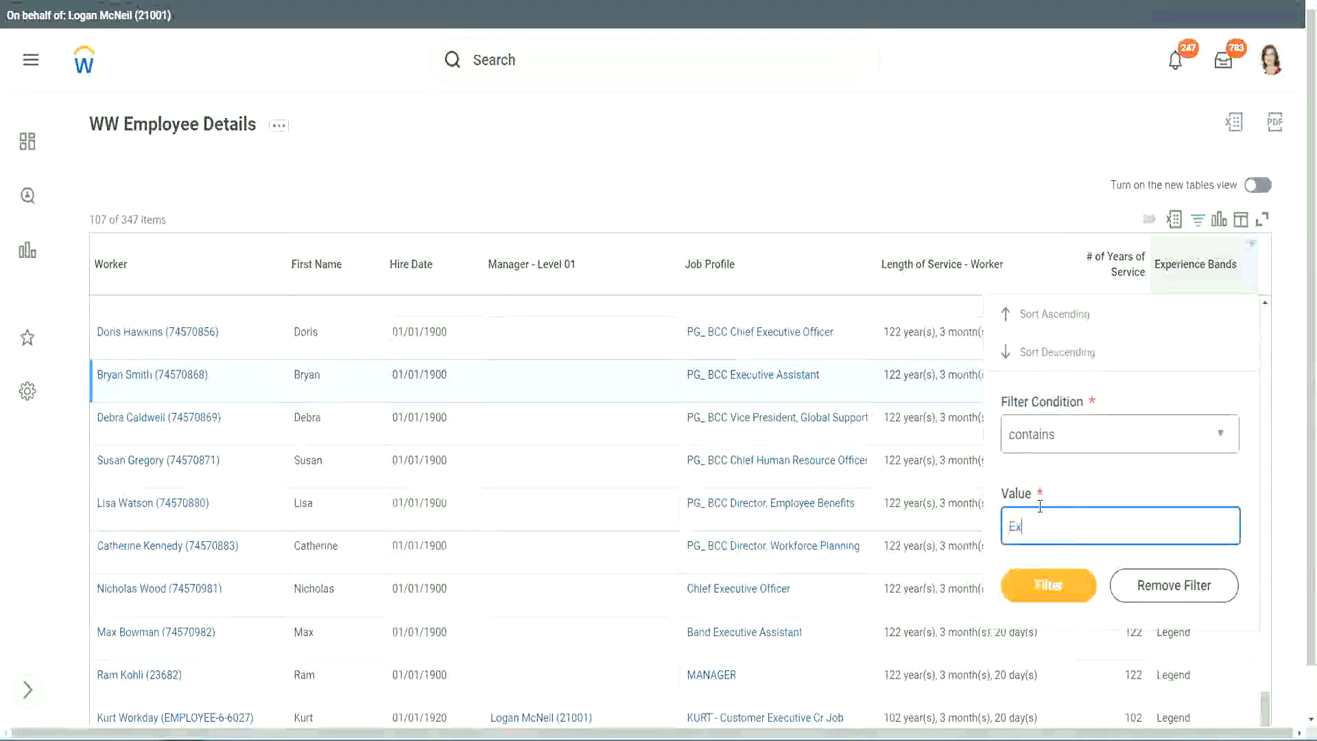
pyautogui.write('pe')
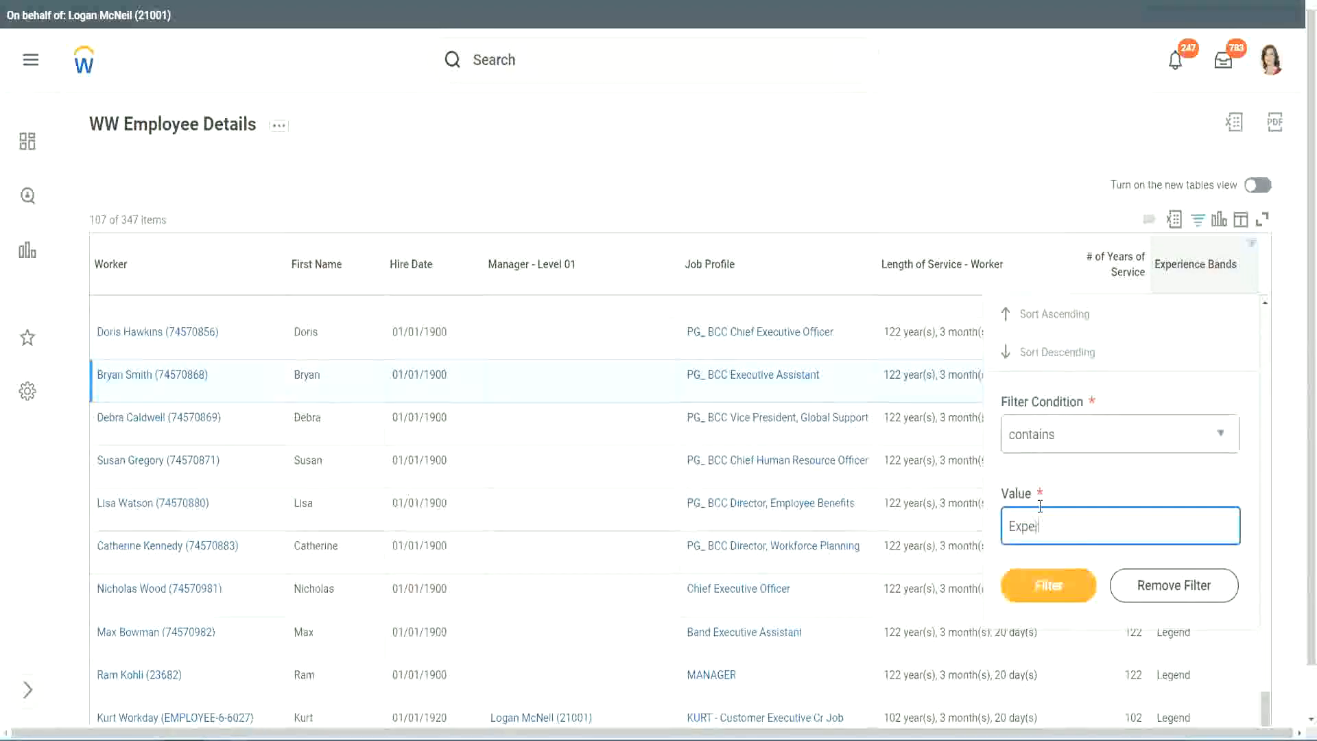
pyautogui.write('rienced')
pyautogui.click(1056, 583)
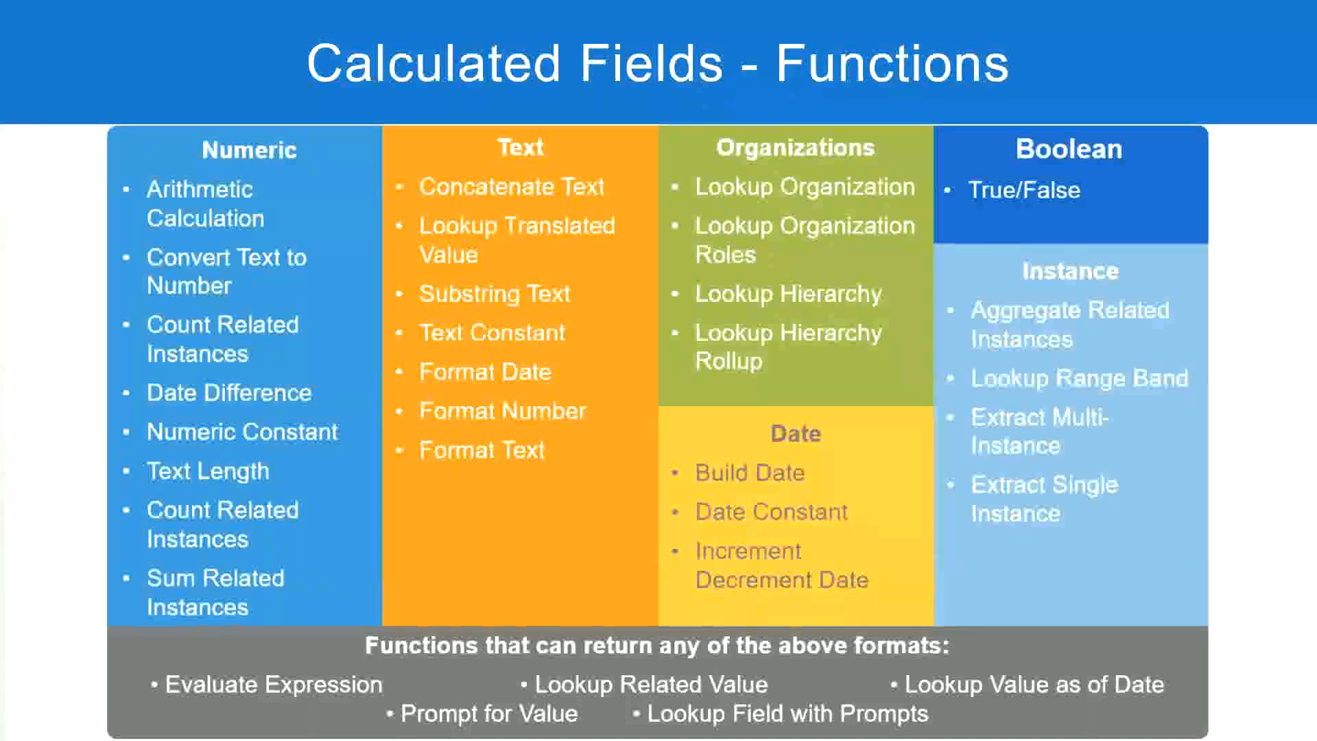
# Check the year range for the Experienced band in the Notepad++ notes, and return to the Workday report.
pyautogui.hotkey('alt', 'Tab')
pyautogui.click(77, 169)
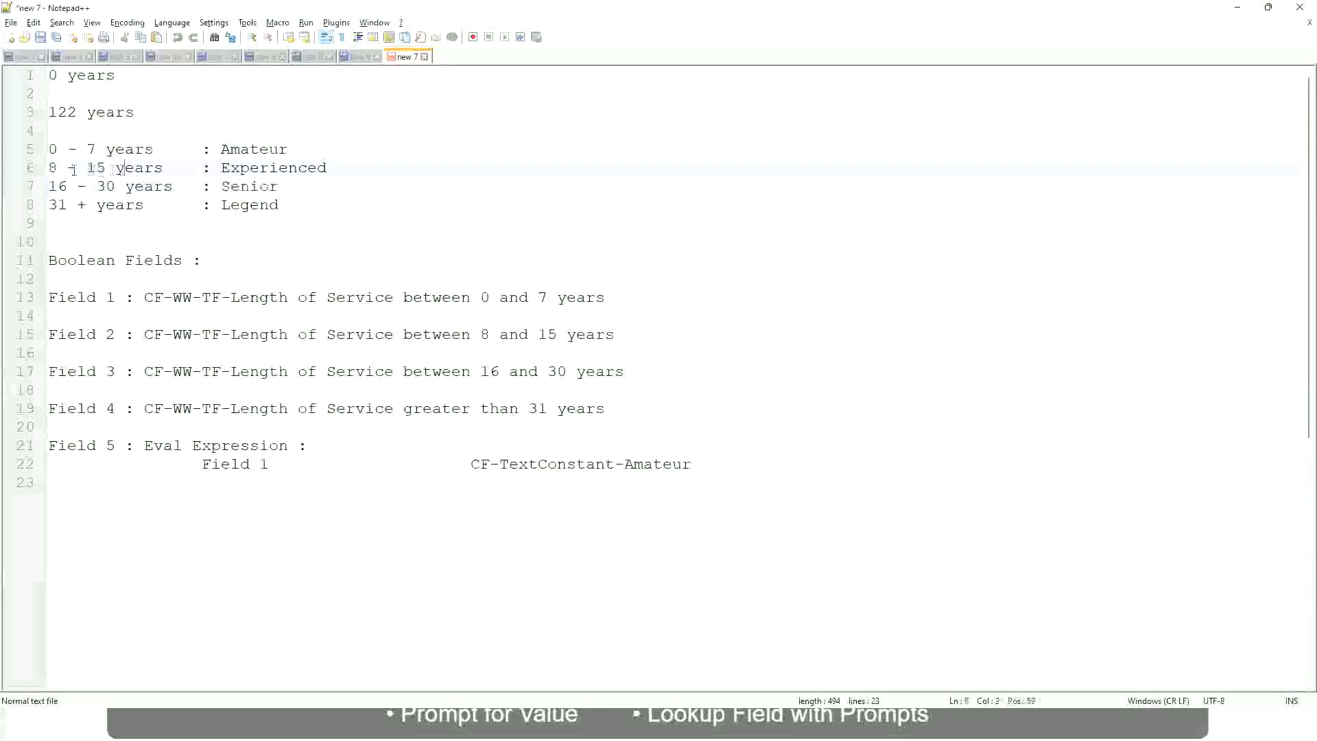
pyautogui.moveTo(59, 169); pyautogui.dragTo(106, 169)
pyautogui.click(108, 169)
pyautogui.click(153, 168)
pyautogui.hotkey('alt', 'Tab')
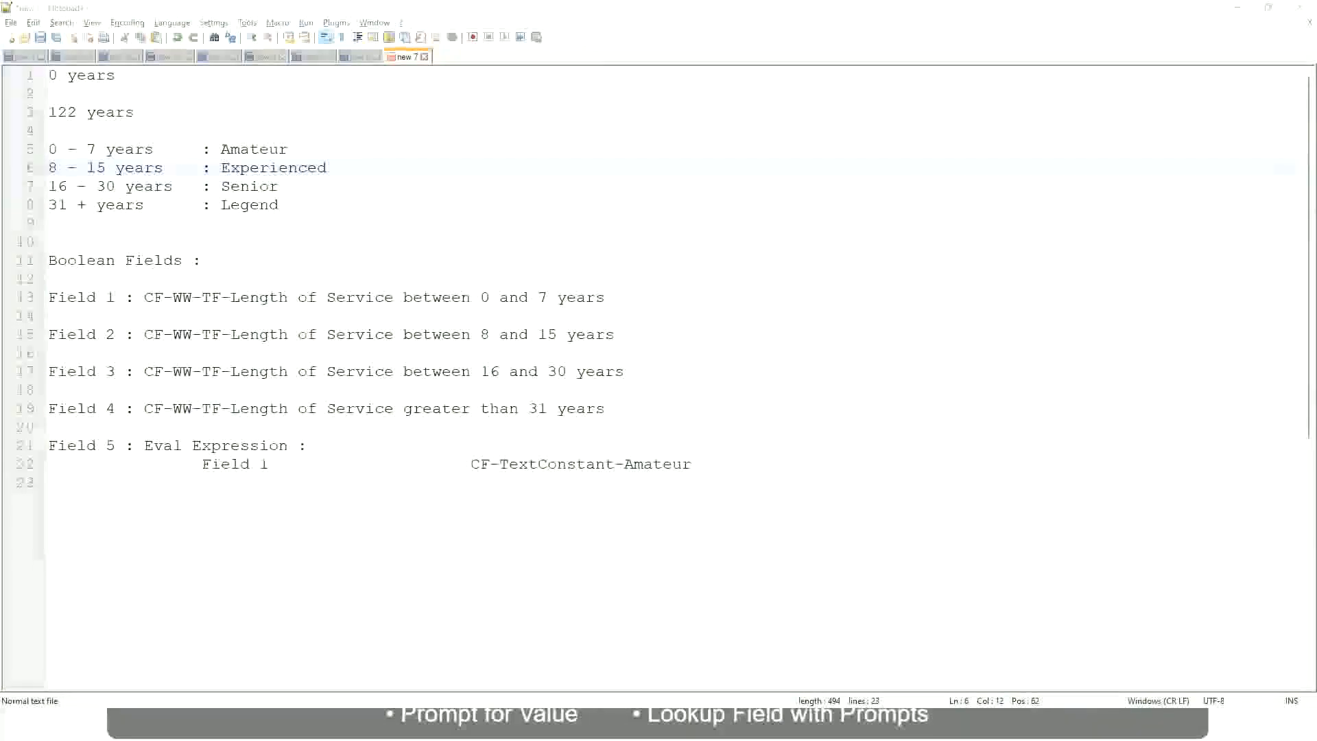
# Examine the years of service of the workers filtered to the Experienced band.
pyautogui.scroll(-2, 1137, 500)
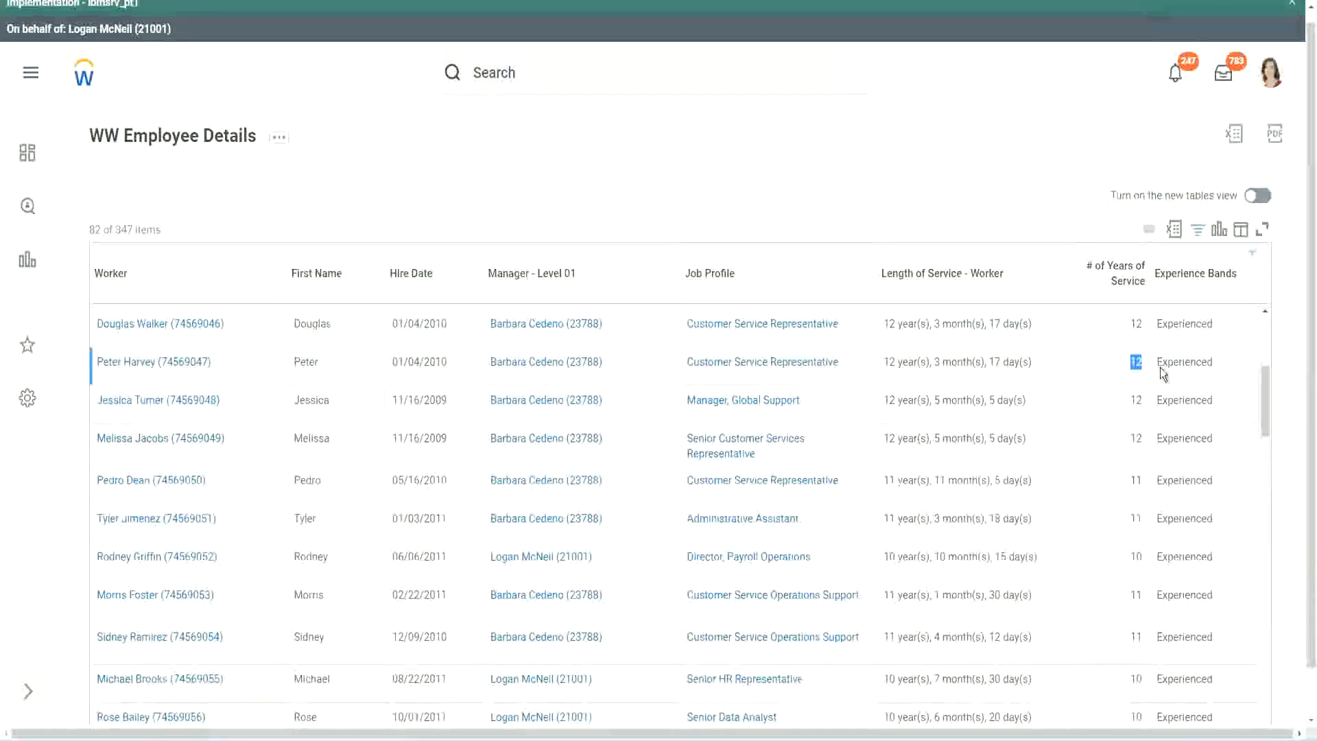
pyautogui.doubleClick(1174, 362)
pyautogui.scroll(-2, 1125, 550)
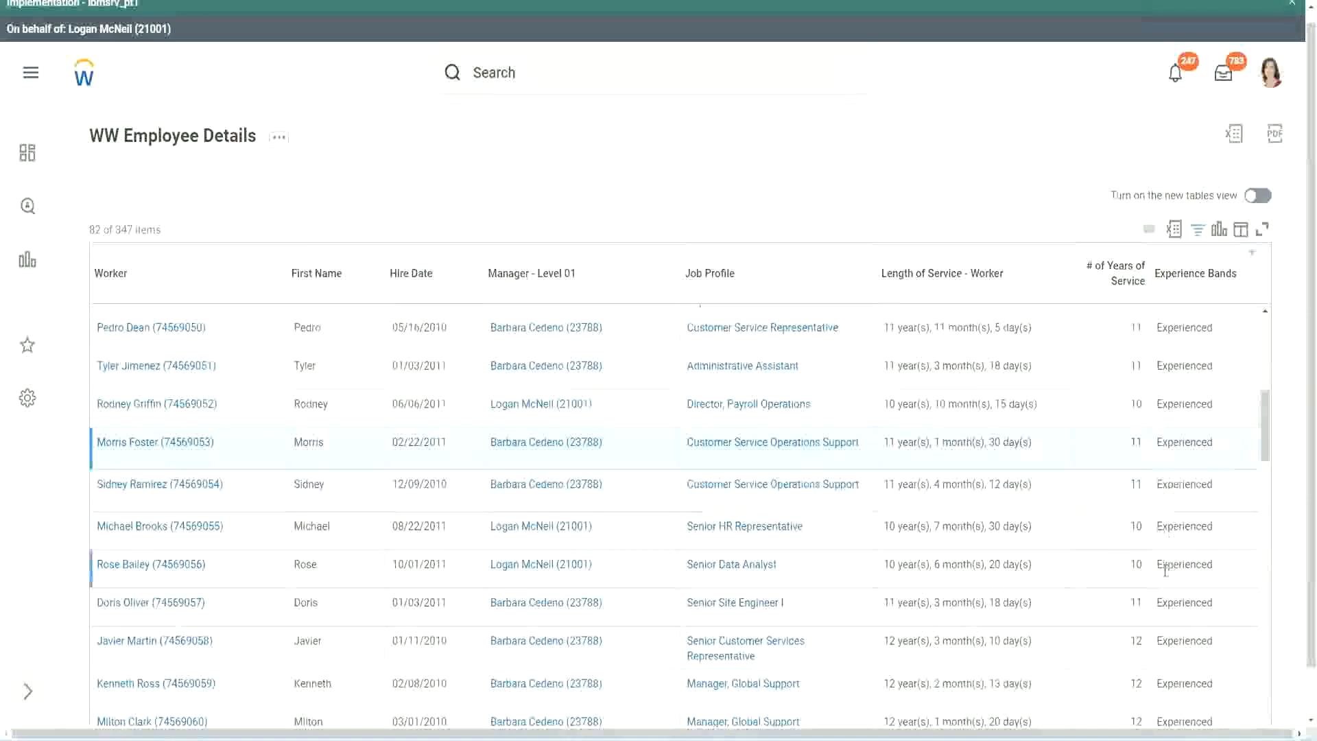
pyautogui.scroll(-5, 1165, 570)
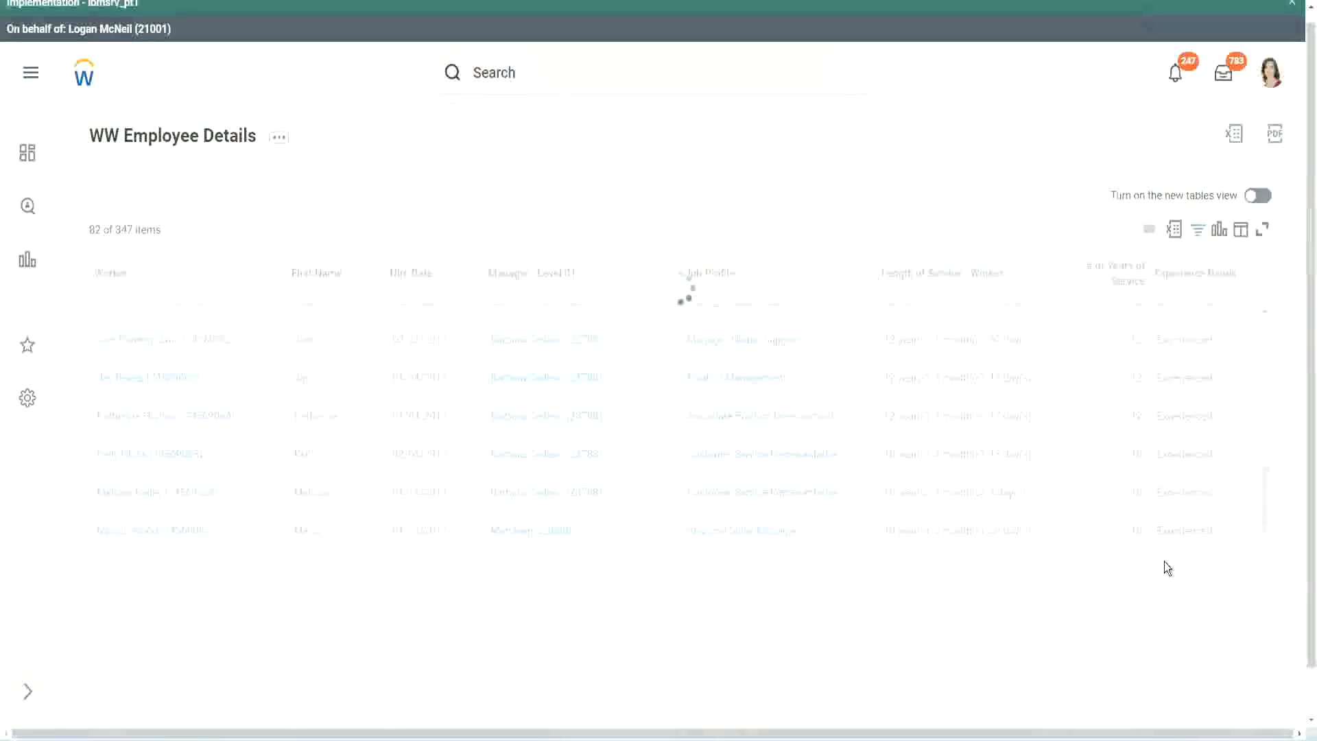